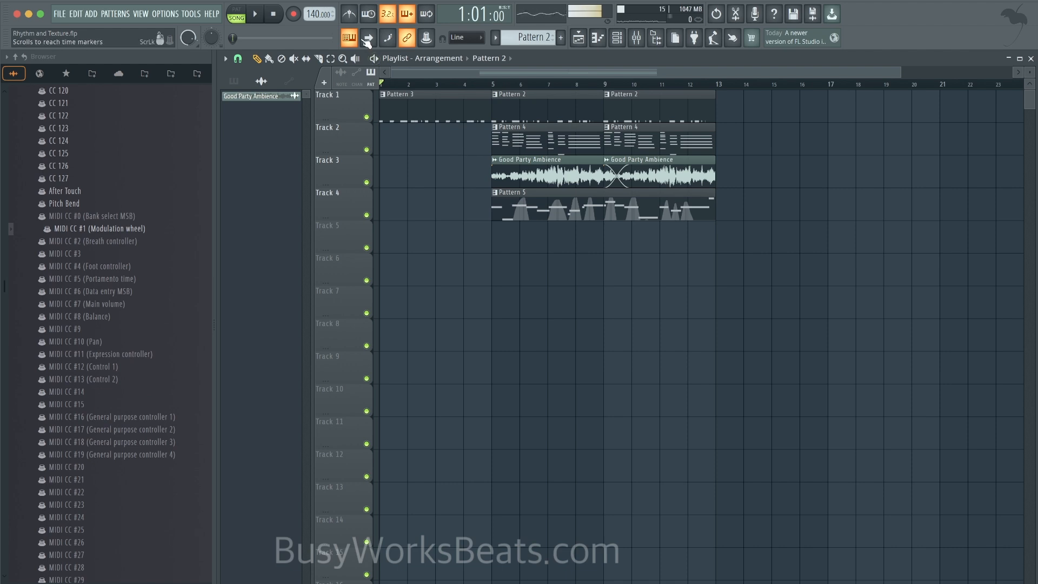
- Play the arrangement from bar 1 to around bar 12, collapse the browser tree and stop playback
key("space")
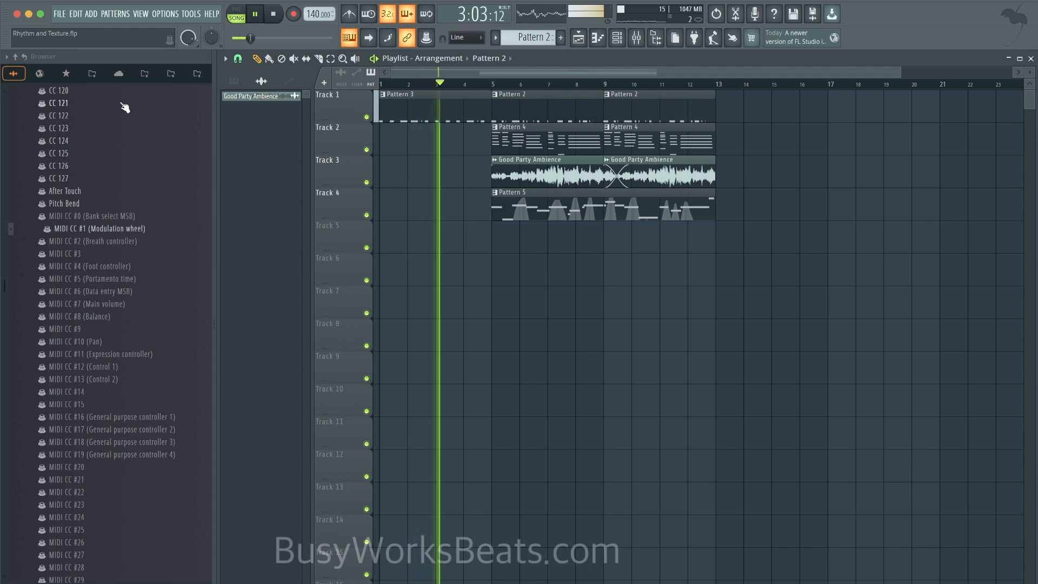
left_click(15, 57)
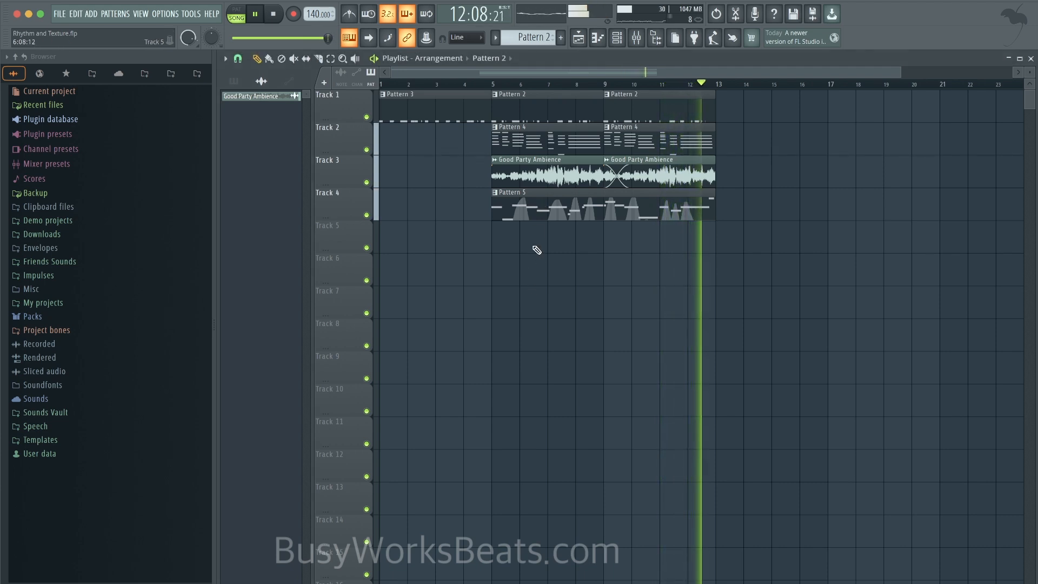
key("space")
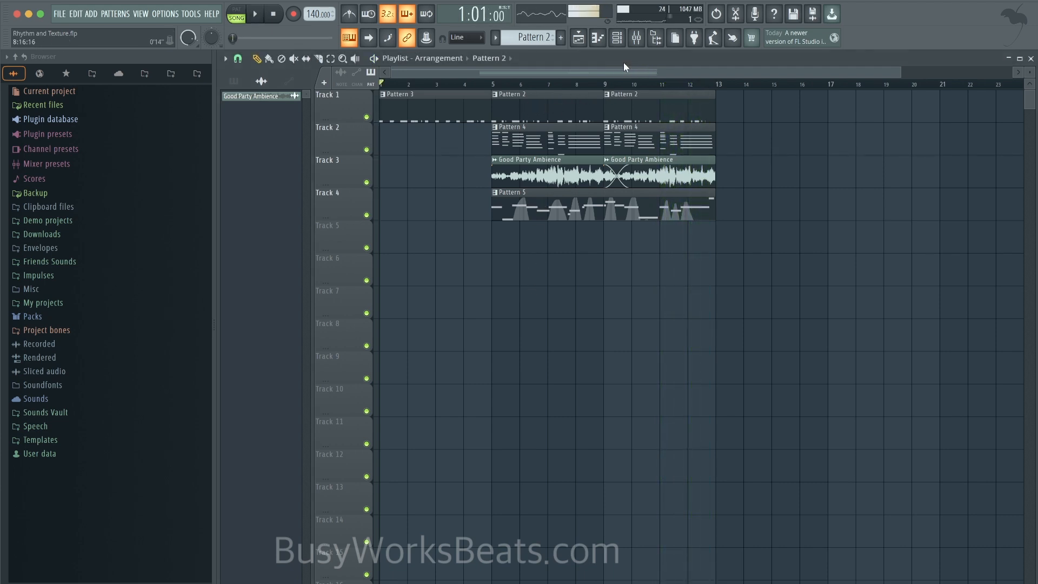
- Show the channel rack and preview BINGSTEEN DRUM BREAK RAW 82 BPM from the RAW STEMS! folder
left_click(627, 43)
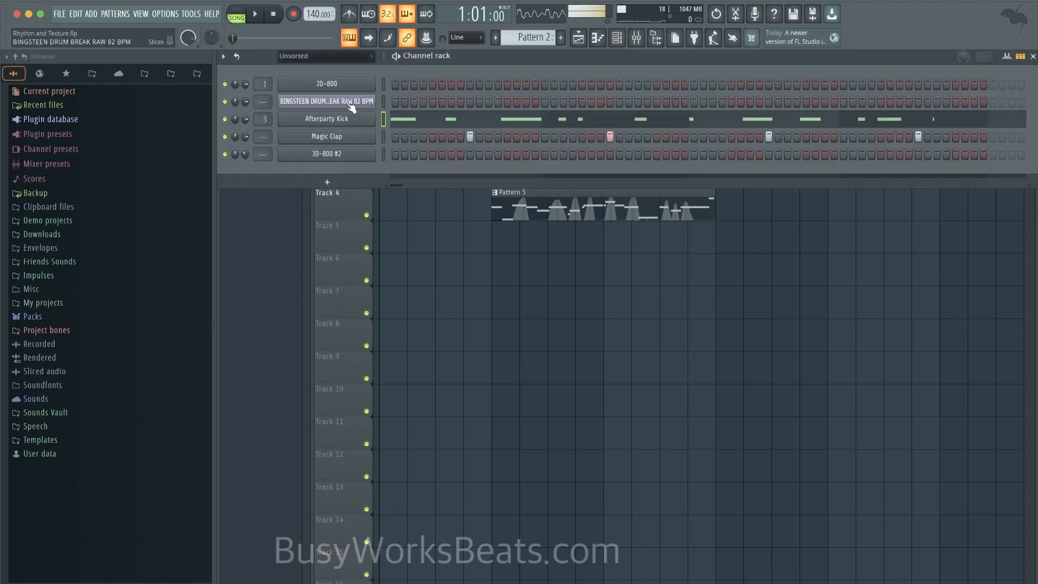
left_click(87, 77)
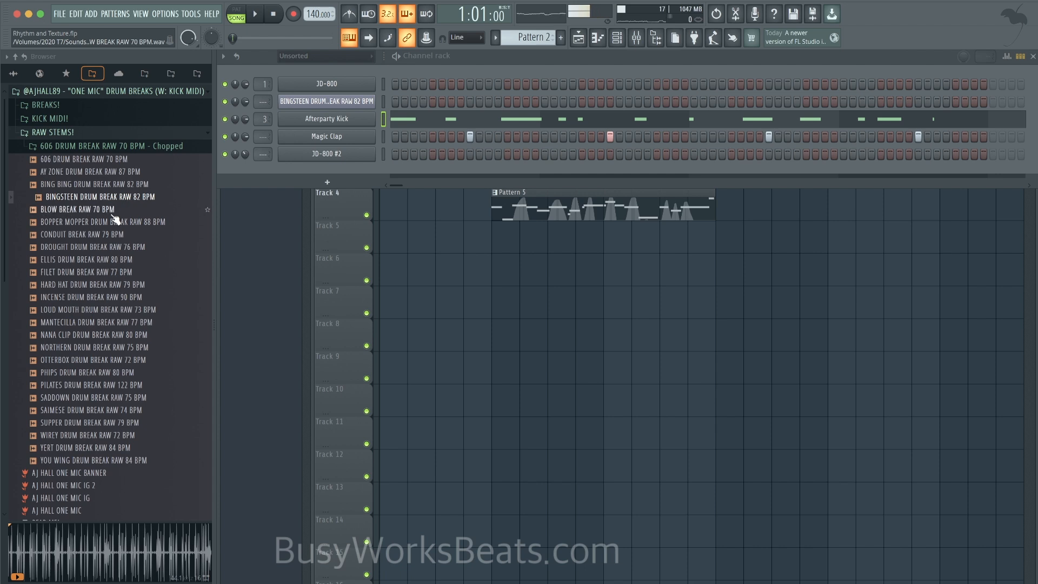
left_click(106, 198)
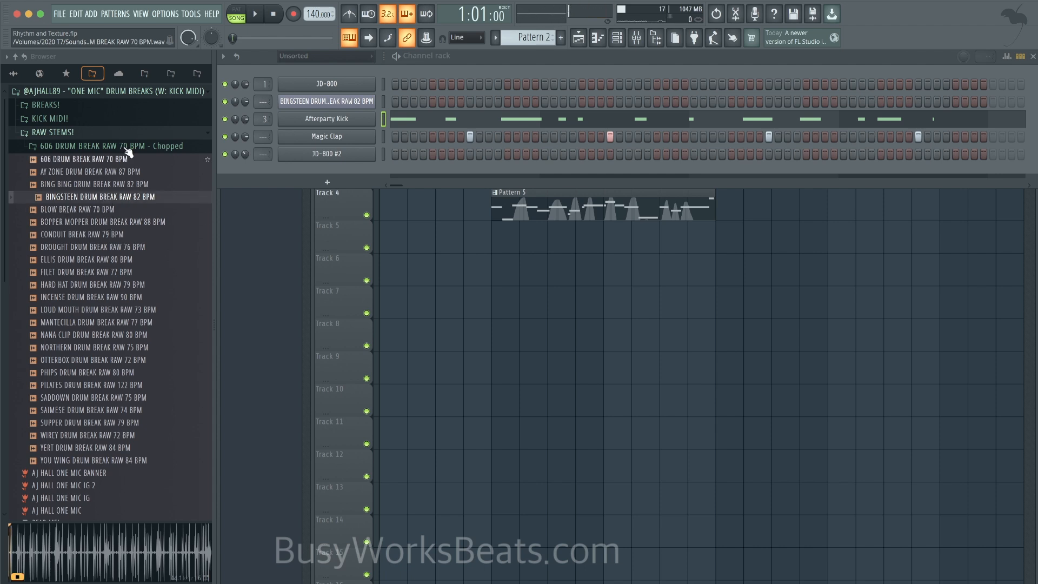
- Open BINGSTEEN DRUM BREAK RAW 82 BPM in a new Slicex channel and auto-slice it at its transients
left_click(273, 14)
right_click(120, 200)
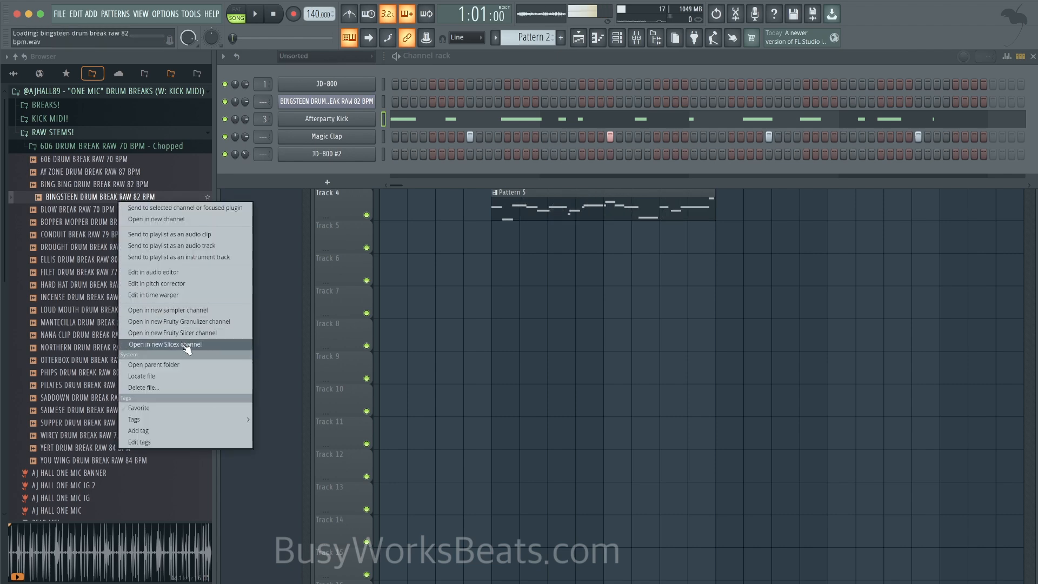
left_click(184, 344)
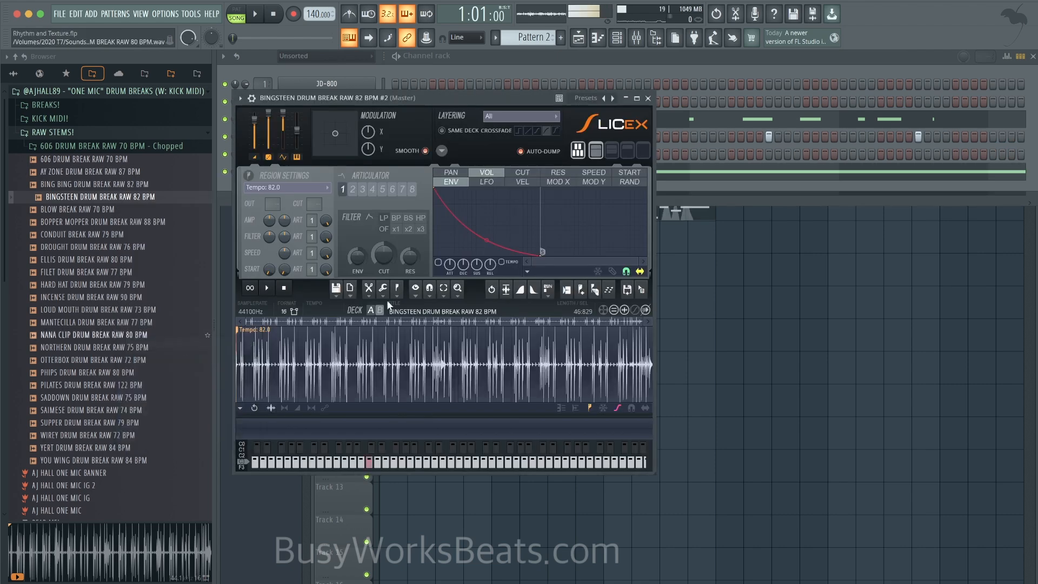
left_click(595, 291)
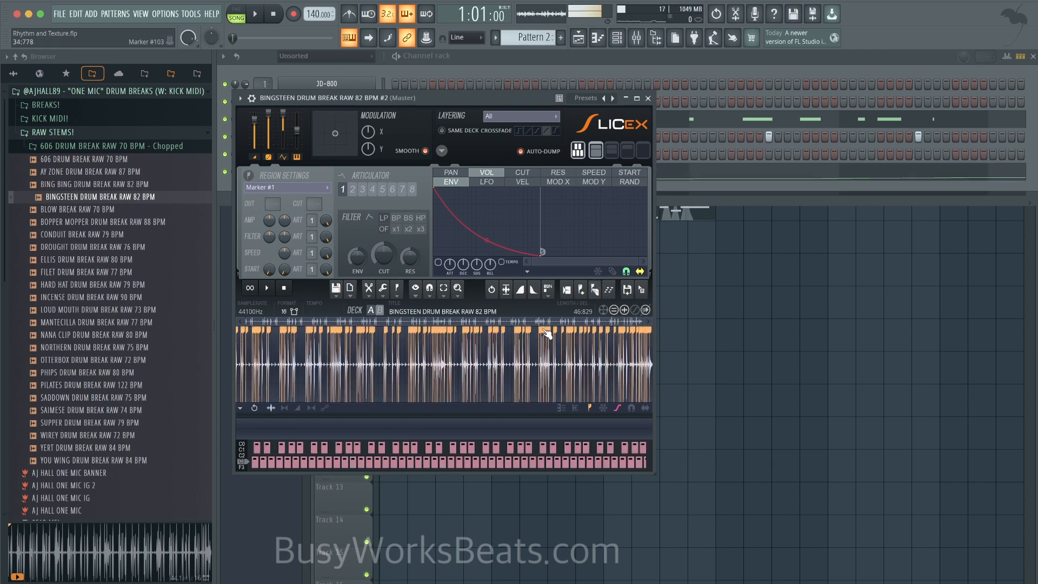
left_click(650, 99)
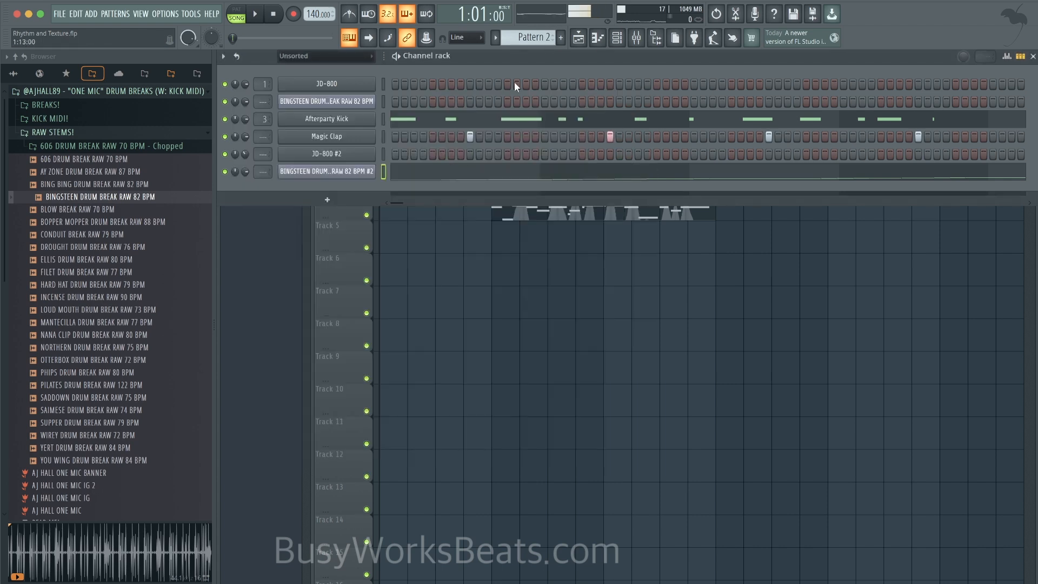
- Move the sliced break's notes from Pattern 2 into a new Pattern 6 and show them in the piano roll
key("super+x")
right_click(525, 38)
left_click(636, 42)
key("Return")
key("super+v")
left_click(406, 174)
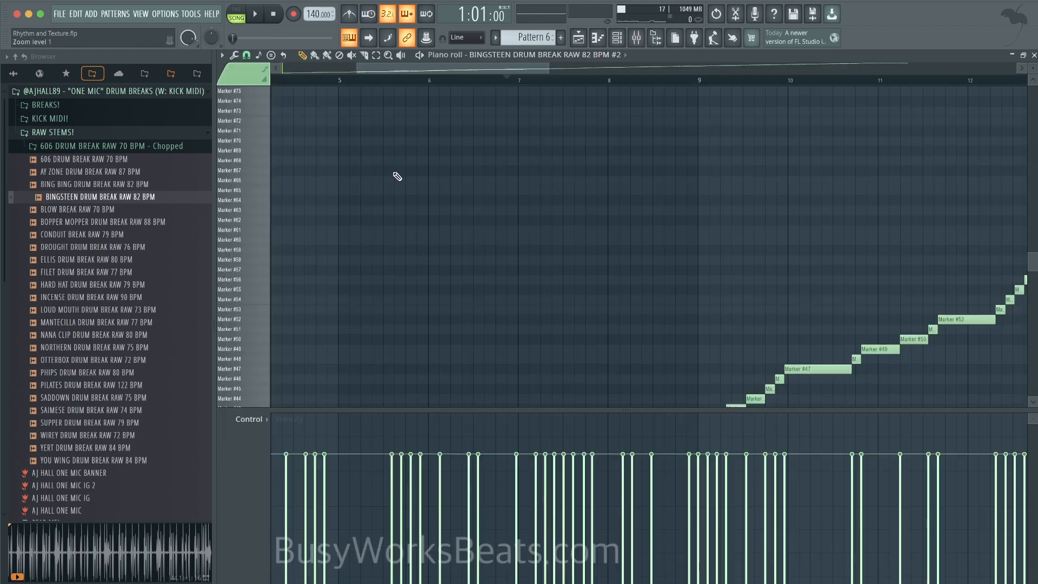
- Restrict all of the break's slice notes to the single key C5 with the piano roll limiter
scroll(396, 184, "down", 14)
scroll(397, 188, "down", 5)
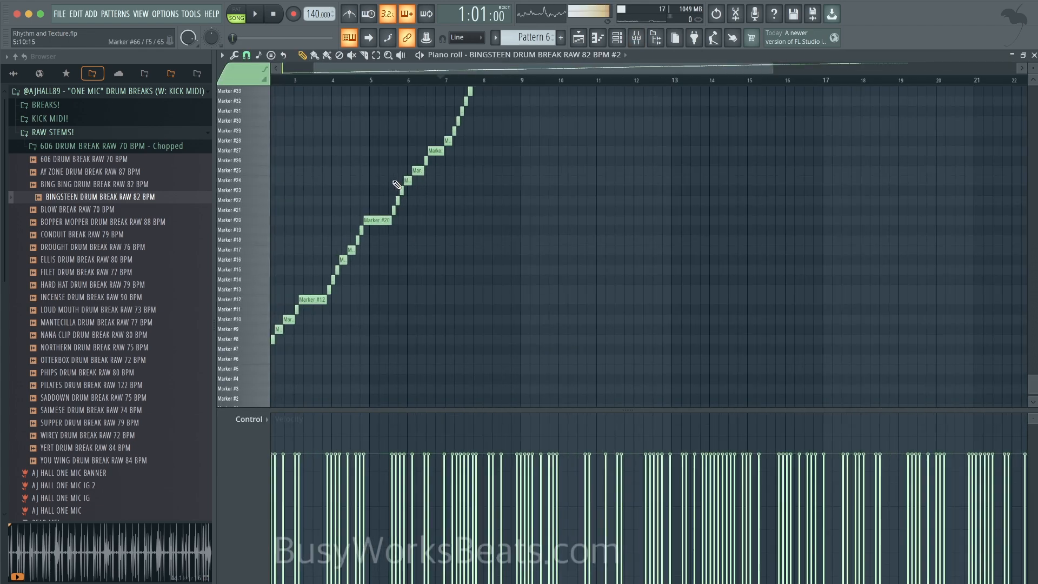
scroll(397, 191, "down", 1)
key("alt+k")
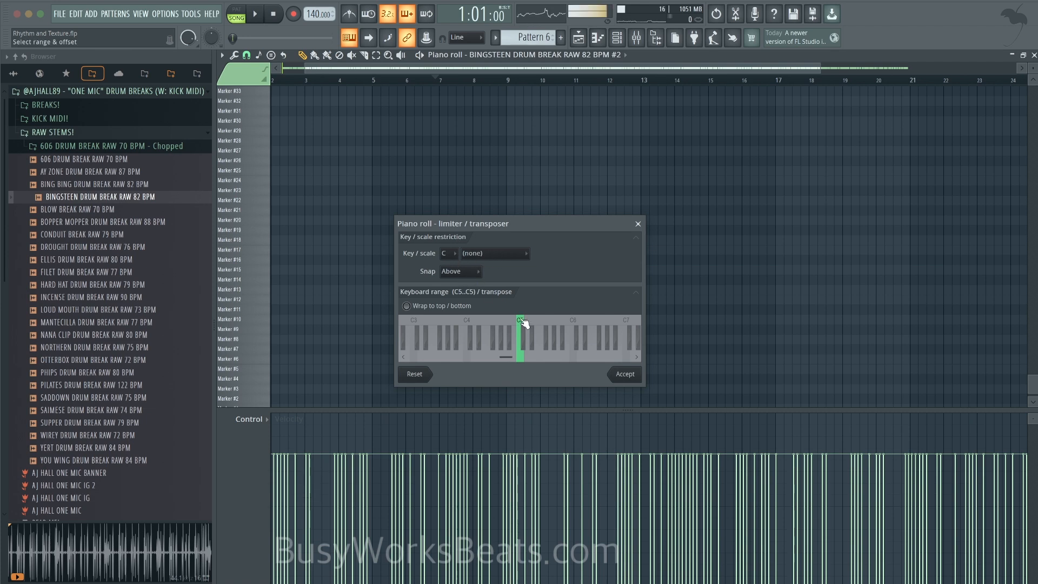
left_click(625, 374)
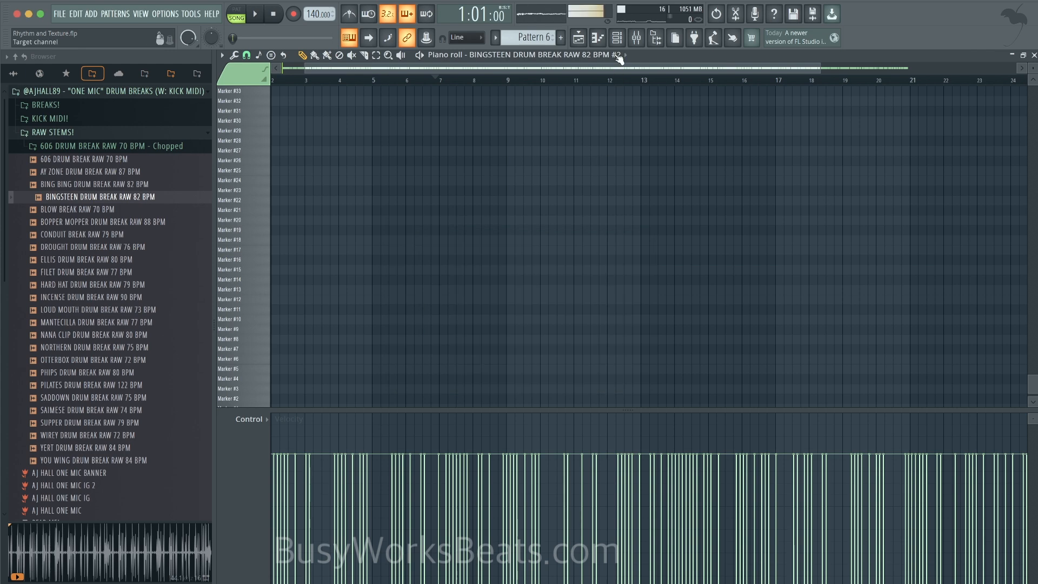
- Apply Flatten (groove) to the second break channel's slices in Slicex and return to the piano roll
left_click(617, 37)
left_click(355, 171)
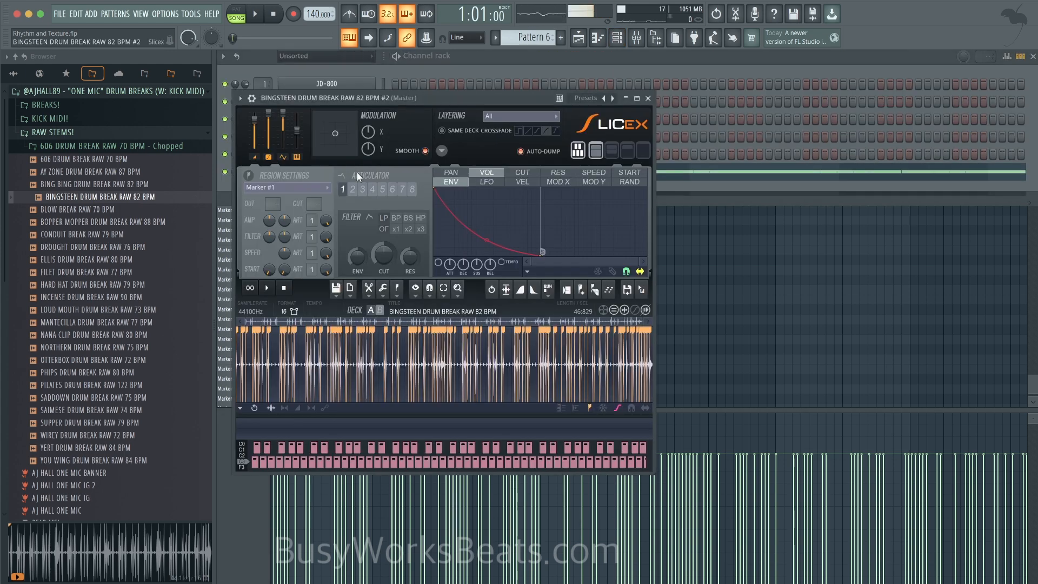
left_click(611, 291)
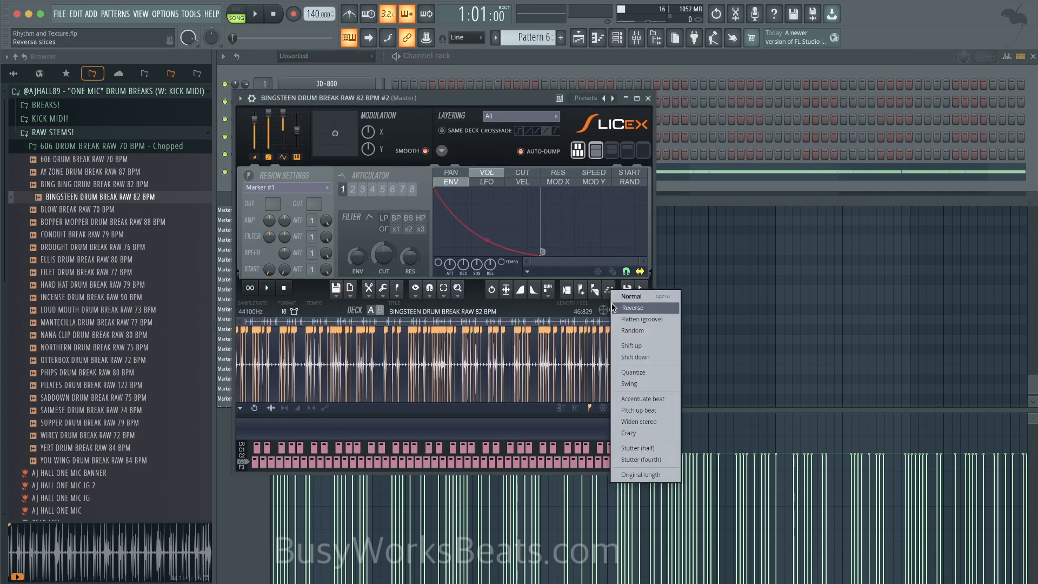
left_click(665, 319)
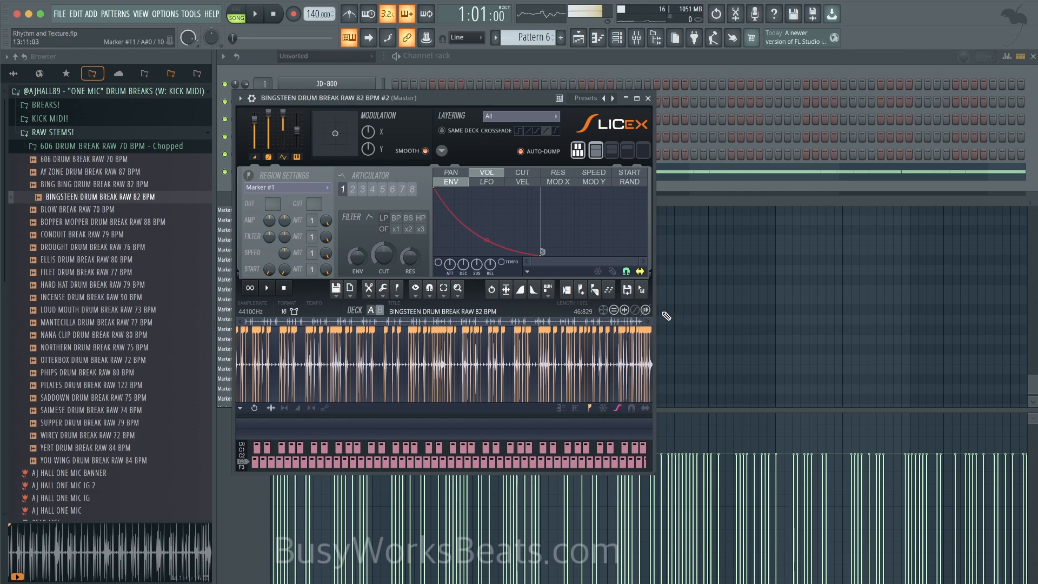
left_click(648, 98)
left_click(528, 318)
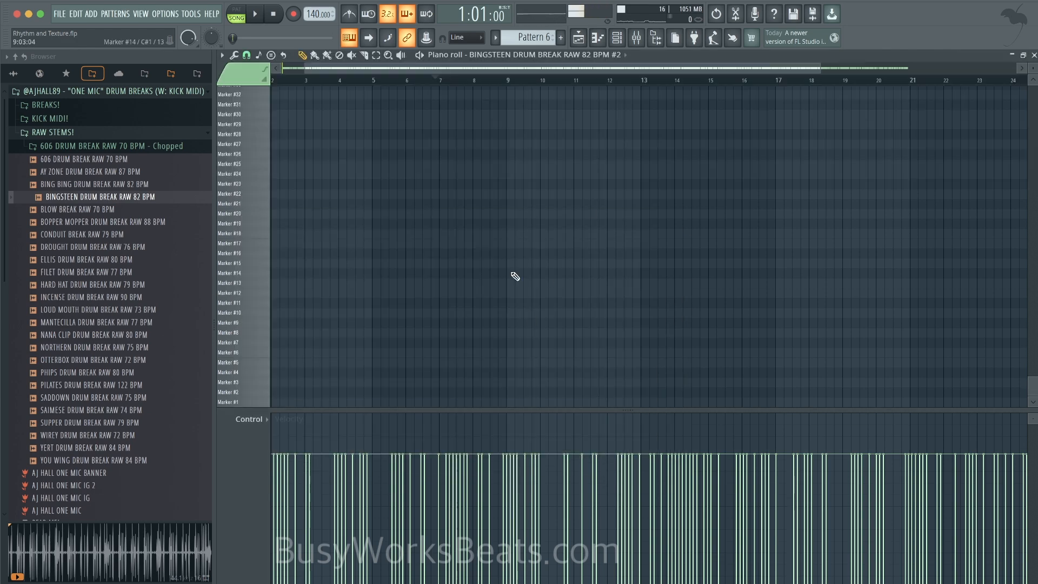
- Examine the timing of the single-pitch groove notes, close up at bar 1 and across the following bars
scroll(514, 278, "up", 12)
scroll(514, 278, "left", 1)
scroll(382, 278, "up", 3)
scroll(383, 278, "up", 4)
scroll(273, 340, "up", 10)
scroll(327, 338, "down", 4)
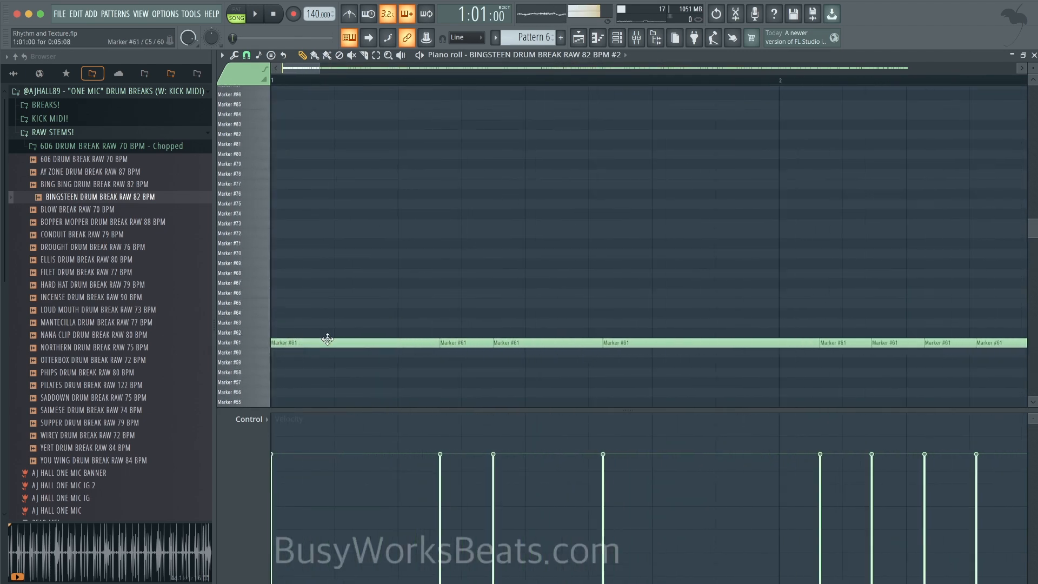
scroll(375, 348, "up", 4)
scroll(582, 340, "left", 1)
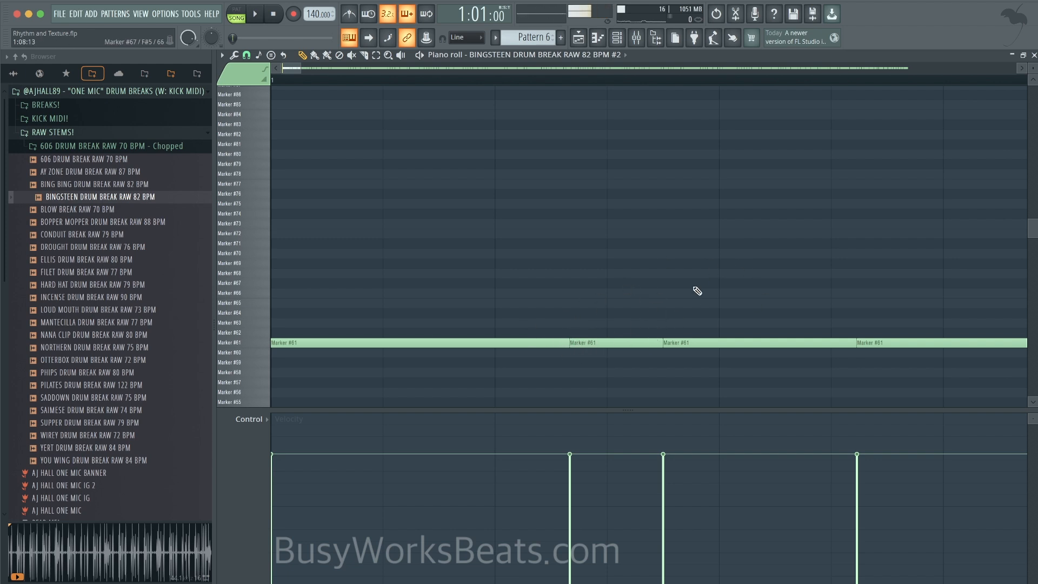
scroll(409, 267, "down", 8)
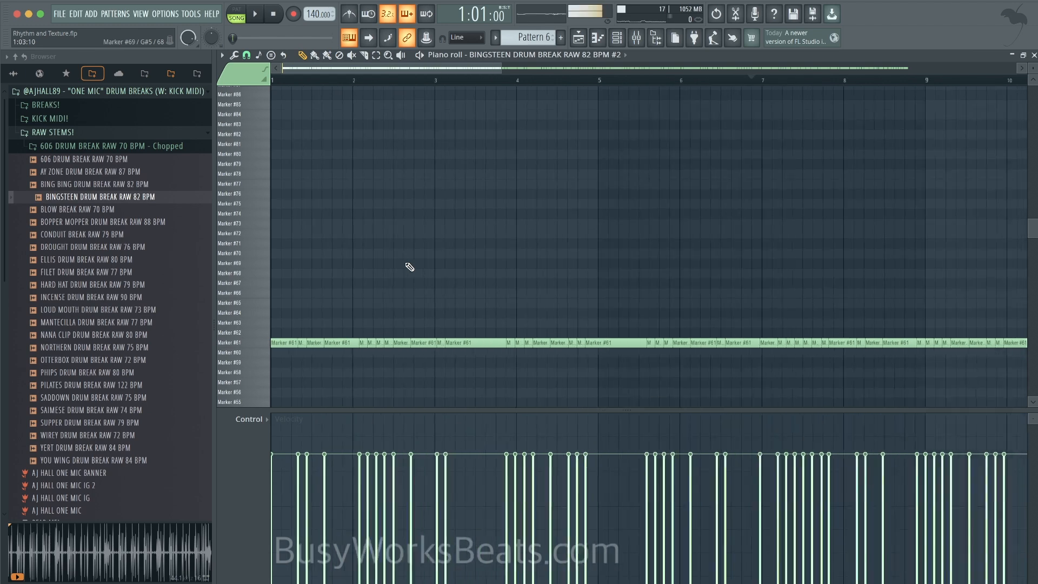
scroll(409, 267, "down", 5)
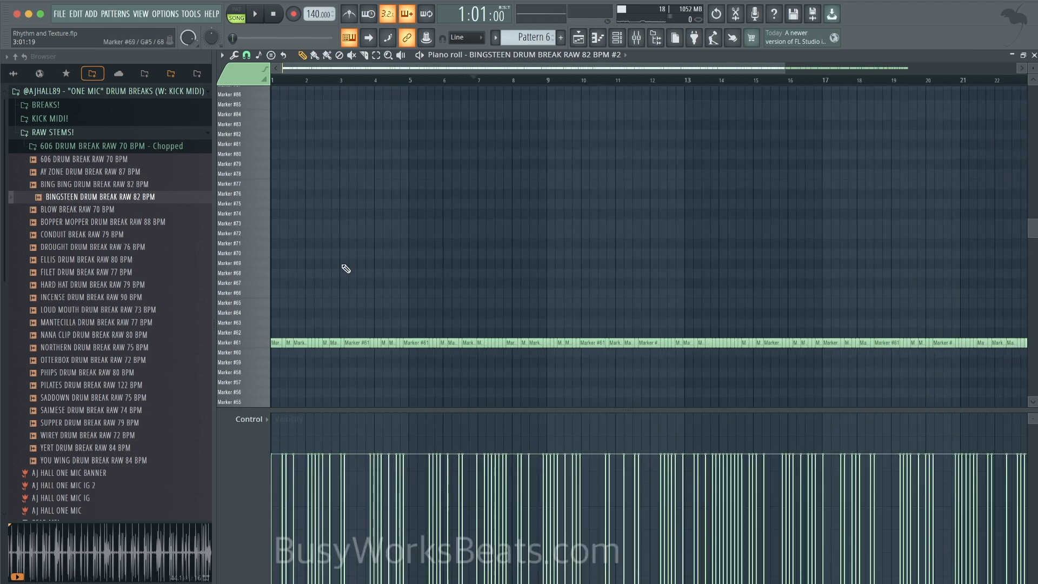
- Save the piano roll score to the Desktop as Groove Test in FL Studio score format
left_click(222, 55)
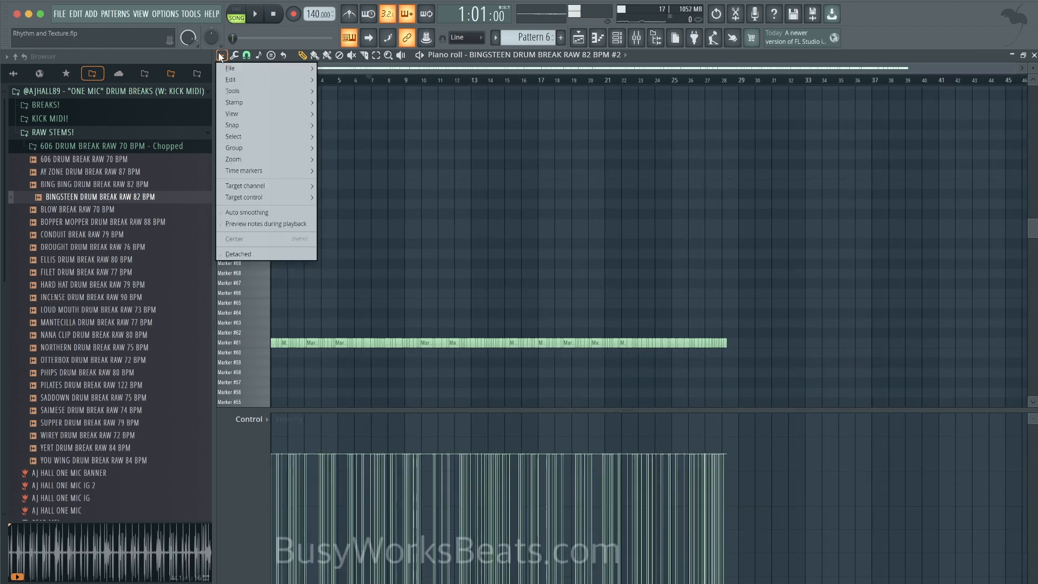
mouse_move(238, 67)
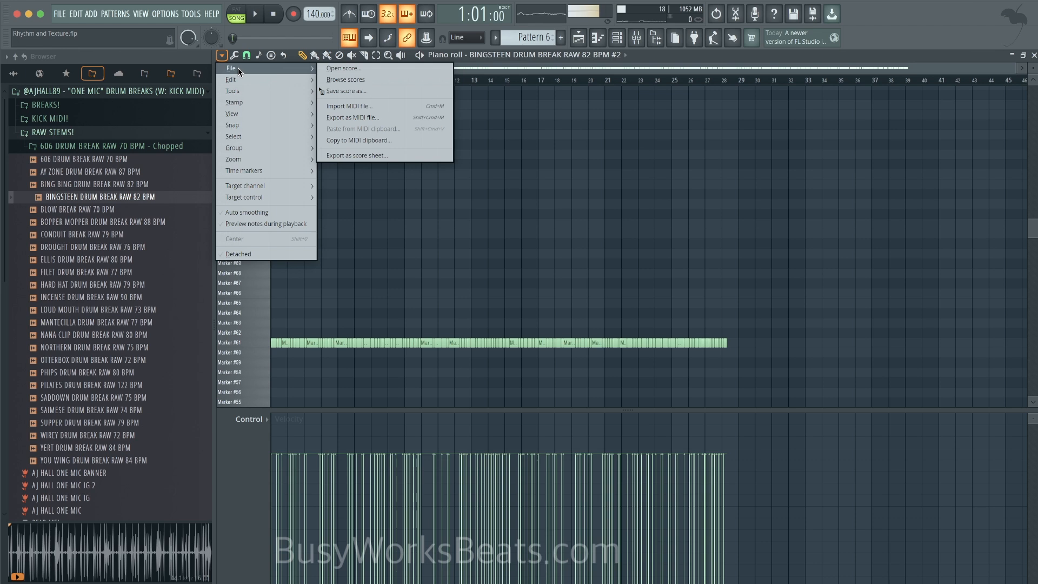
left_click(358, 92)
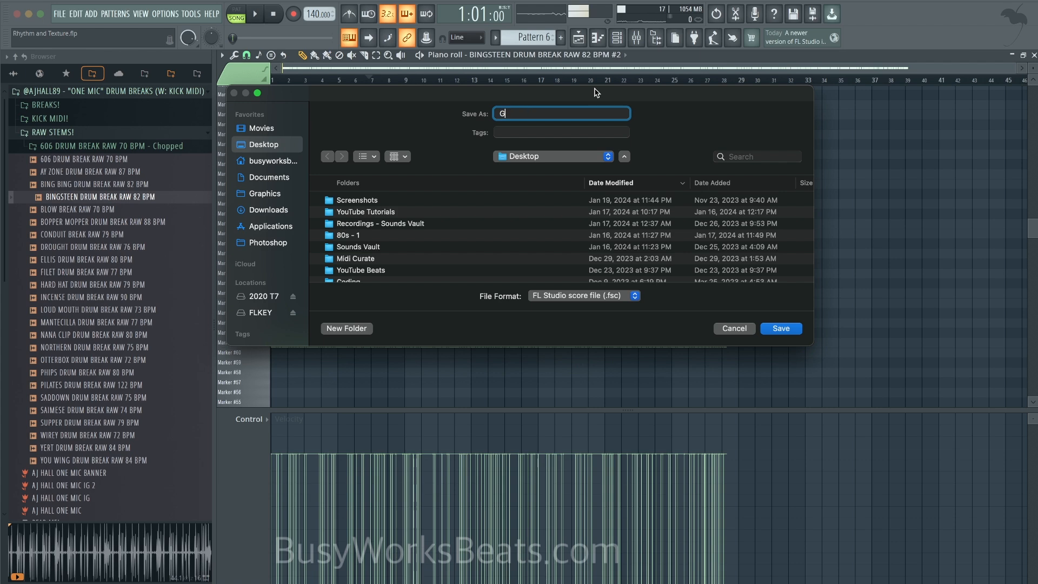
type("Groove Test")
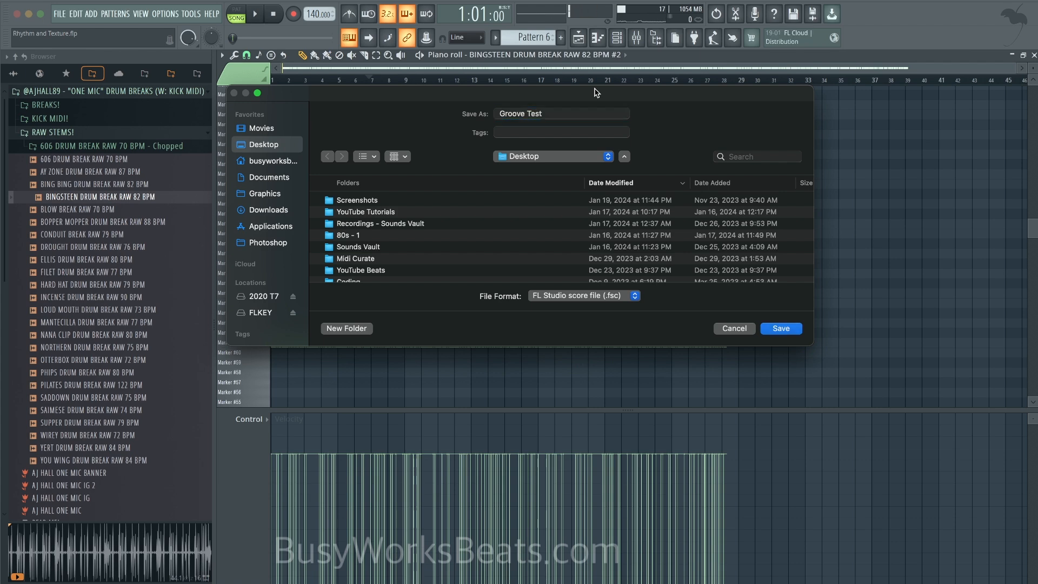
key("Return")
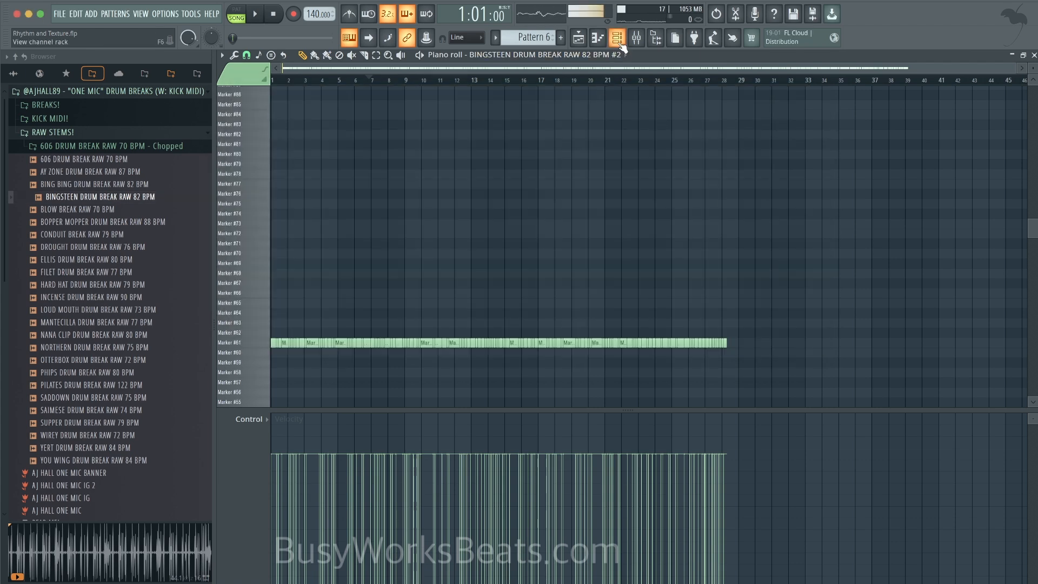
- In the empty Pattern 7, set up the Afterparty Kick channel for recording notes and automation, with pattern mode and the metronome on
left_click(617, 38)
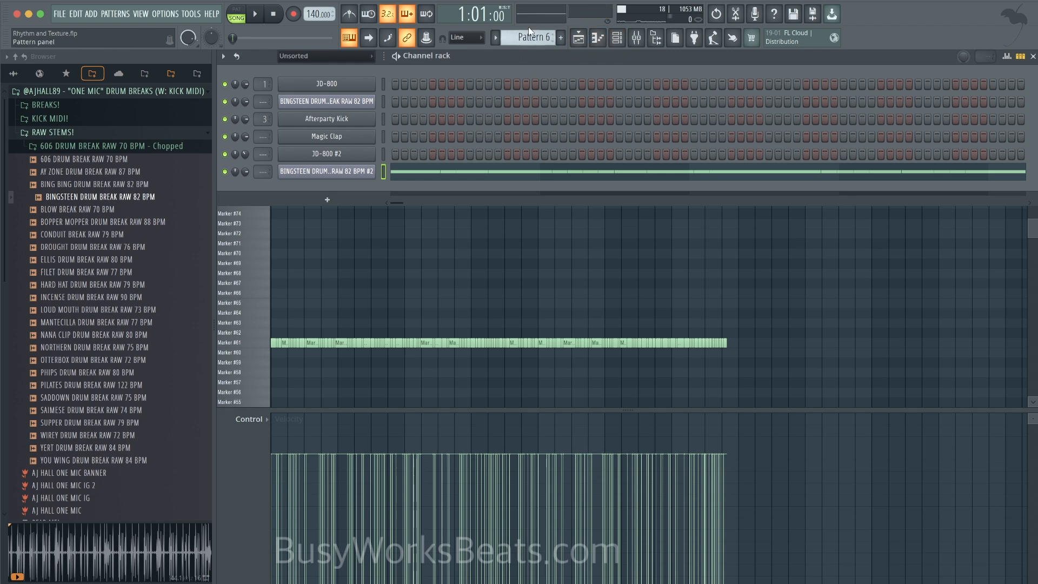
scroll(528, 31, "up", 1)
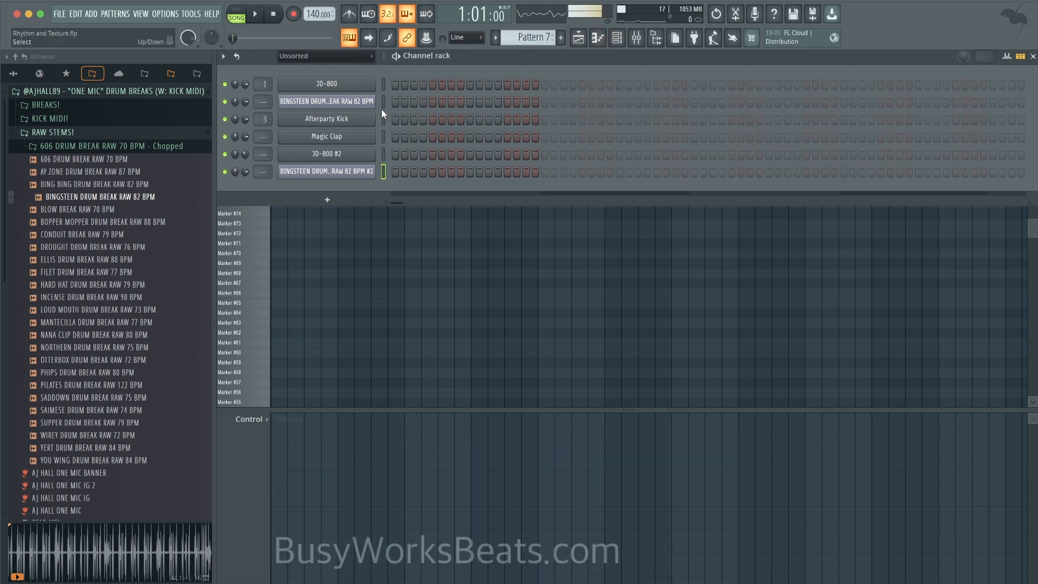
left_click(293, 14)
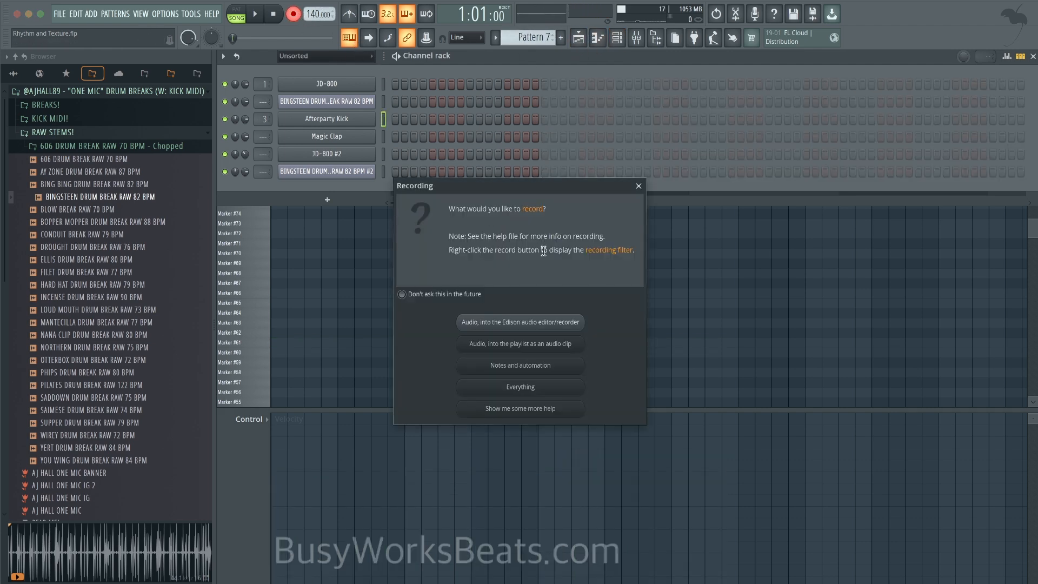
left_click(520, 365)
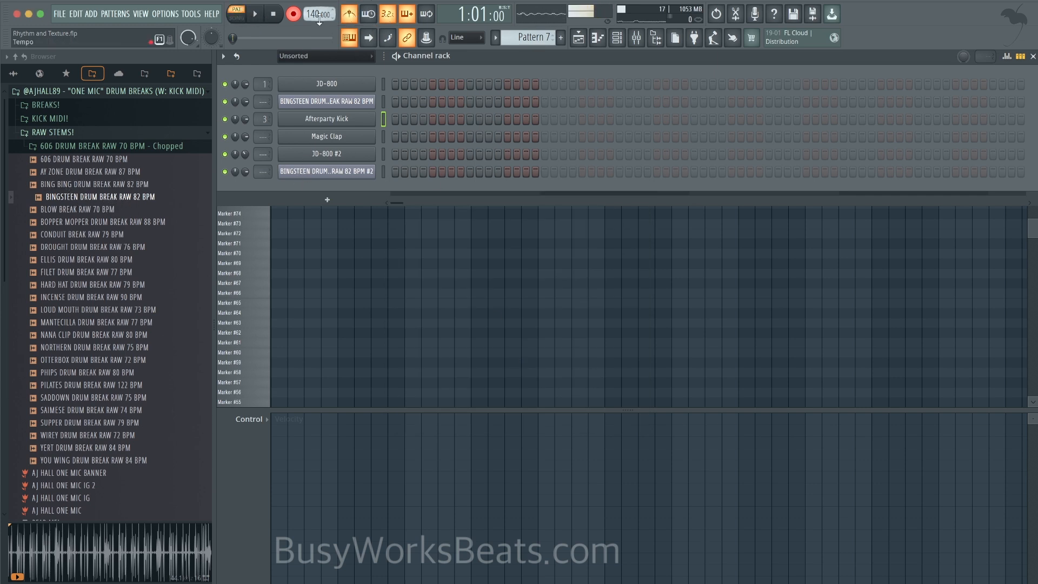
- Set the tempo to 82 BPM, try starting the recording and check the typing keyboard's root note and layout options
left_click_drag(314, 16, 314, 43)
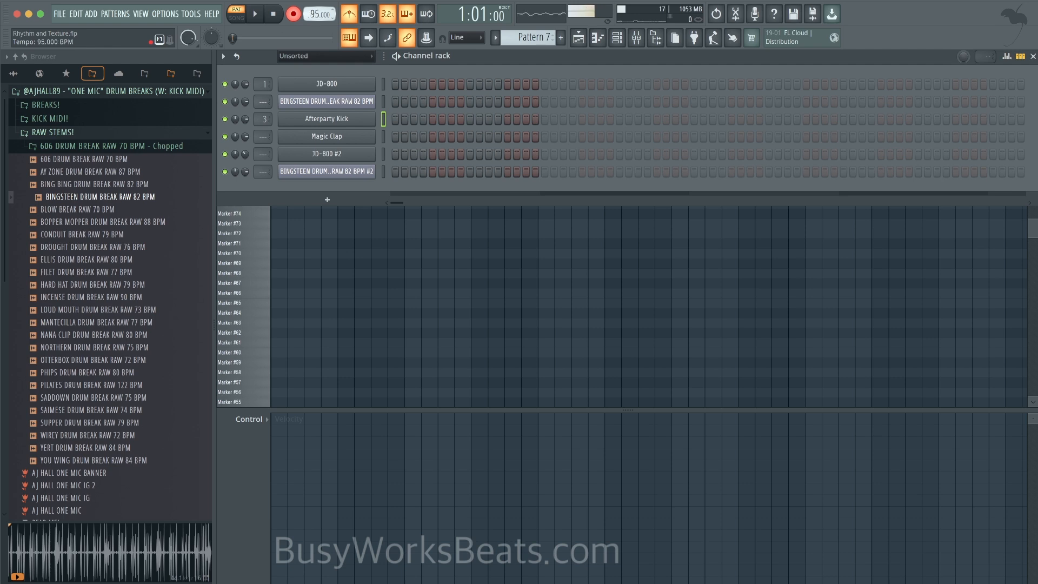
key("space")
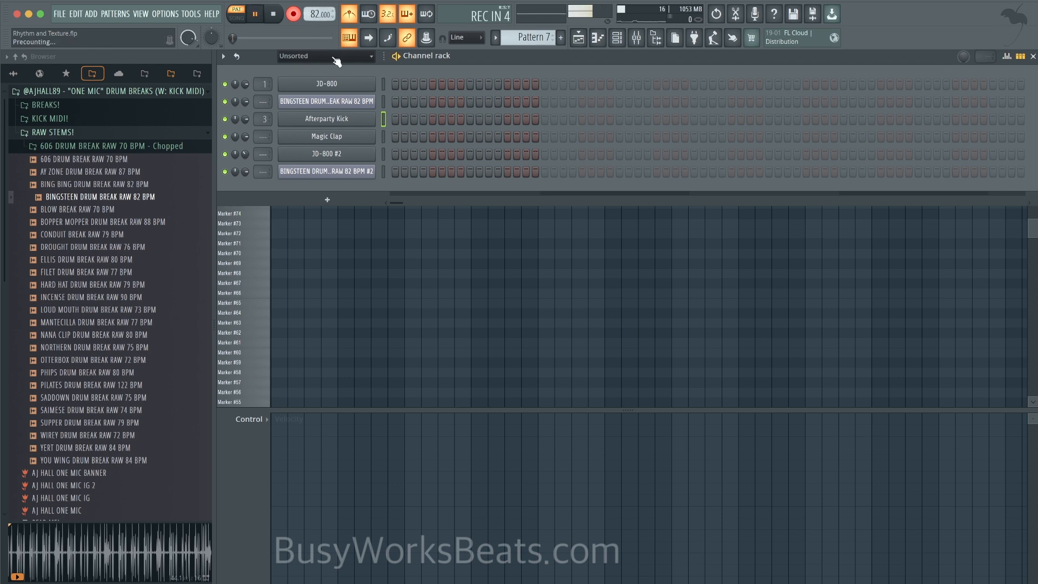
right_click(344, 43)
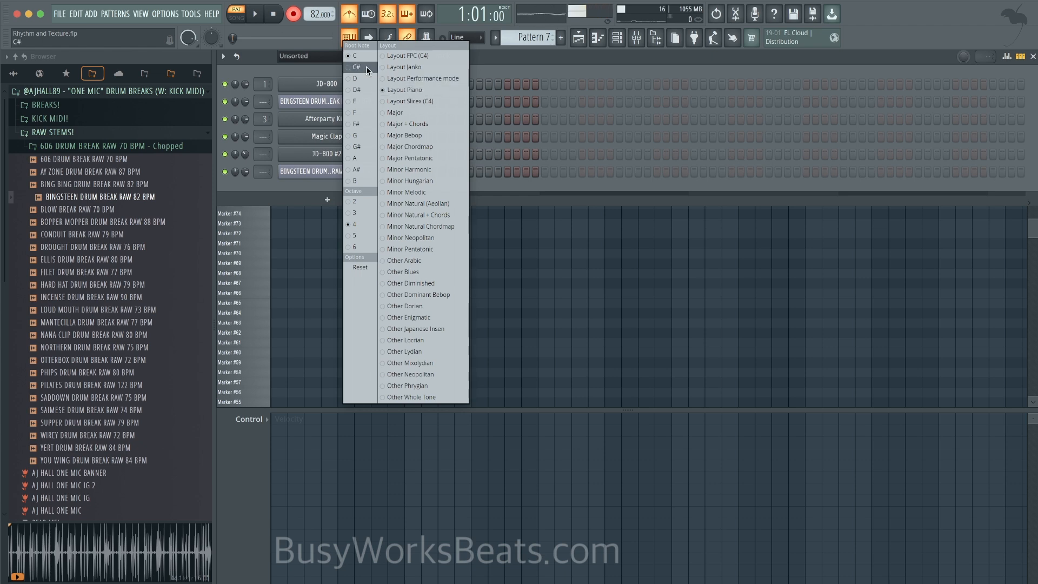
left_click(495, 66)
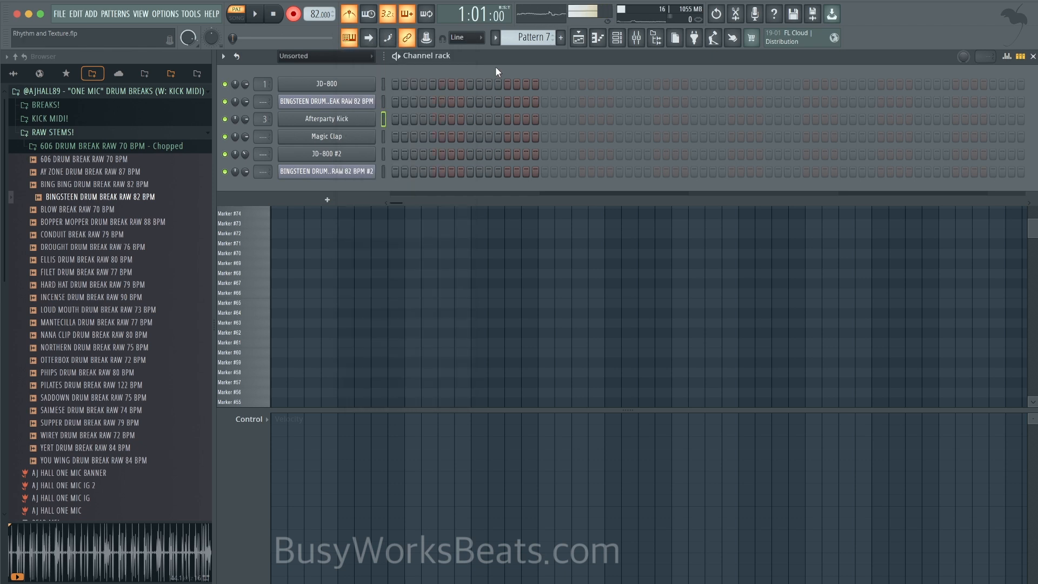
- Record a two-bar Afterparty Kick rhythm of C5 hits into Pattern 7, stop playback and disarm recording
key("space")
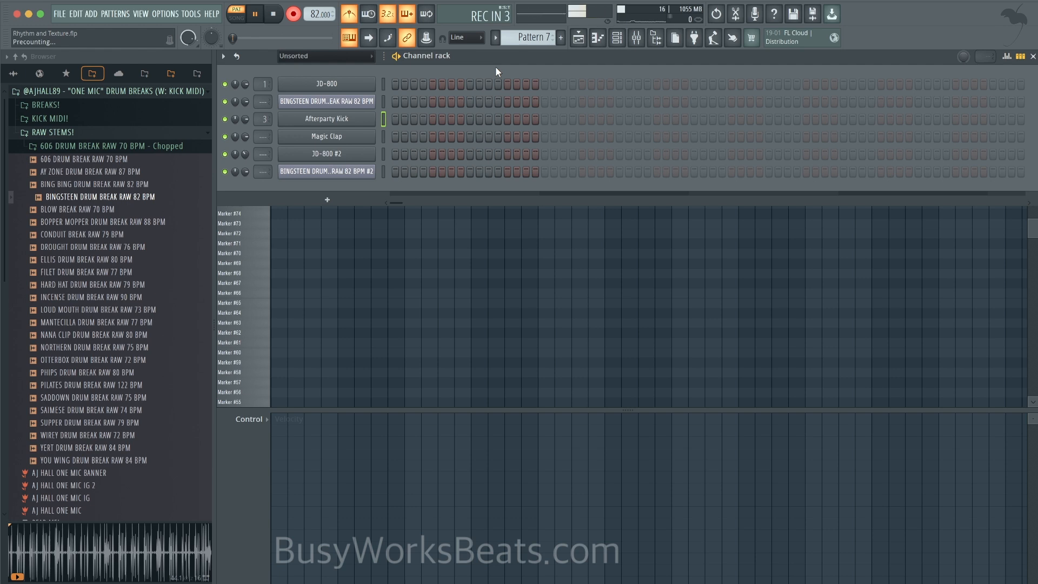
key("z")
key("z")
key("z")
key("z")
key("z")
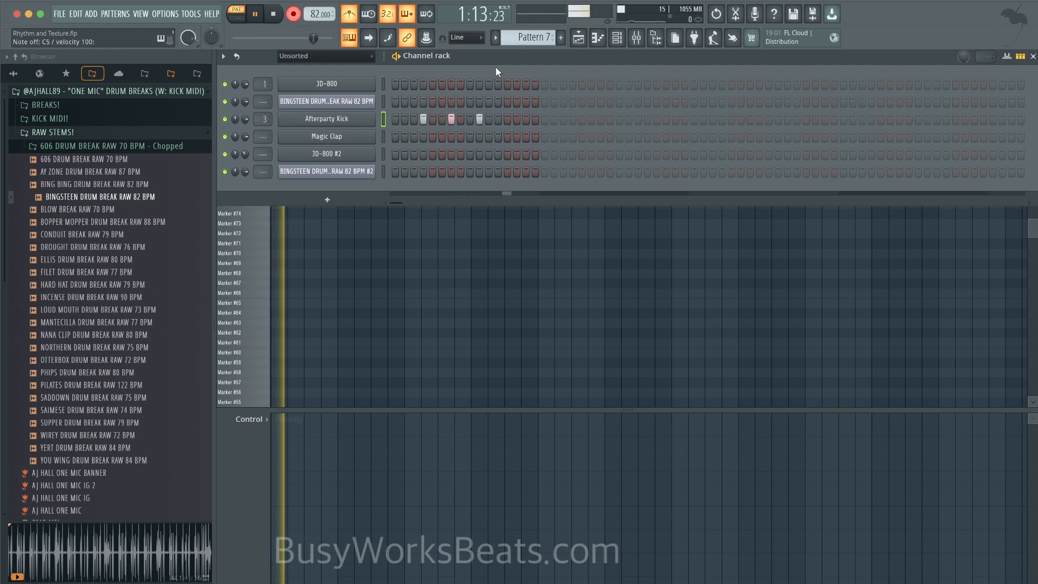
key("z")
key("z")
key("z")
key("z")
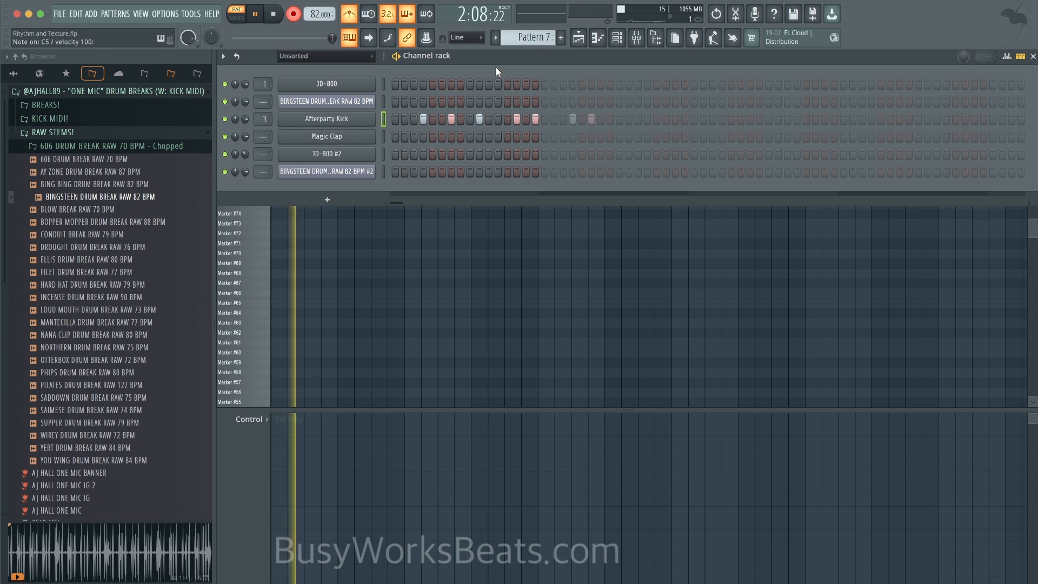
key("space")
left_click(294, 14)
- Load Groove Test.fsc from the Desktop as the quantizer template for the recorded Afterparty Kick notes in the piano roll
right_click(369, 118)
left_click(381, 120)
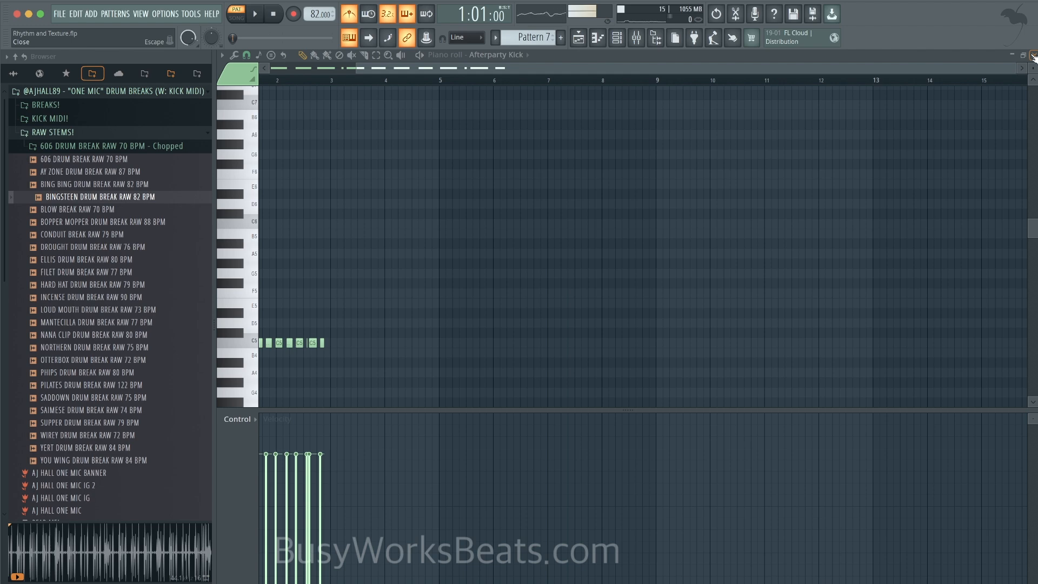
scroll(492, 269, "up", 5)
scroll(491, 268, "left", 10)
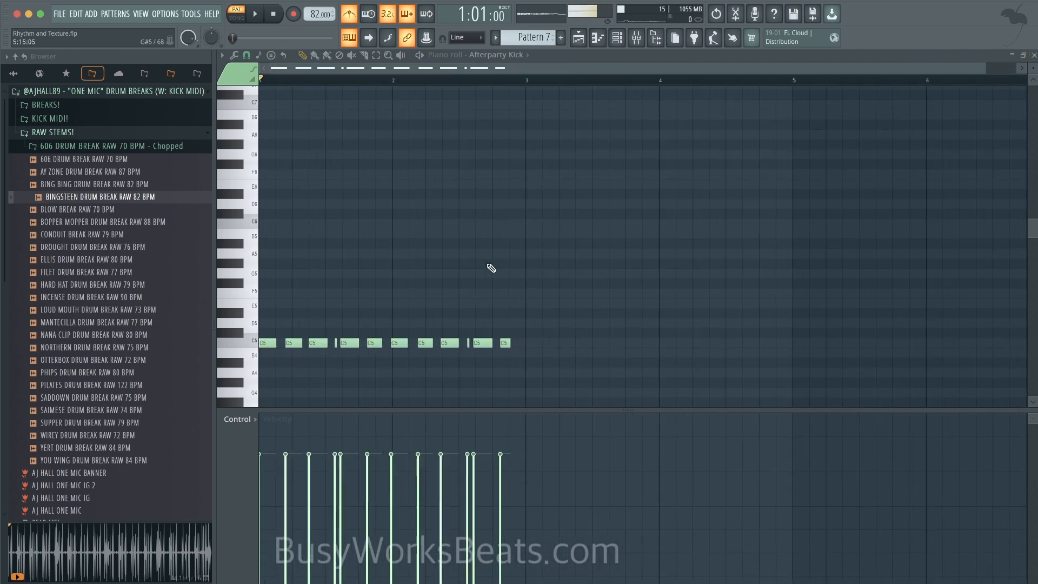
scroll(491, 268, "down", 3)
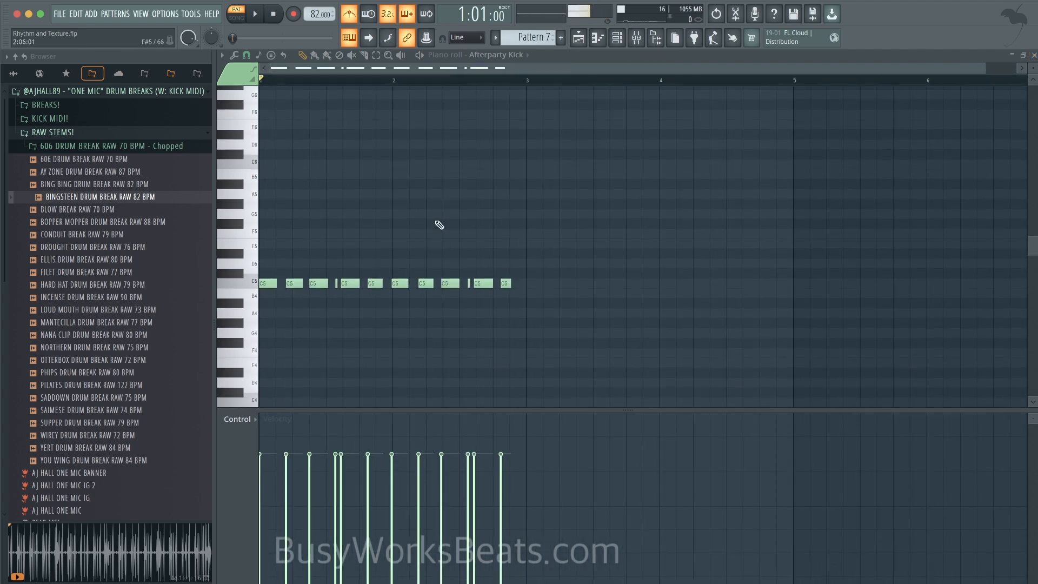
key("alt+q")
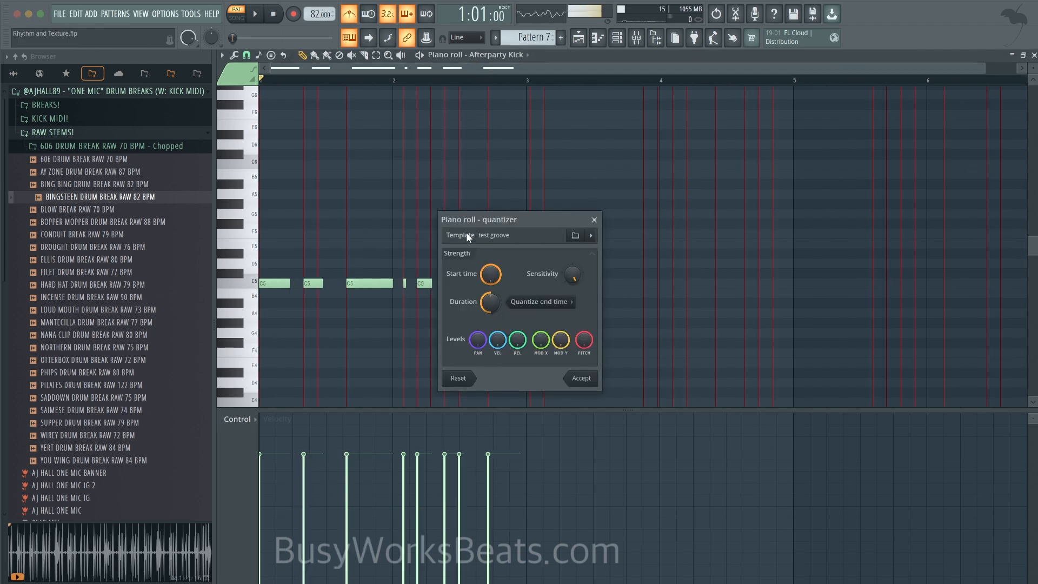
left_click(576, 236)
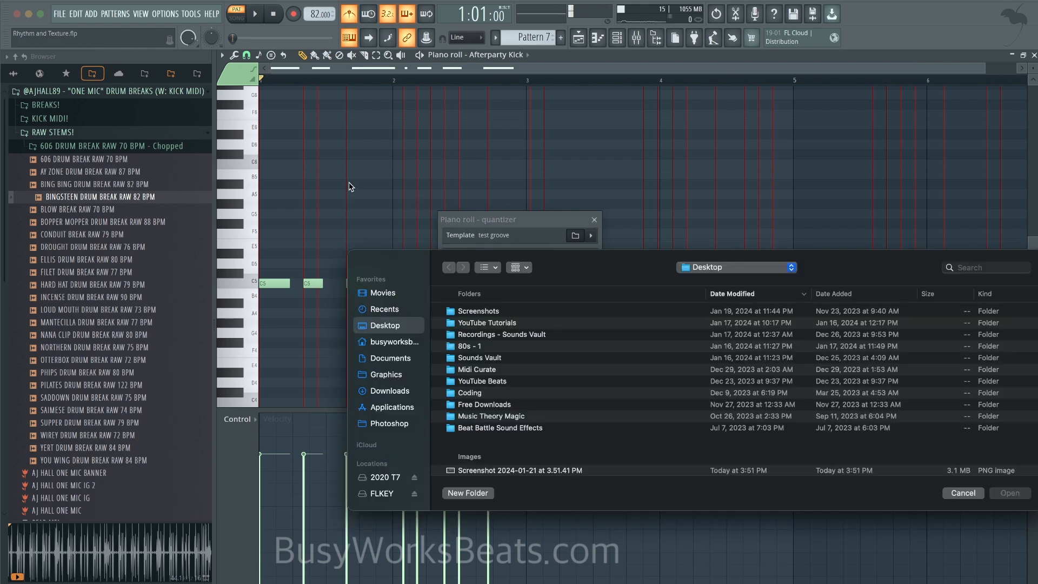
scroll(518, 363, "down", 10)
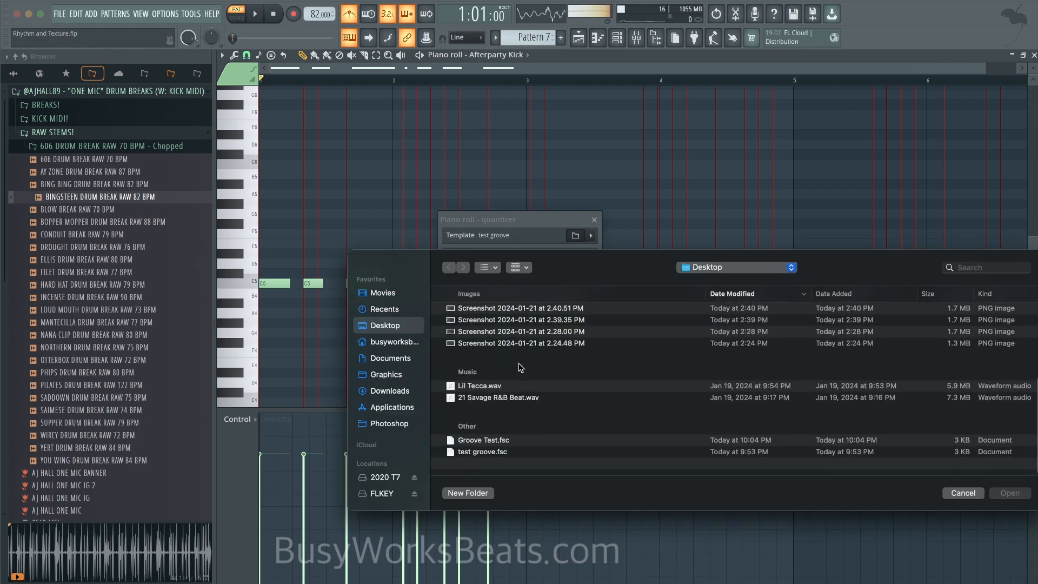
left_click(504, 453)
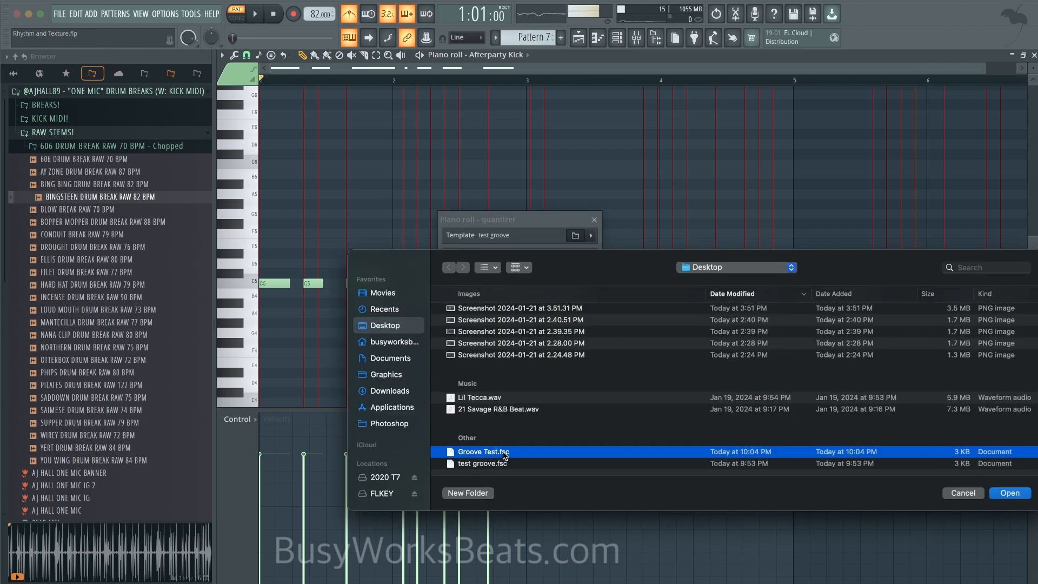
double_click(504, 455)
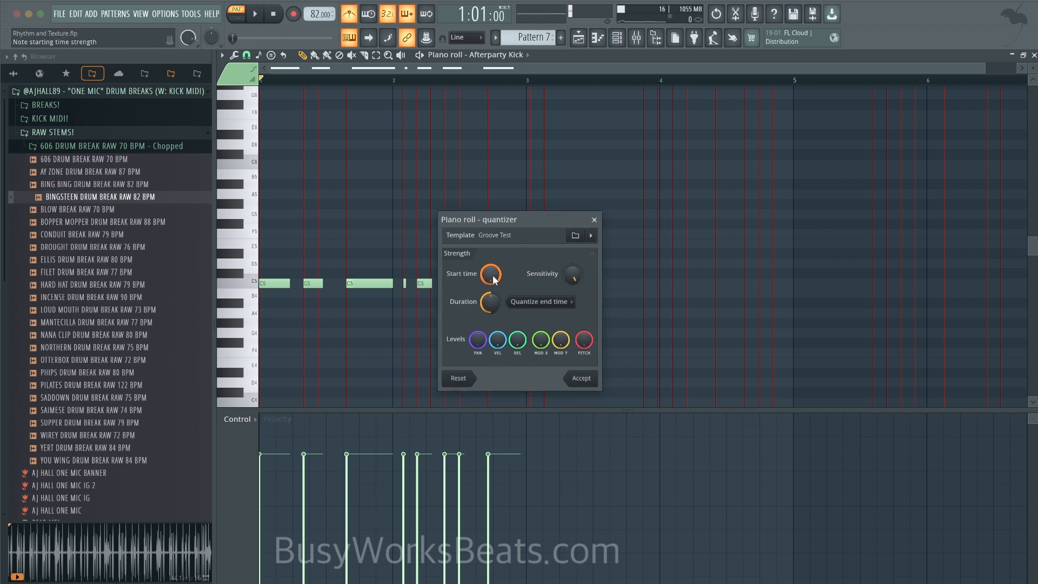
- Reduce the quantizer's start time strength to about 20% while auditioning the kick, and accept the quantization
mouse_move(490, 275)
left_mouse_down()
mouse_move(490, 261)
mouse_move(490, 285)
mouse_move(492, 250)
mouse_move(499, 288)
left_mouse_up()
key("space")
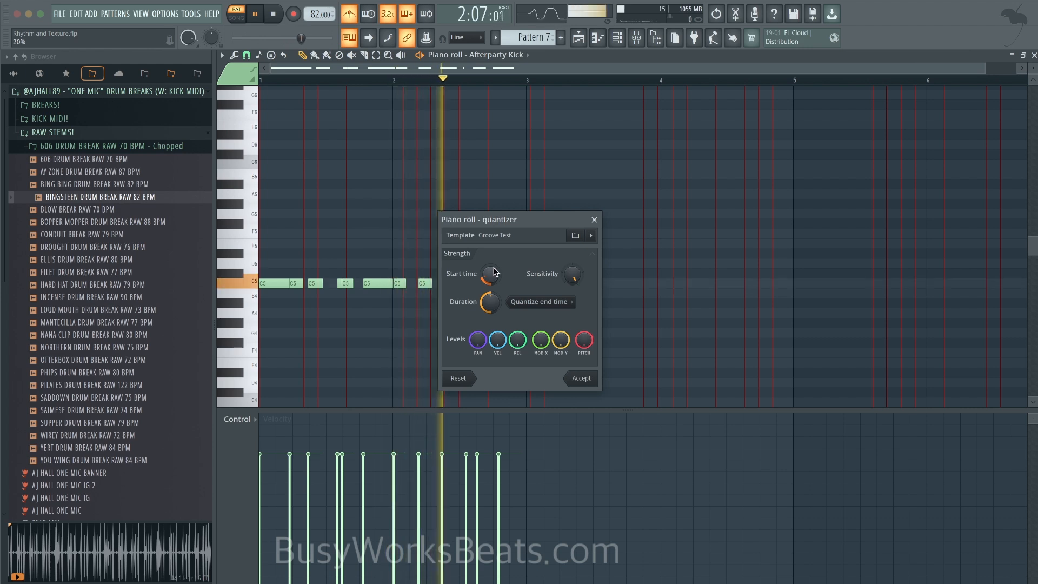
key("space")
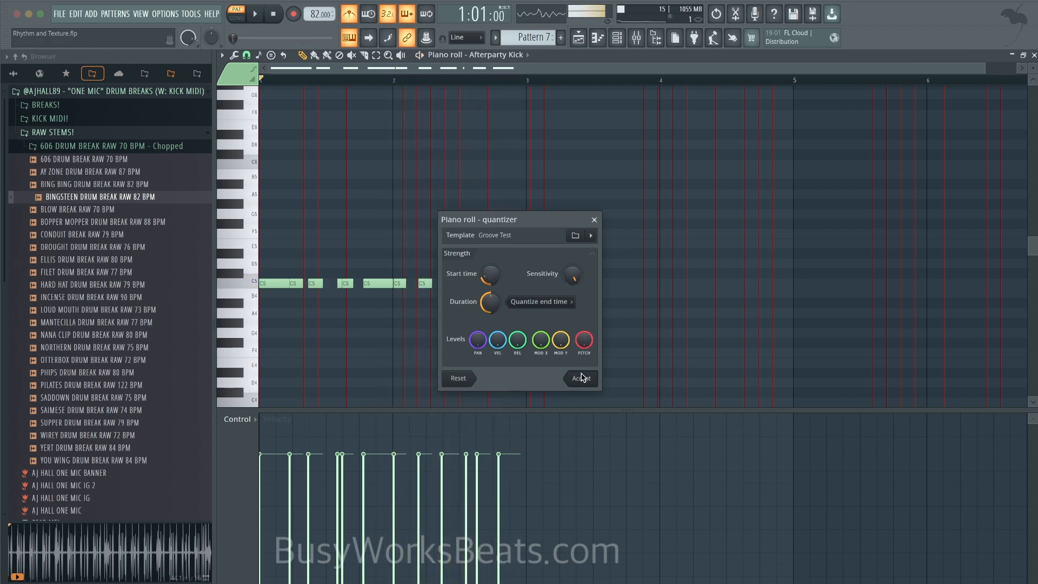
left_click(580, 378)
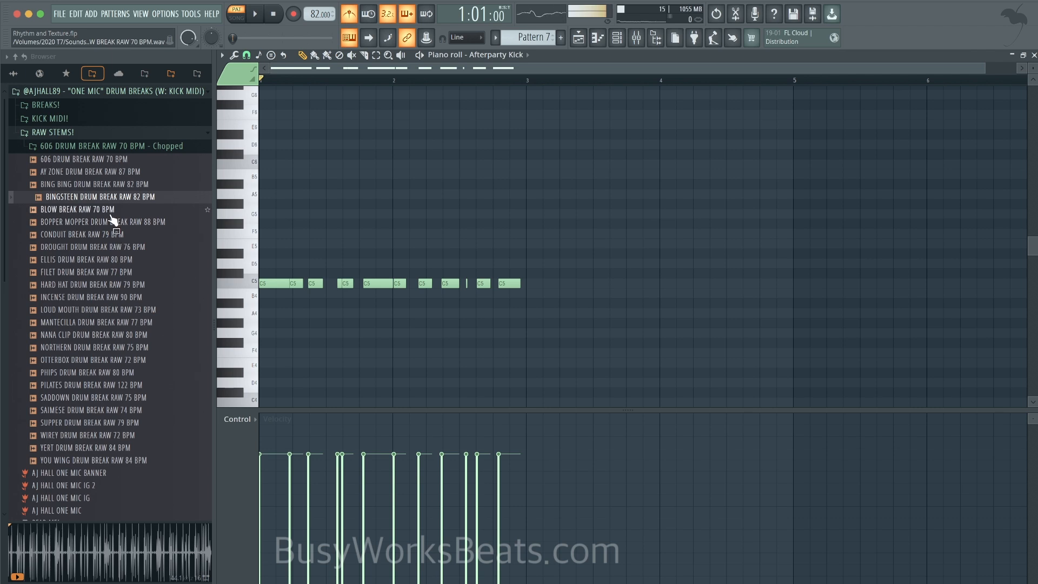
- Play back the quantized kick pattern and check the note timing in bar 2 close up
scroll(318, 300, "up", 2)
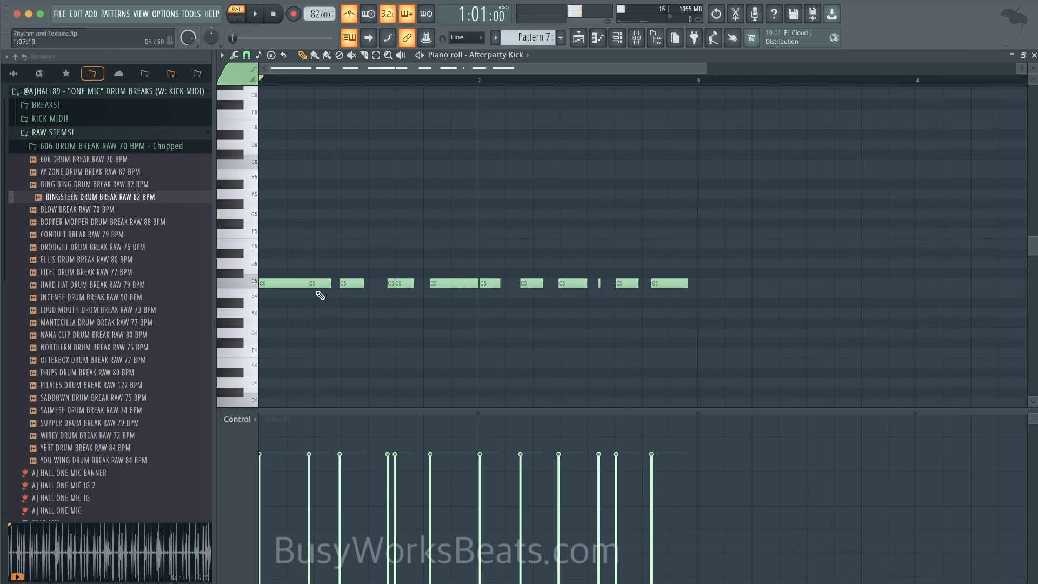
key("space")
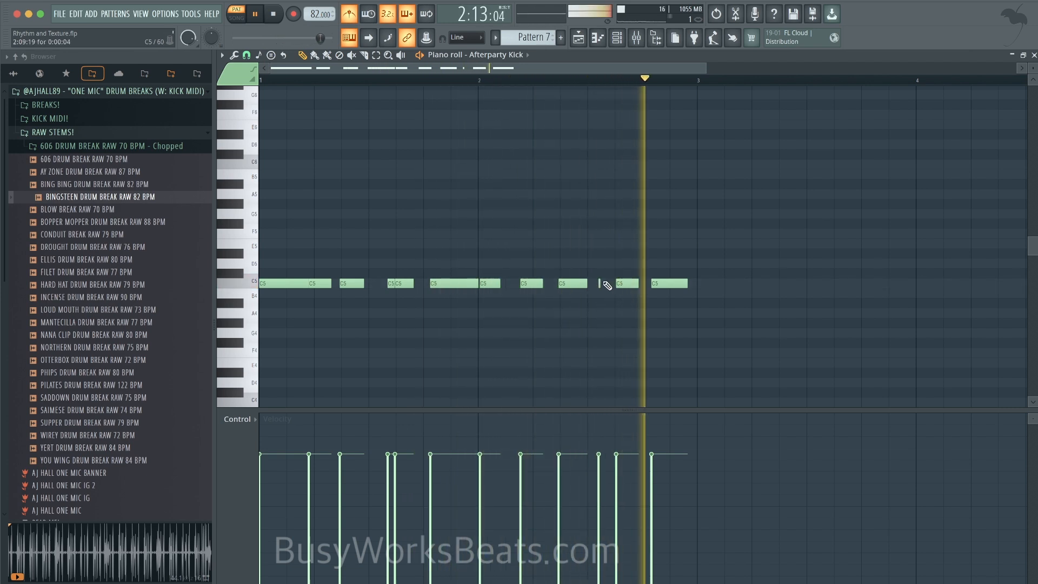
scroll(610, 282, "up", 2)
key("space")
scroll(610, 282, "up", 1)
- Try moving the kick note after the short hit in bar 2 closer to it, testing different start time strengths for both
left_click_drag(639, 282, 601, 285)
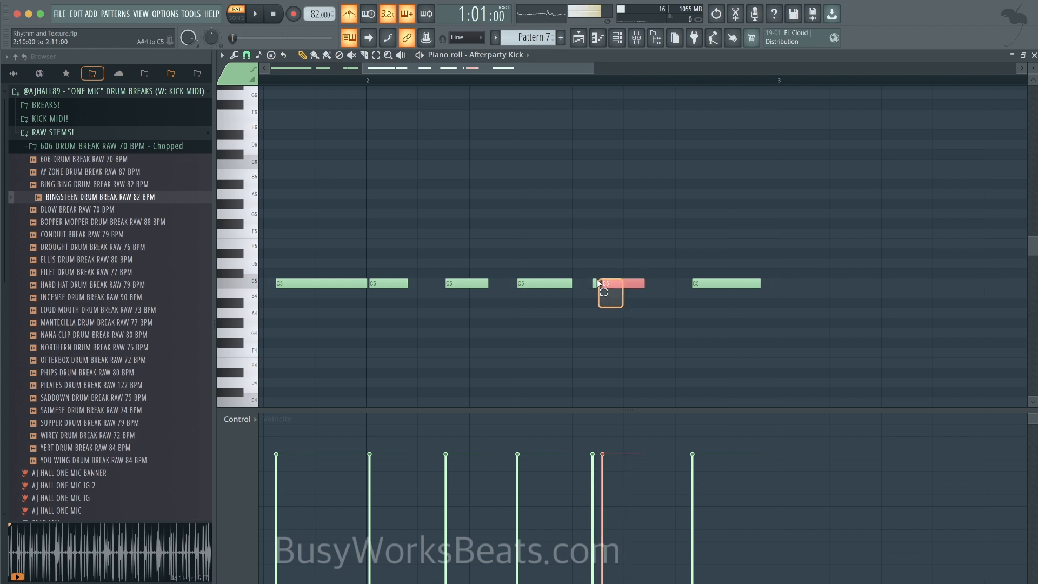
key("alt+q")
left_click_drag(549, 215, 801, 177)
key("space")
left_click_drag(750, 229, 750, 218)
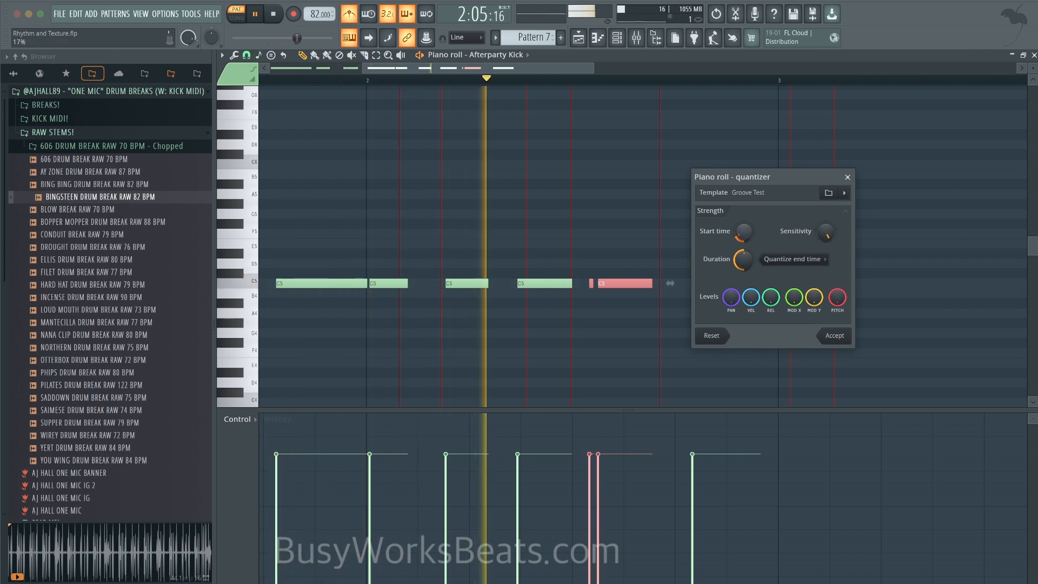
left_click_drag(749, 229, 749, 241)
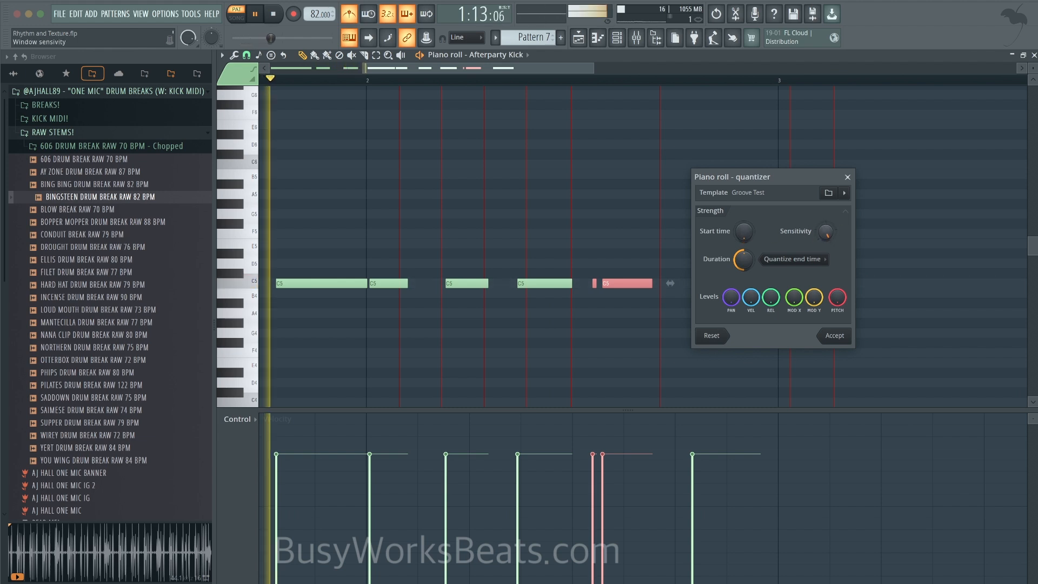
- Try a different sensitivity and start time strength on the two selected notes, close the quantizer and undo the trial changes
left_click_drag(825, 232, 826, 255)
left_click_drag(744, 233, 744, 219)
key("space")
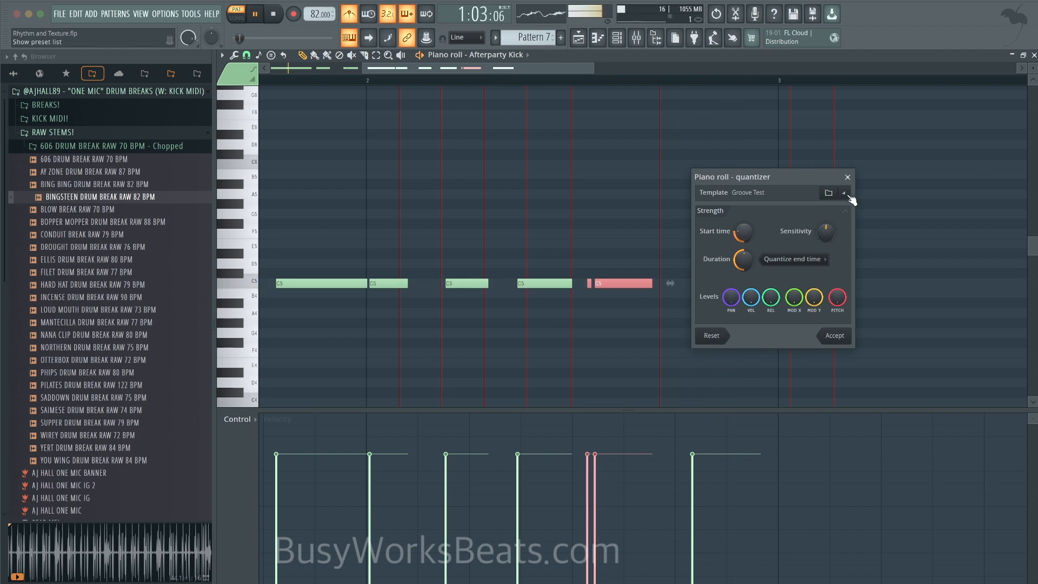
left_click(847, 178)
key("super+z")
key("super+z")
- Play from within bar 2 and shift the short kick note slightly later, towards the note after it
key("space")
left_click(523, 81)
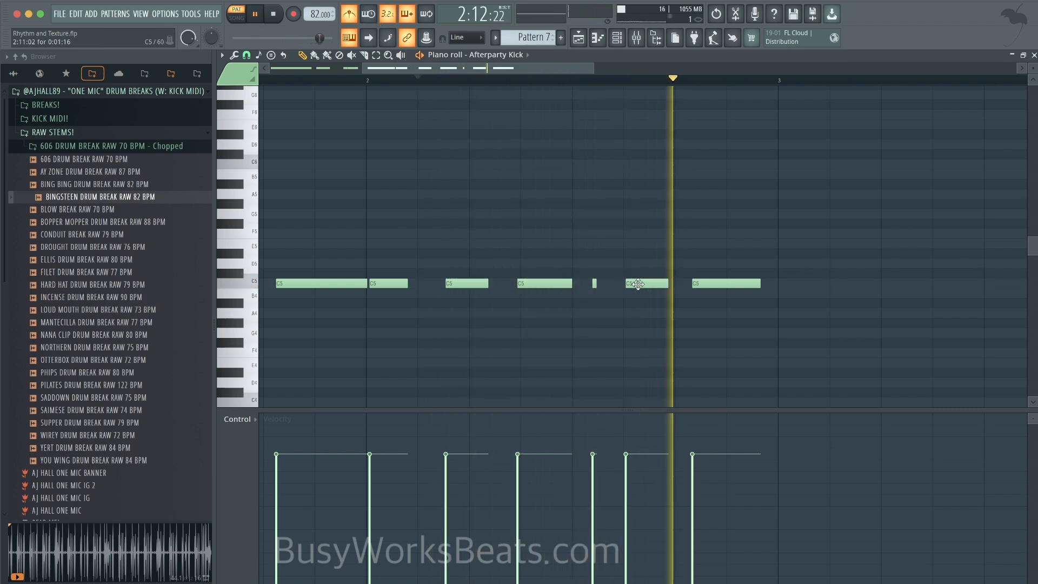
left_click(595, 285)
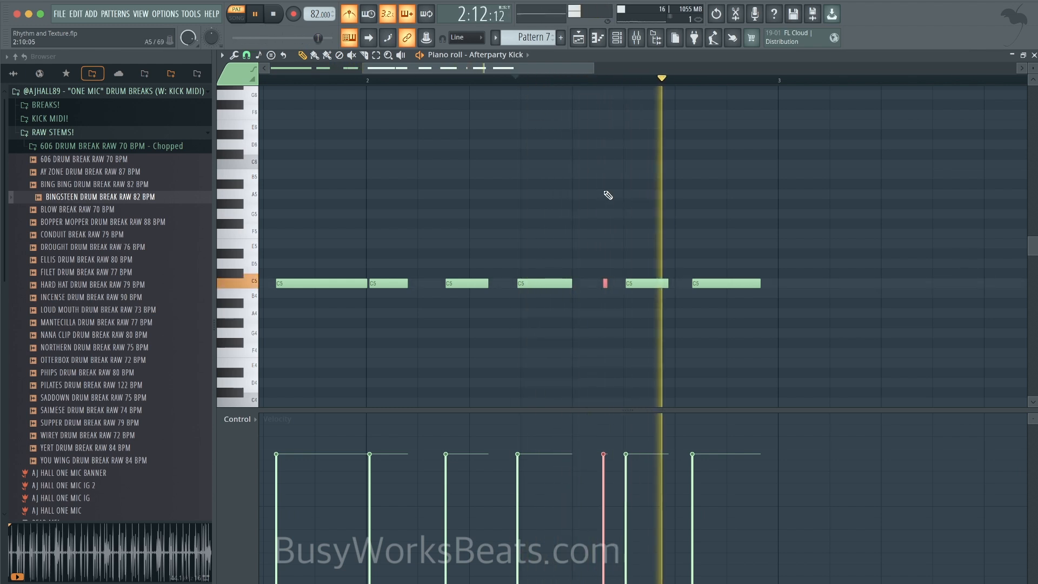
- Quantize the short kick note and the one after it with Groove Test at minimum start time strength, and play the result
left_click(649, 283, "shift")
key("alt+q")
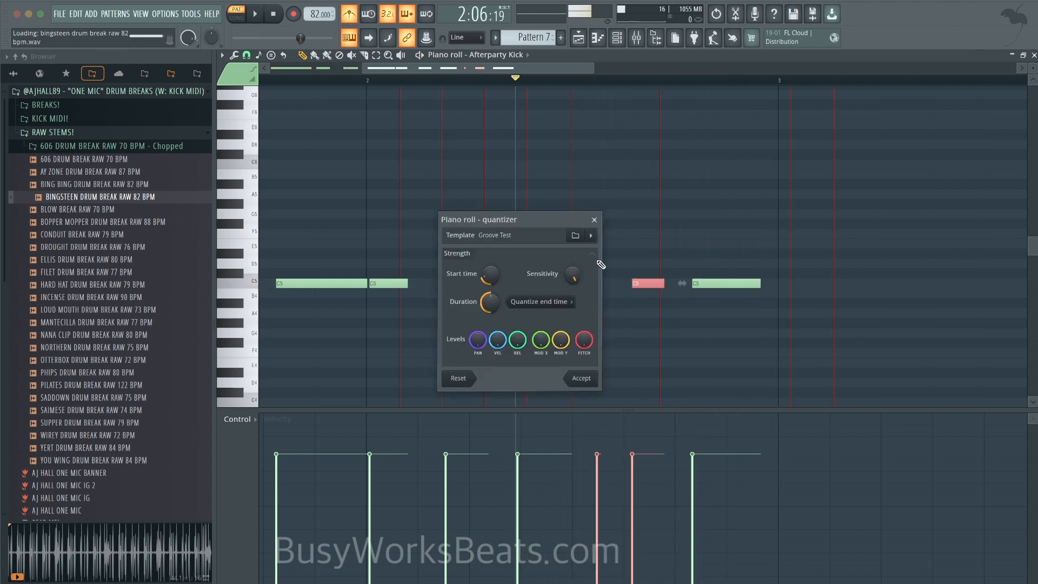
left_click_drag(544, 216, 538, 317)
key("space")
mouse_move(476, 375)
left_mouse_down()
mouse_move(476, 357)
mouse_move(476, 392)
left_mouse_up()
key("space")
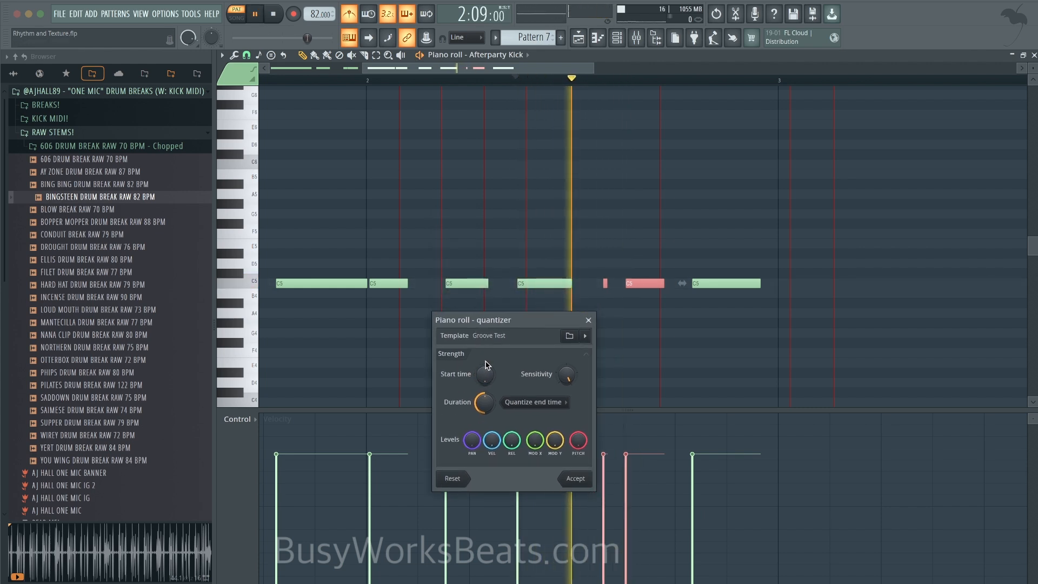
key("space")
left_click(573, 478)
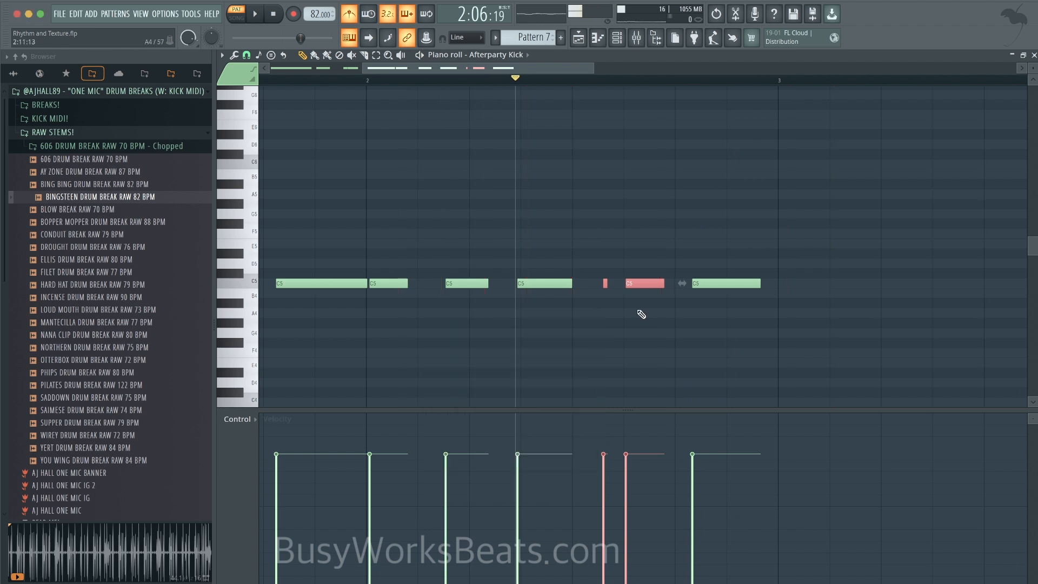
key("space")
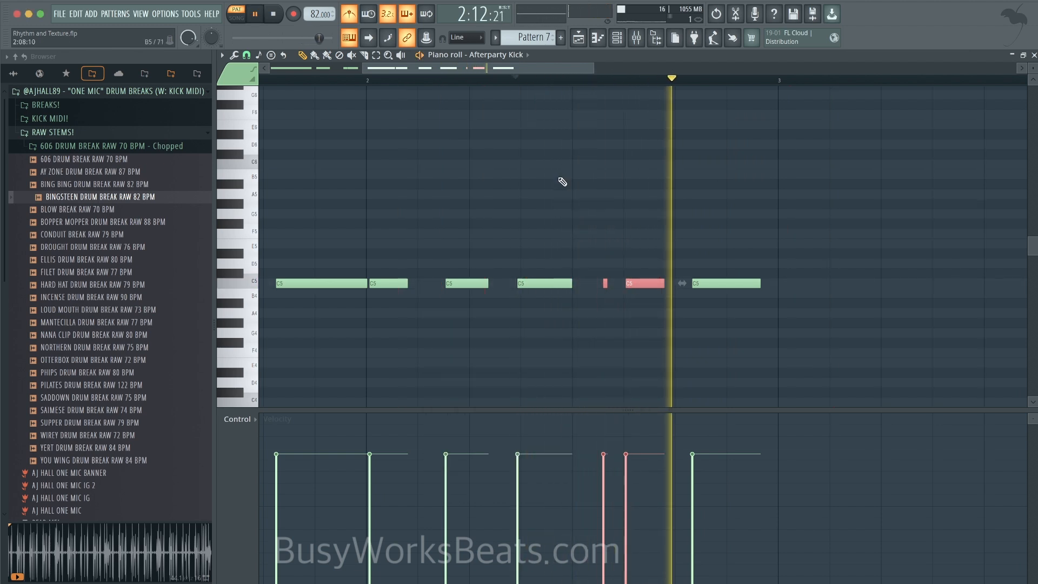
scroll(598, 221, "down", 3)
key("space")
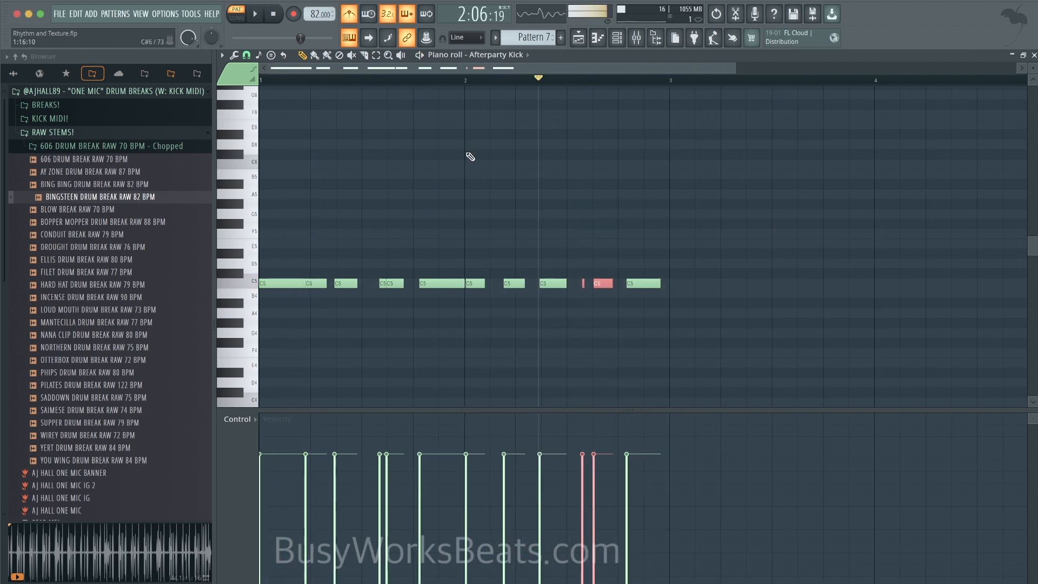
- Add Magic Clap hits on steps 5, 13, 21 and 29 during playback, with the metronome turned off
left_click(619, 42)
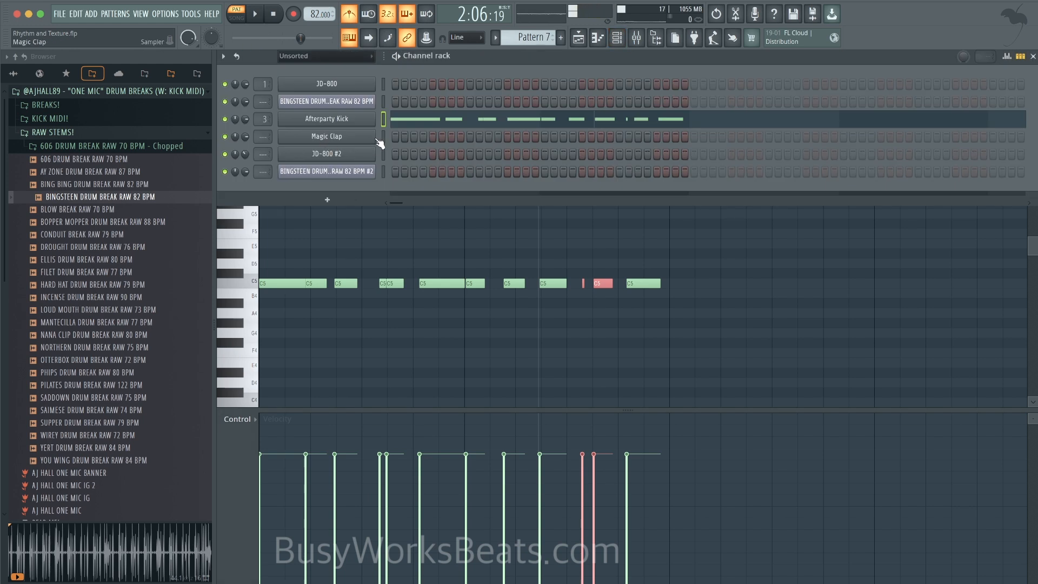
key("space")
left_click(432, 136)
left_click(508, 137)
left_click(581, 135)
left_click(656, 135)
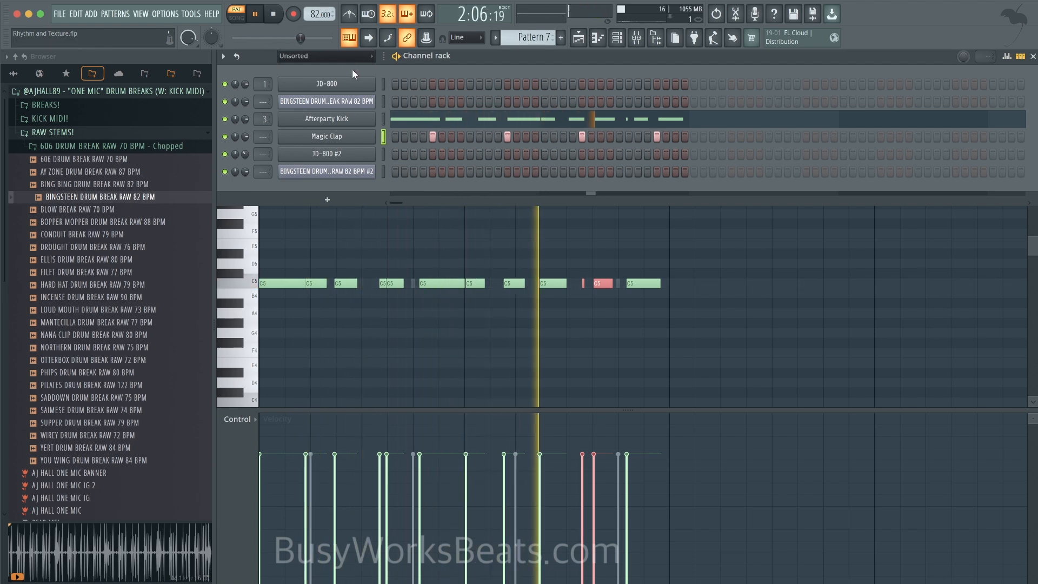
key("space")
- Quantize the Magic Clap notes in the piano roll with the Groove Test template at about 28% start time strength
right_click(346, 136)
left_click(405, 136)
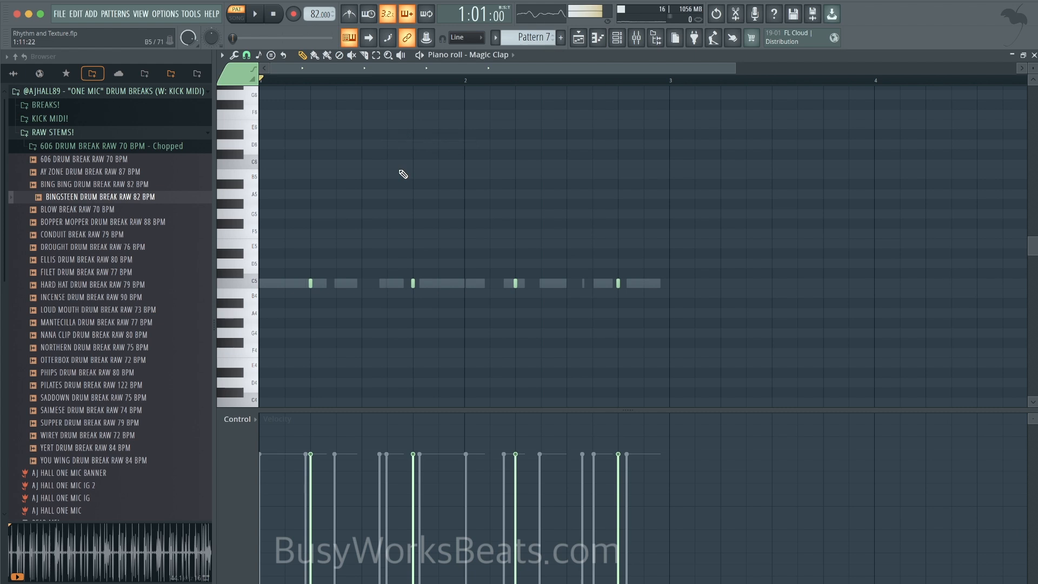
key("alt+q")
left_click_drag(522, 217, 621, 215)
left_click(590, 268)
left_click_drag(593, 268, 593, 253)
key("space")
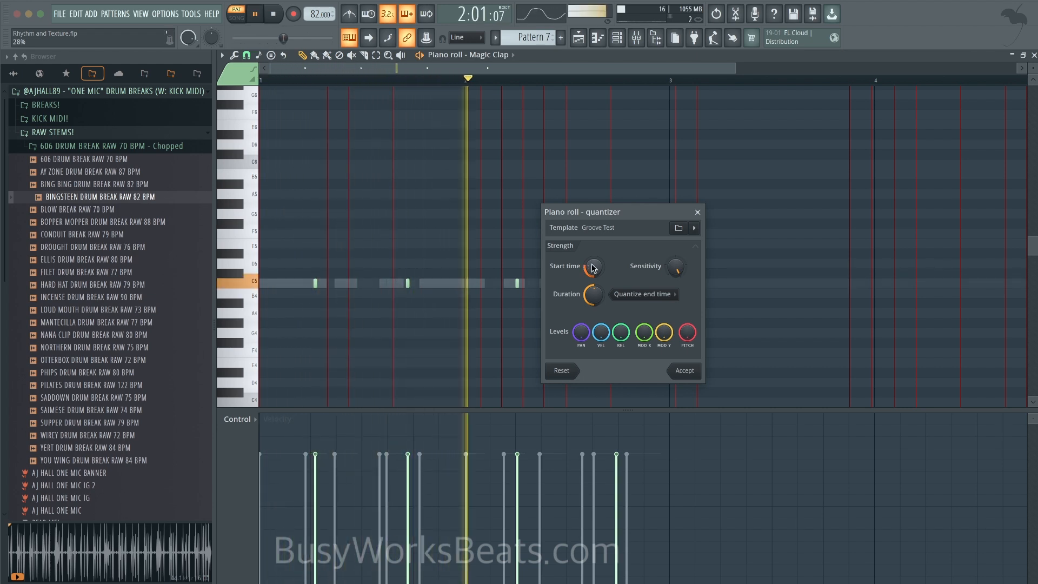
left_click_drag(597, 217, 754, 126)
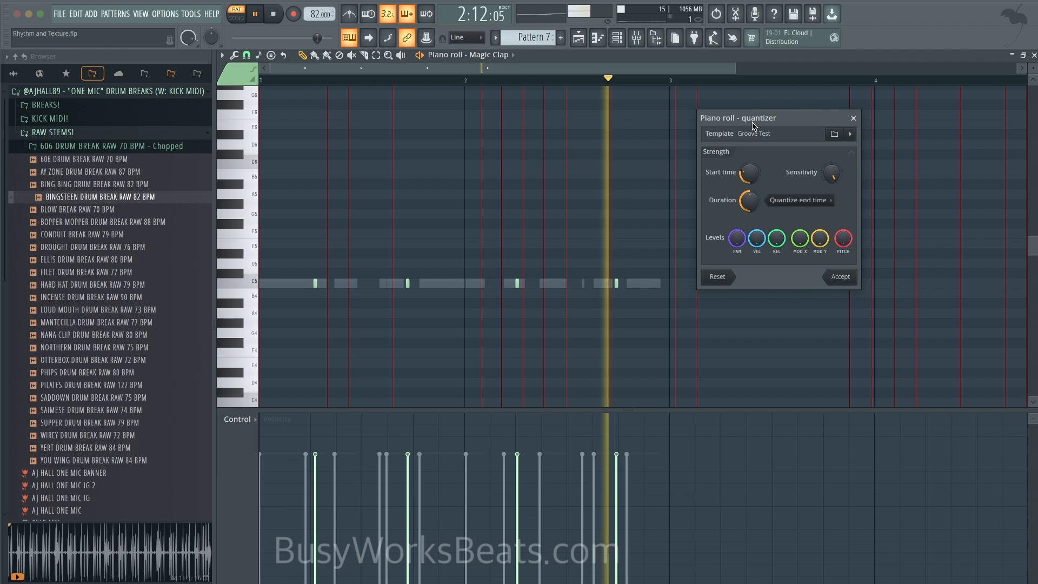
left_click(835, 275)
- Listen to the grooved kick and clap pattern alongside the channel rack, and bring the playlist arrangement into full view
key("F7")
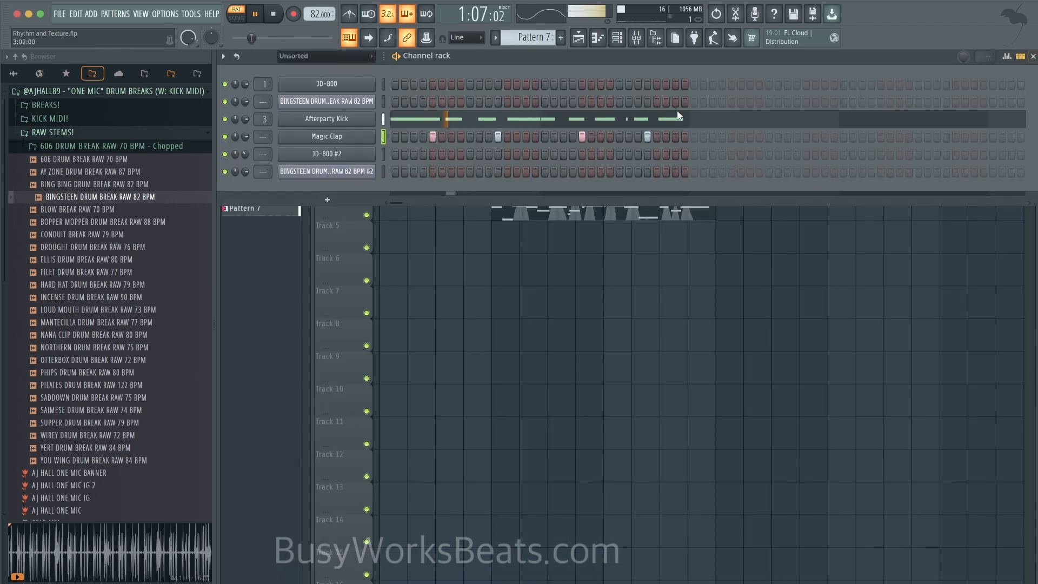
key("space")
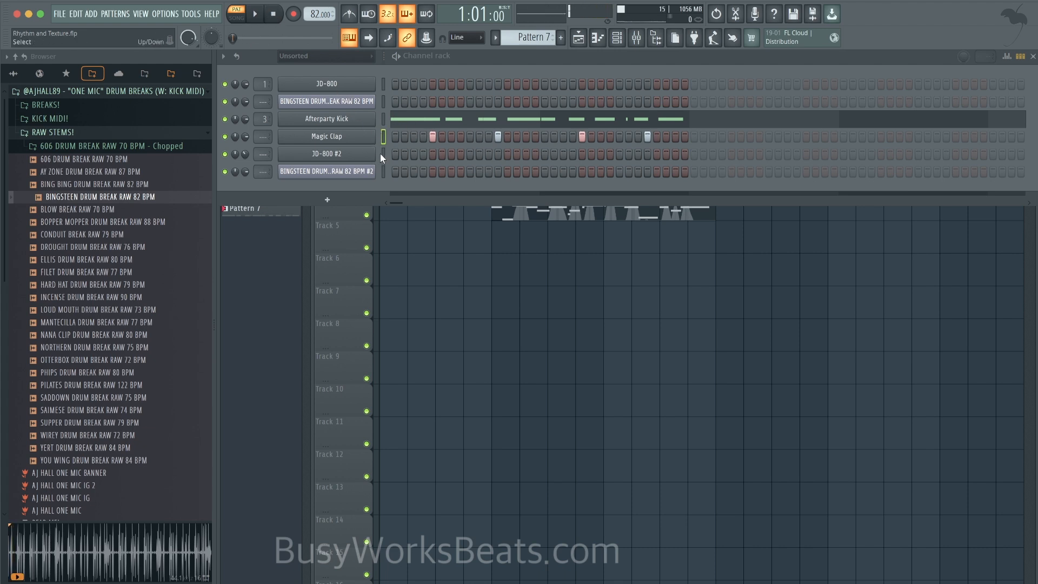
right_click(468, 295)
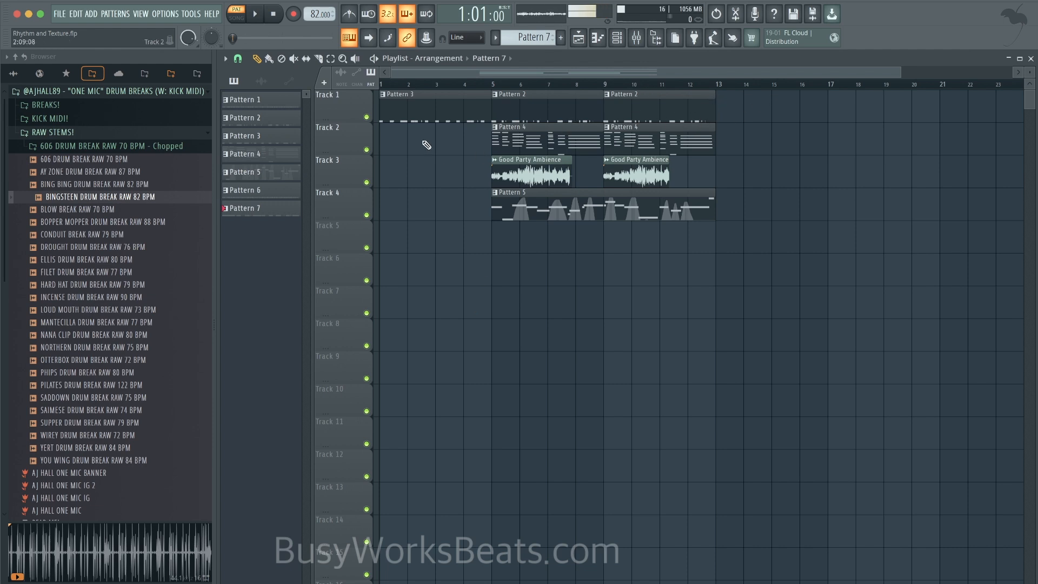
- Browse the Friends Sounds library and open the Kount folder
left_click(15, 74)
left_click(68, 262)
scroll(79, 327, "down", 15)
scroll(85, 328, "down", 5)
scroll(86, 327, "up", 8)
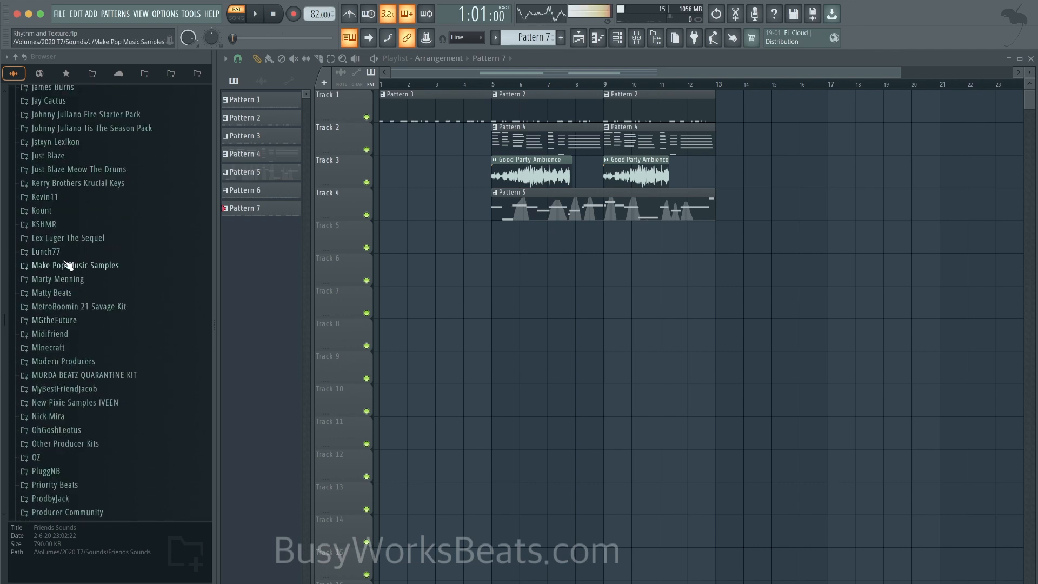
left_click(64, 211)
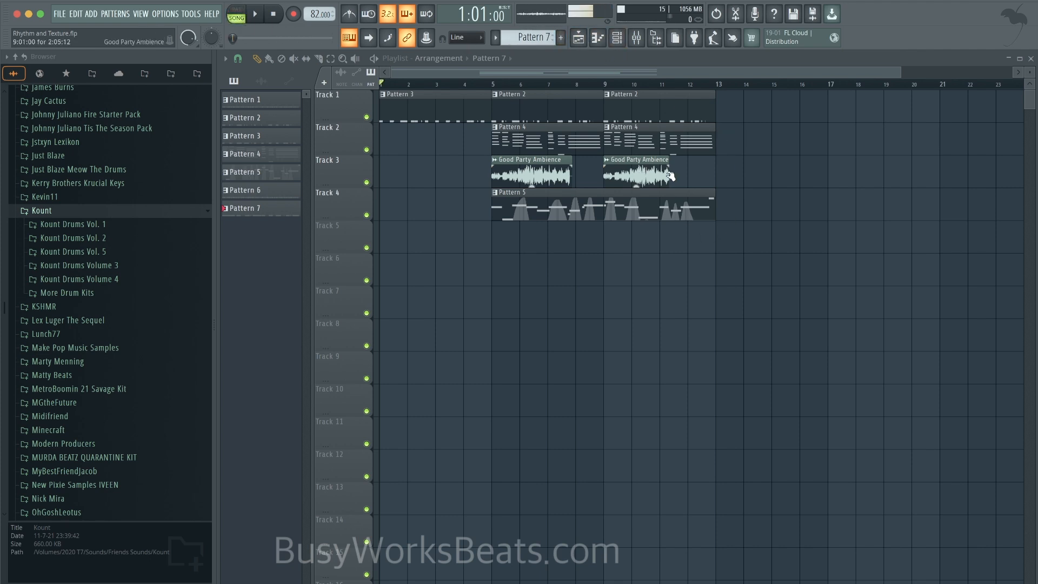
- Clear every clip from the playlist and lay four consecutive Pattern 7 clips on Track 1, filling bars 1 to 8
key("ctrl+a")
key("Delete")
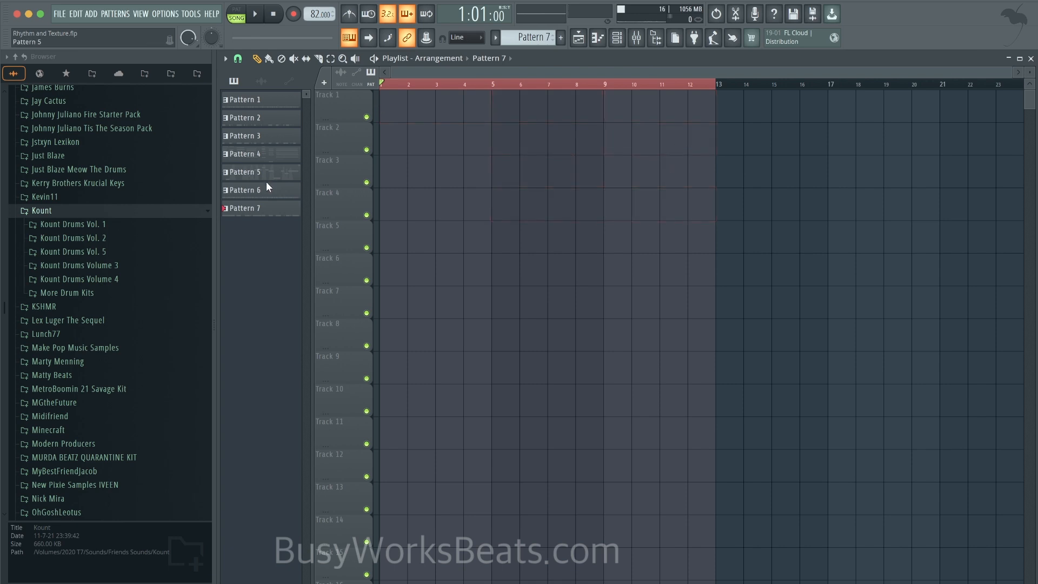
left_click_drag(382, 131, 385, 99)
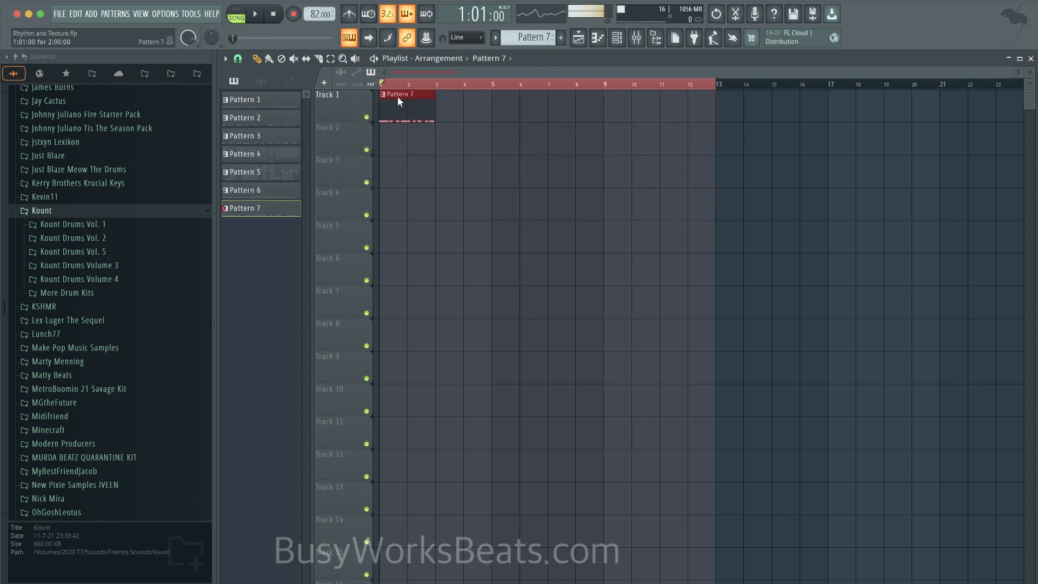
key("ctrl+a")
key("space")
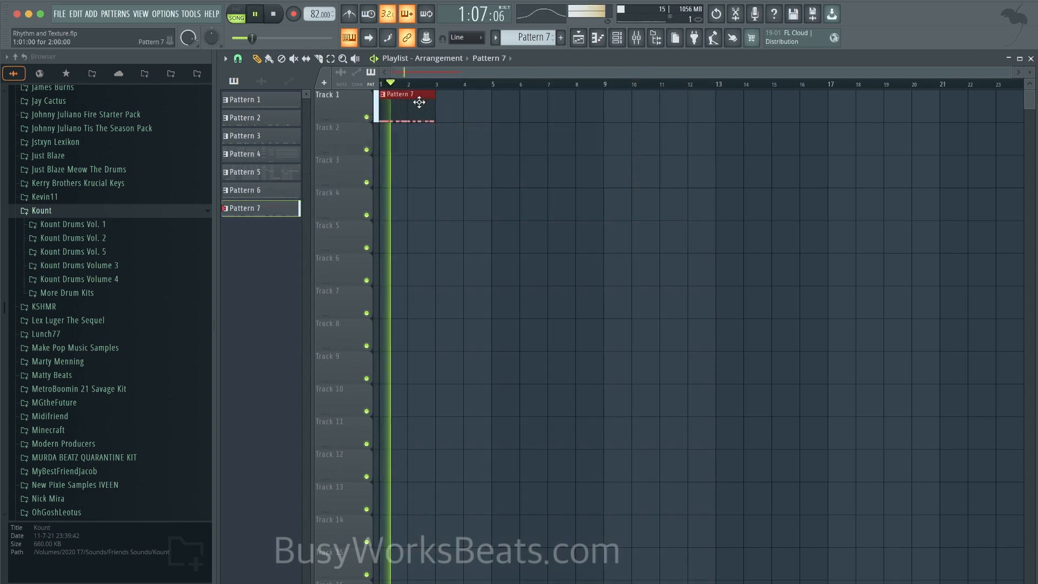
key("ctrl+b")
key("ctrl+b")
key("space")
key("ctrl+b")
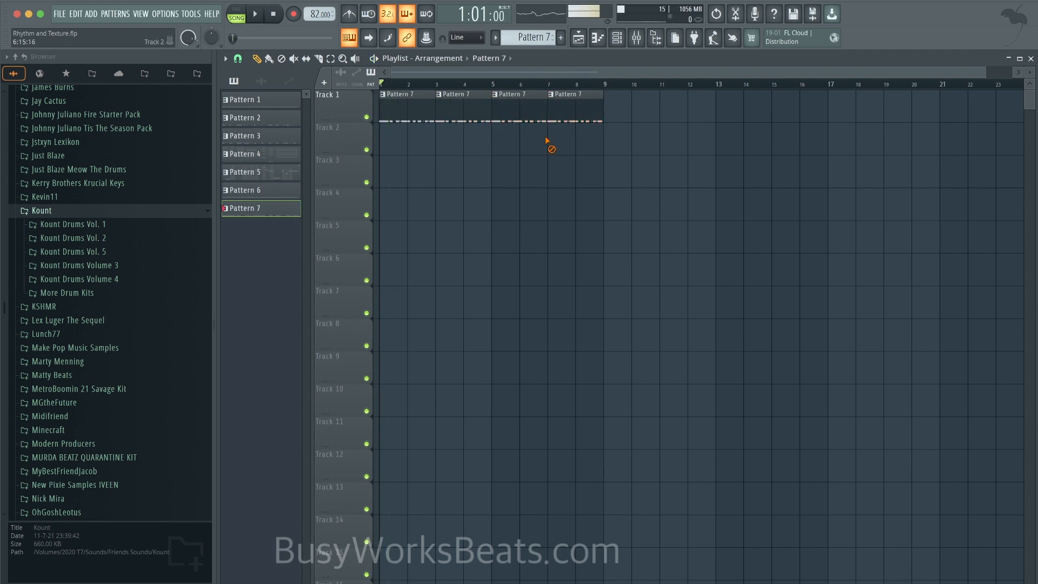
- Open the Misc_Textures folder of Kount Drums Volume 3 and audition its texture samples
left_click(85, 265)
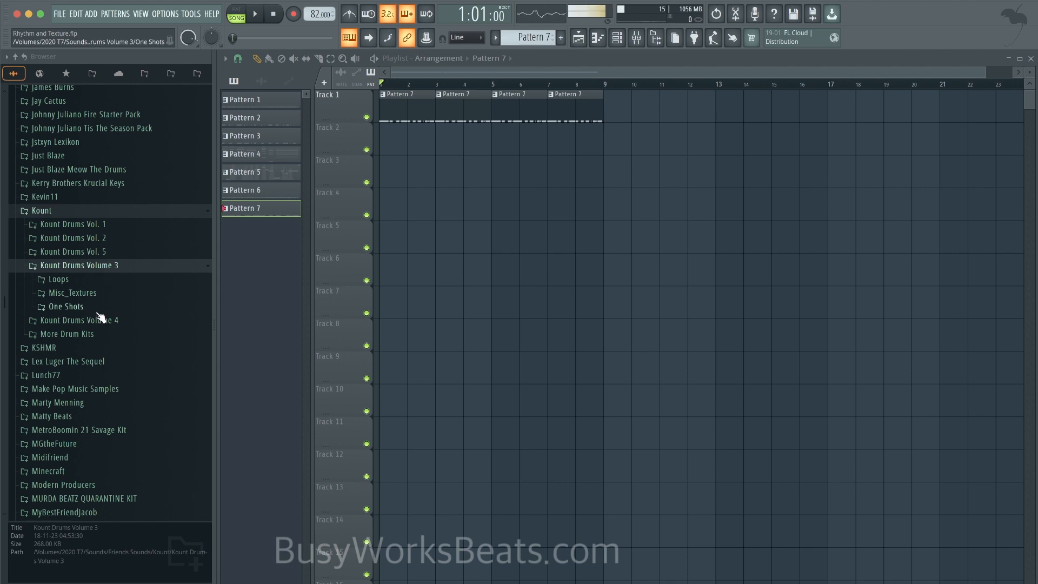
left_click(101, 294)
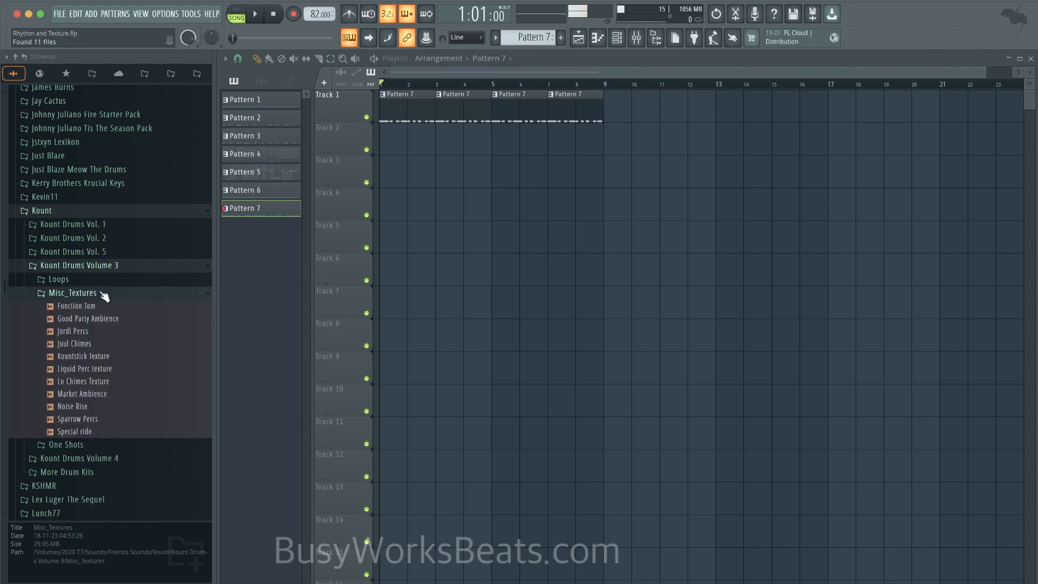
left_click(100, 308)
left_click(102, 319)
left_click(101, 332)
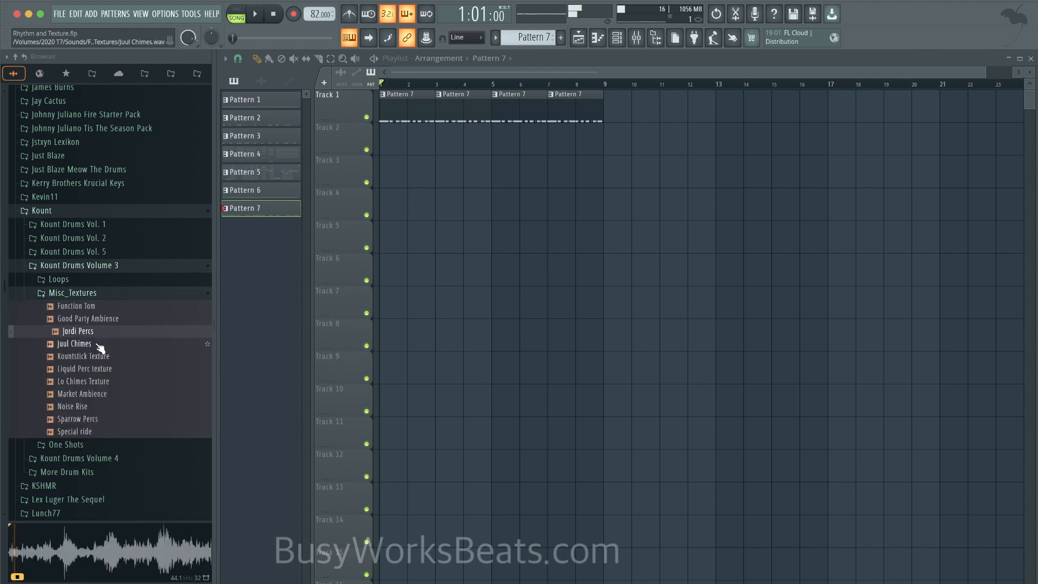
left_click(99, 345)
left_click(102, 357)
- Place Juul Chimes on Track 2 at bars 1 and 5, and trim the tail where Pattern 7 ends at bar 9
left_click_drag(101, 359, 335, 193)
left_click_drag(380, 143, 531, 144)
key("space")
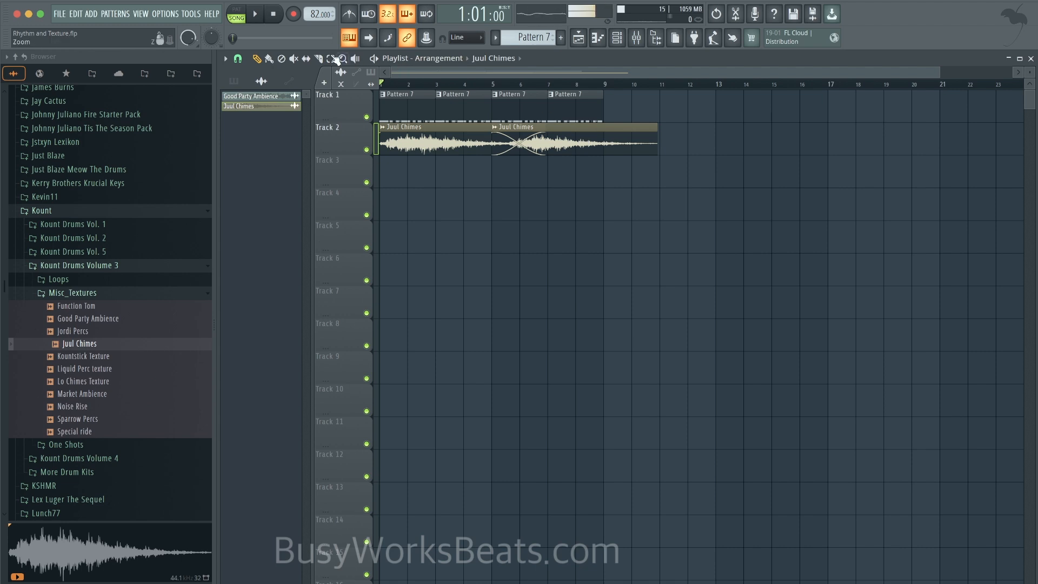
right_click(630, 142)
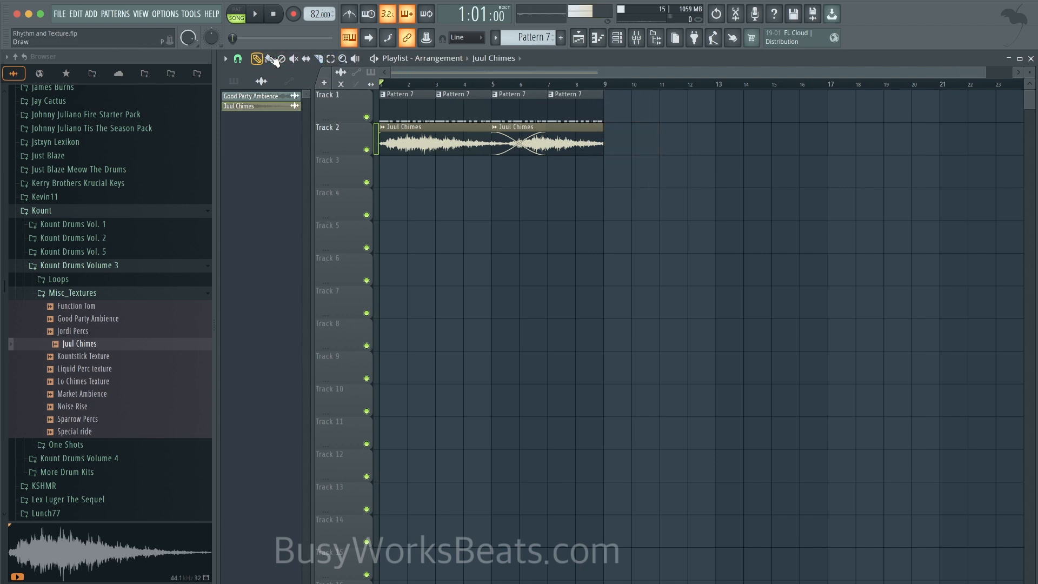
- Route the Juul Chimes audio clip to its own mixer track, number 5
double_click(422, 141)
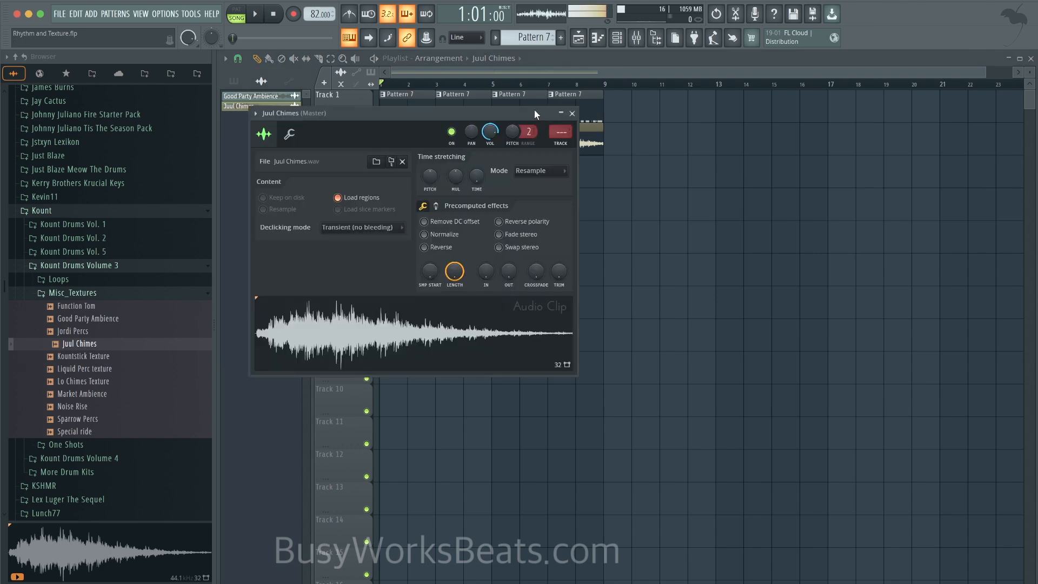
key("super+l")
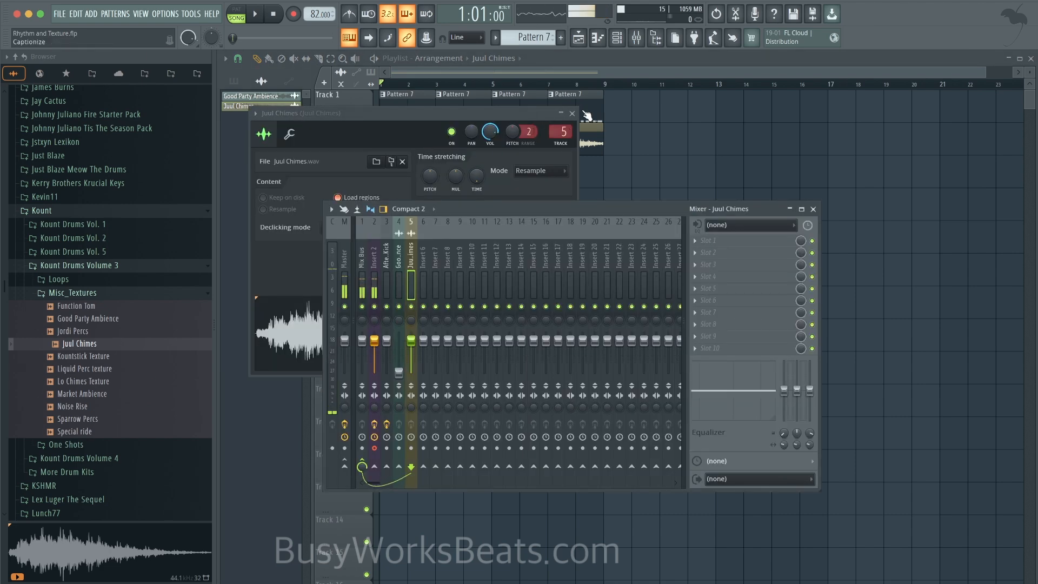
key("F12")
- Show all channels in the channel rack and bring up the Afterparty Kick's mixer track
left_click(621, 40)
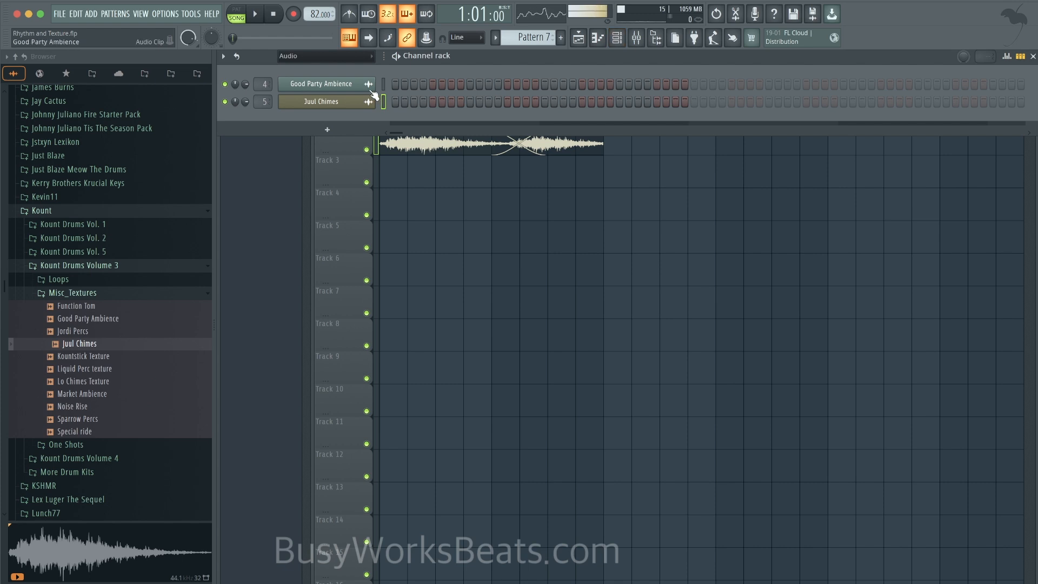
left_click(349, 60)
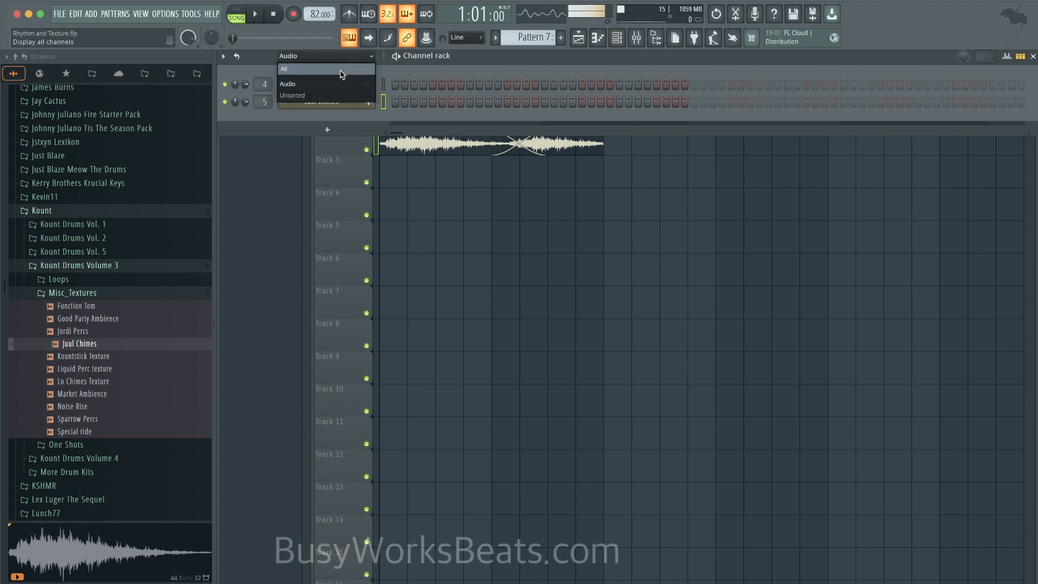
left_click(341, 70)
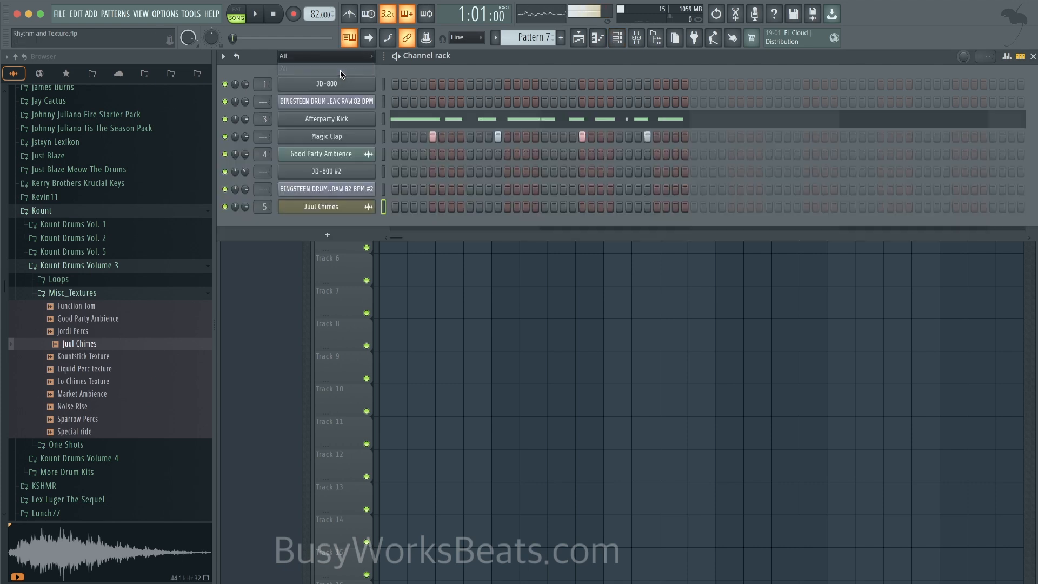
left_click(373, 119)
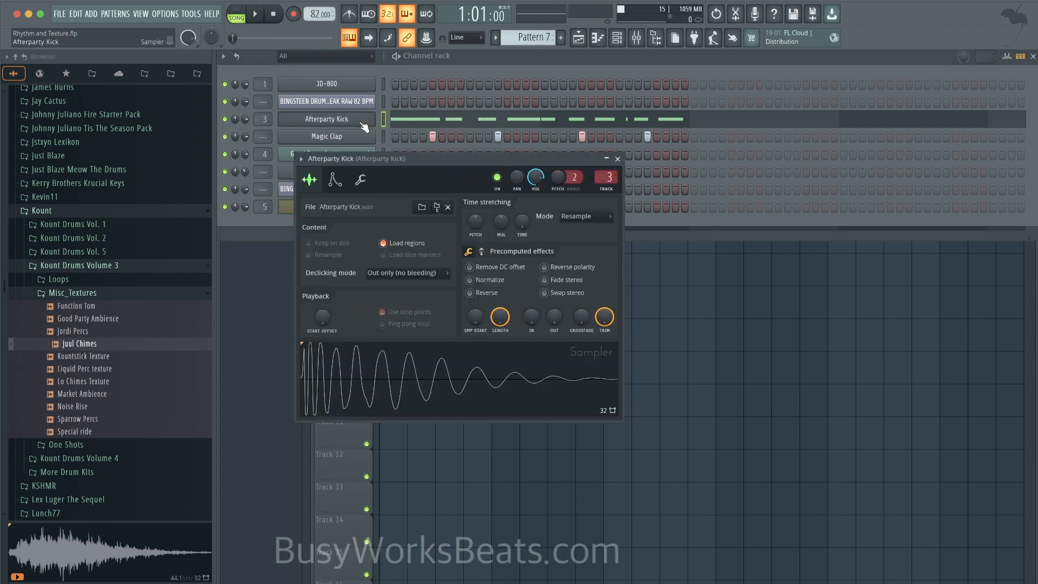
left_click(643, 43)
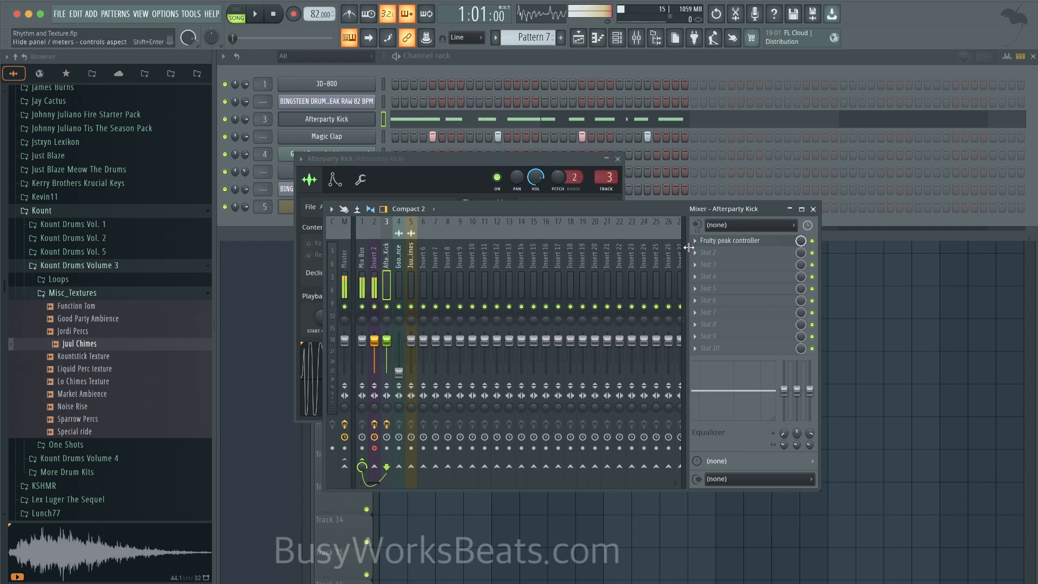
- Load Fruity Peak Controller on the Afterparty Kick's mixer track and close its window
left_click(739, 241)
left_click(695, 253)
mouse_move(709, 264)
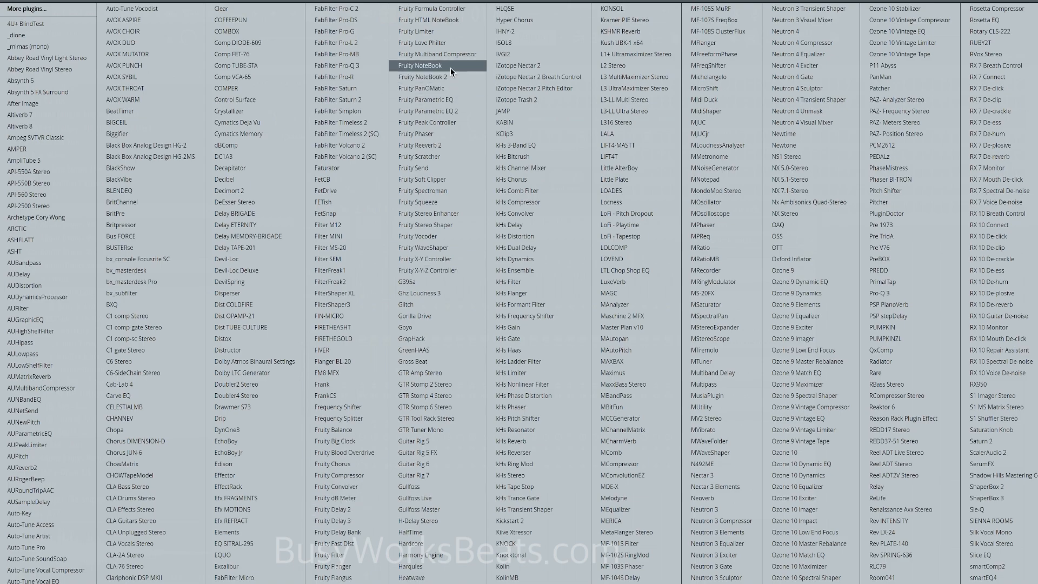
left_click(446, 122)
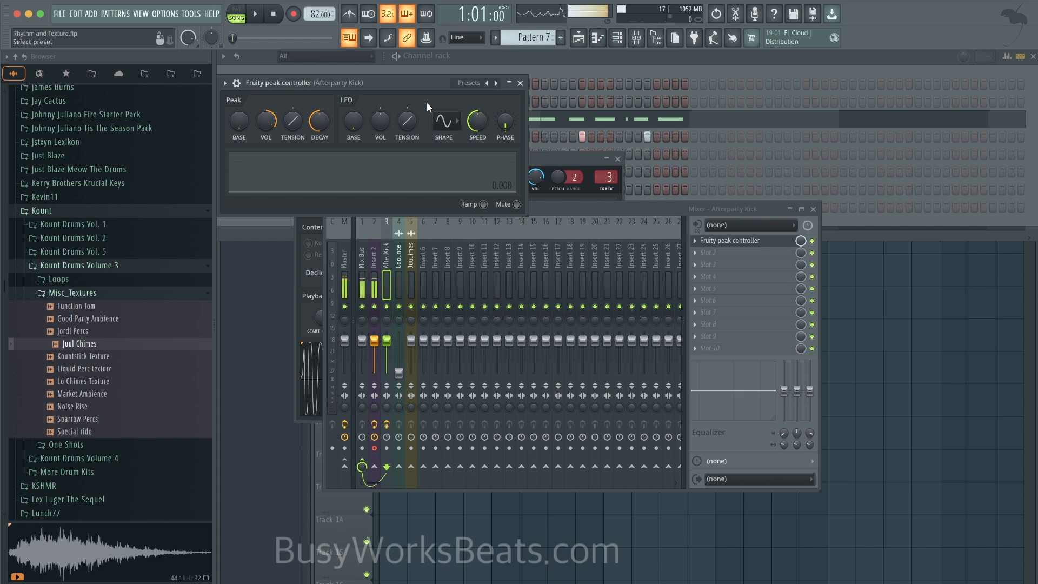
left_click(520, 83)
- Lower the Juul Chimes mixer volume to 0% after auditioning it against the drums
left_click(404, 265)
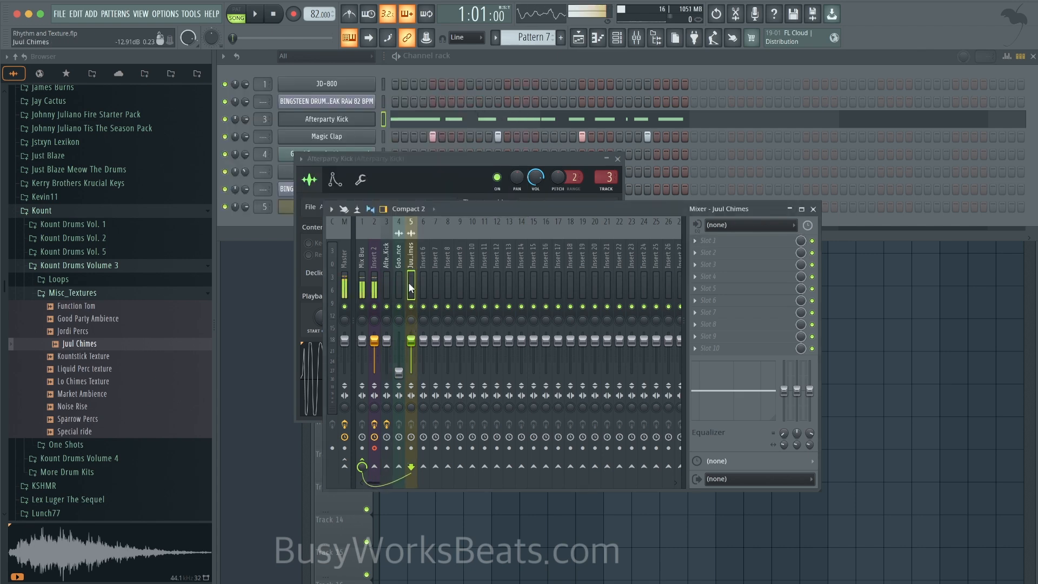
key("space")
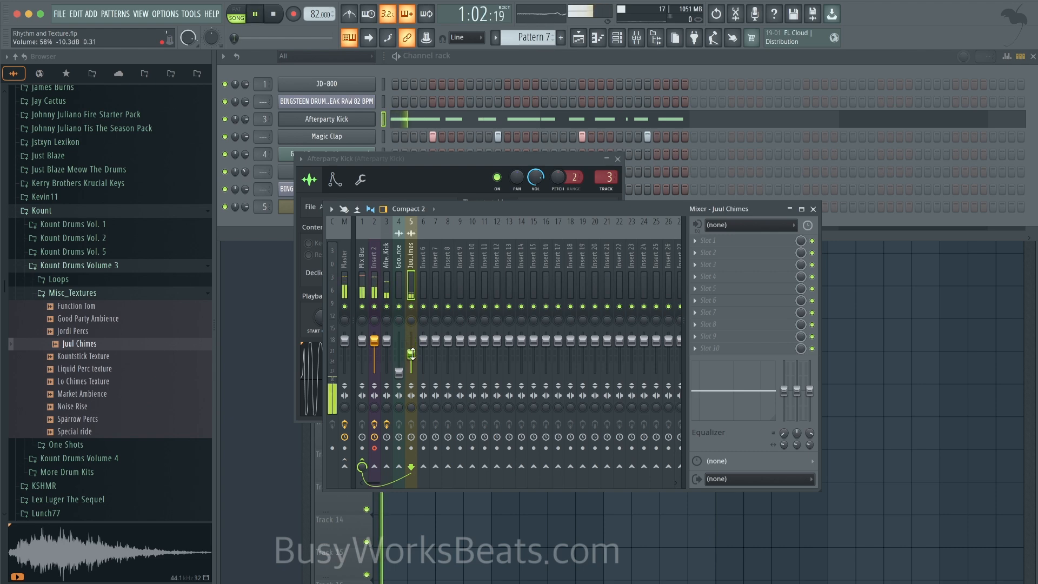
key("space")
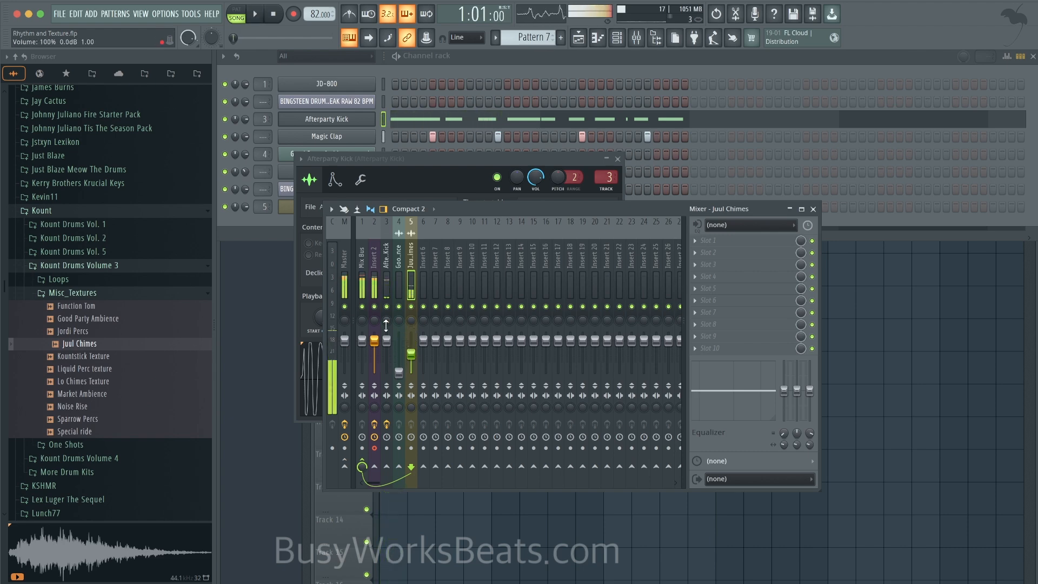
key("space")
key("space")
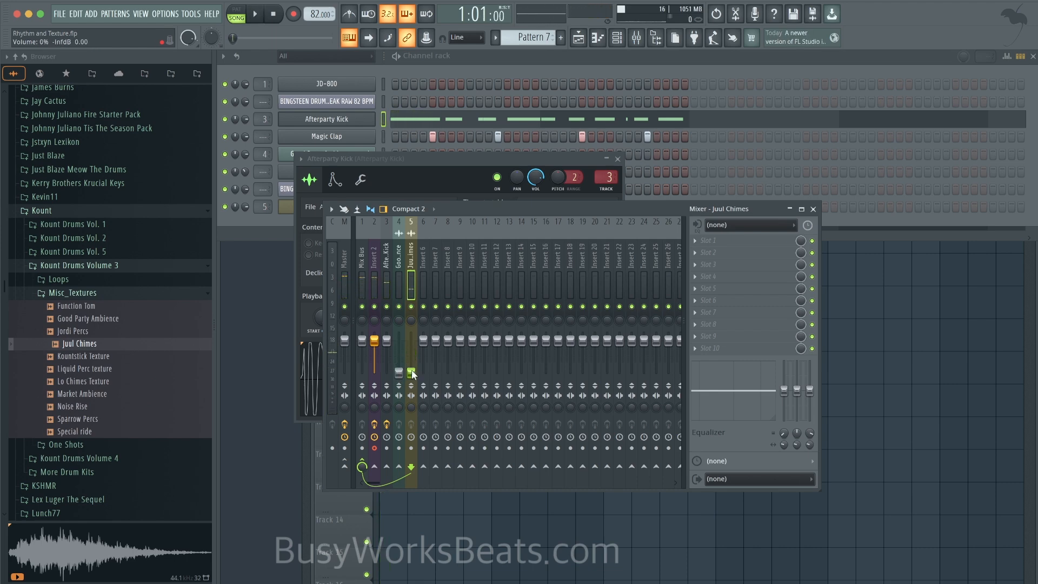
- Link the Juul Chimes mixer volume to the internal controller Peak ctrl - Peak with the default mapping
right_click(411, 371)
left_click(457, 487)
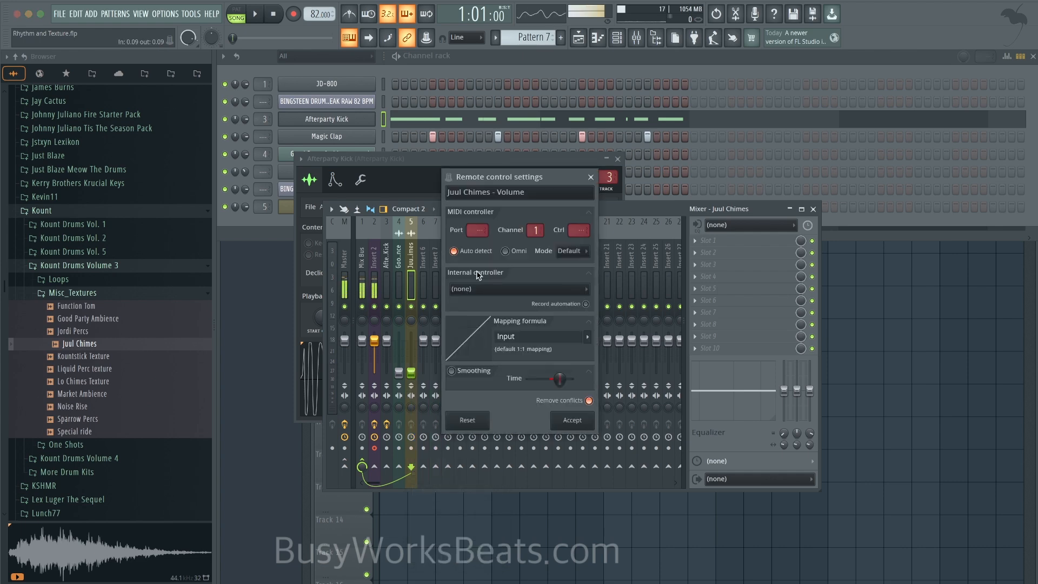
left_click(479, 290)
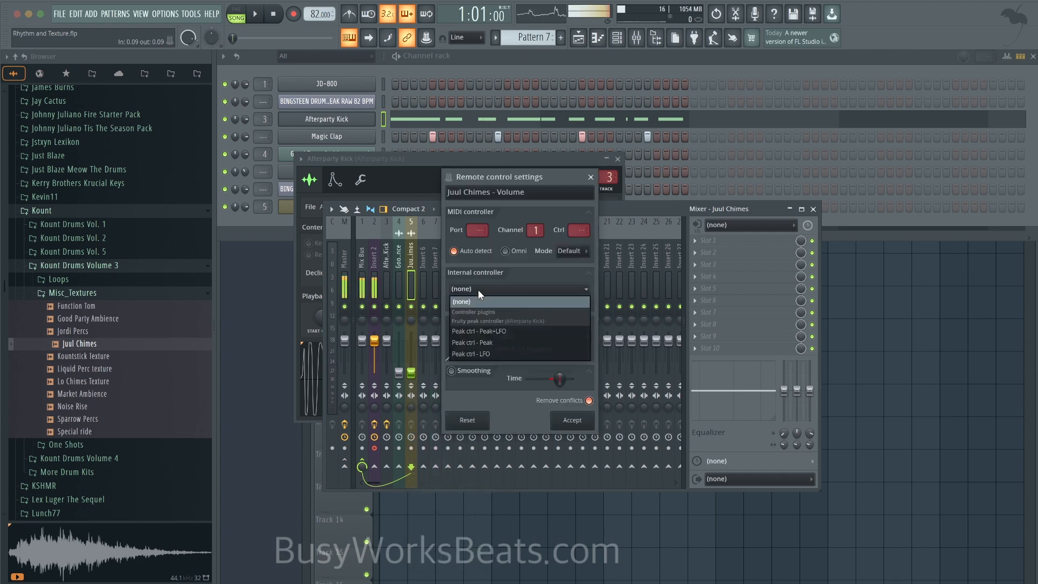
left_click(496, 342)
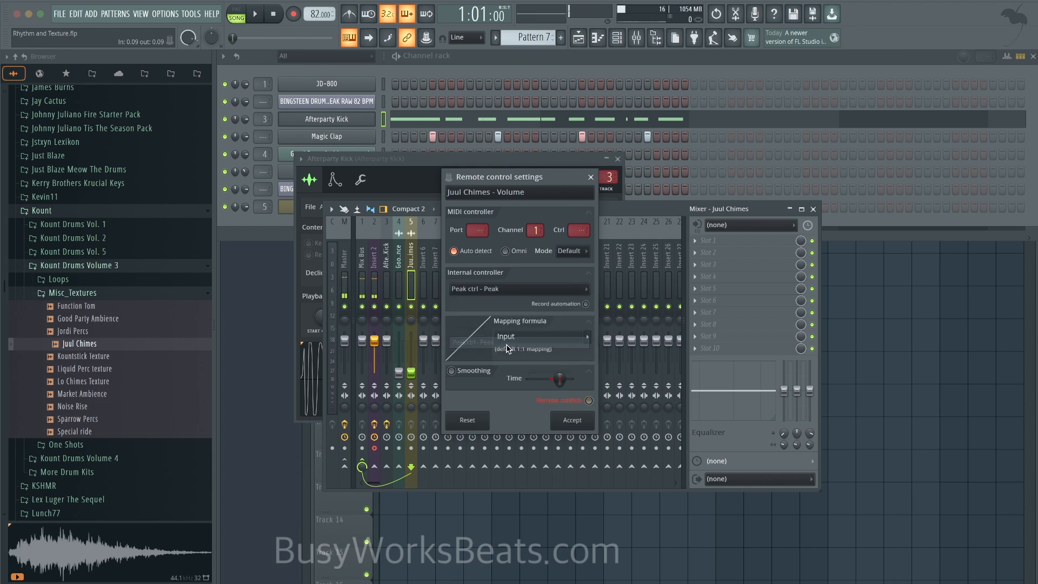
left_click(572, 420)
- Play the arrangement to hear the chimes' volume driven by the kick, and return to the uncluttered playlist
key("space")
key("space")
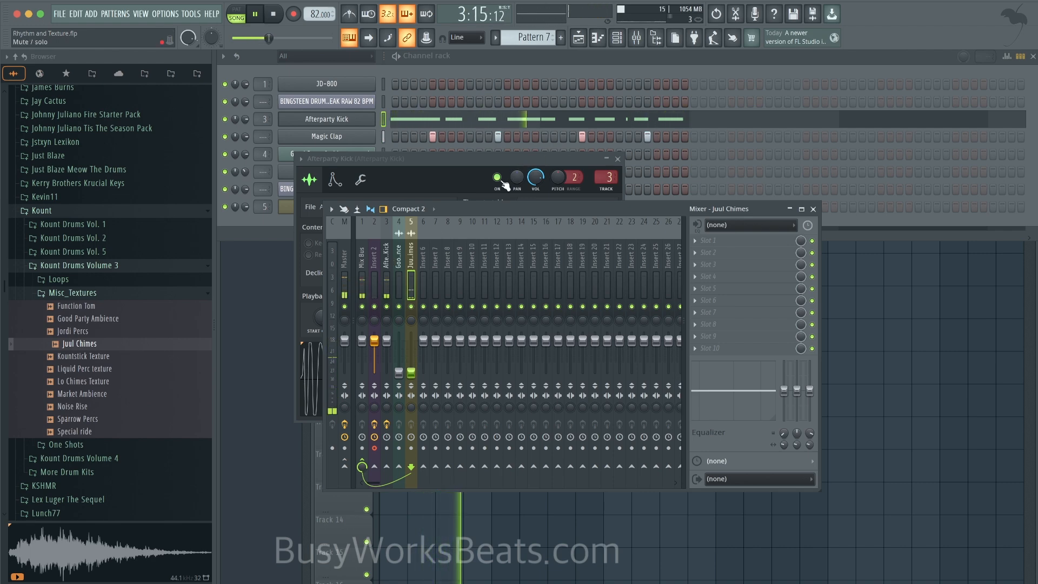
right_click(841, 276)
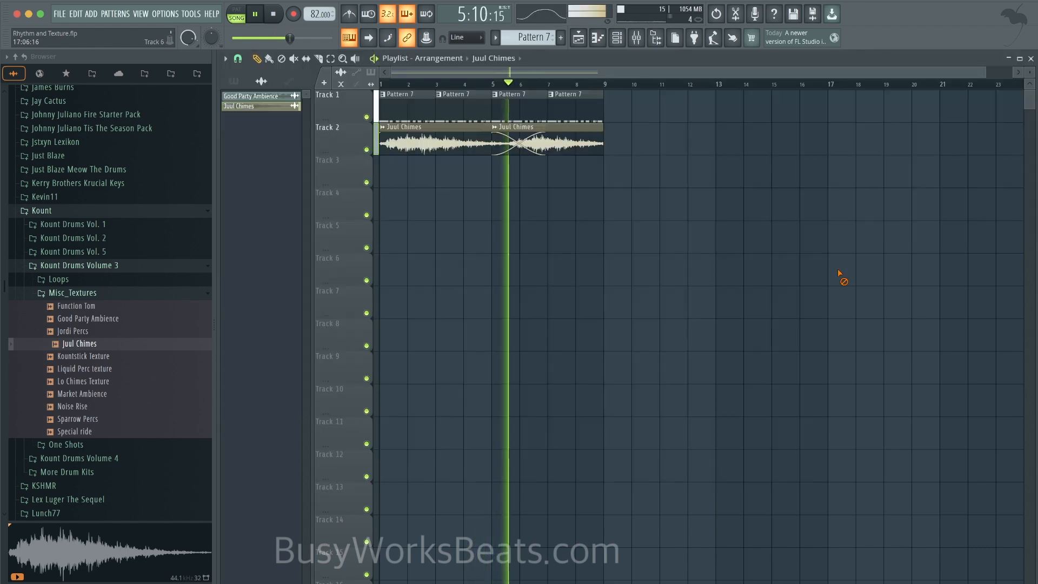
- Try out JD-800 notes over the playing arrangement, and switch to the empty Pattern 8
left_click(622, 43)
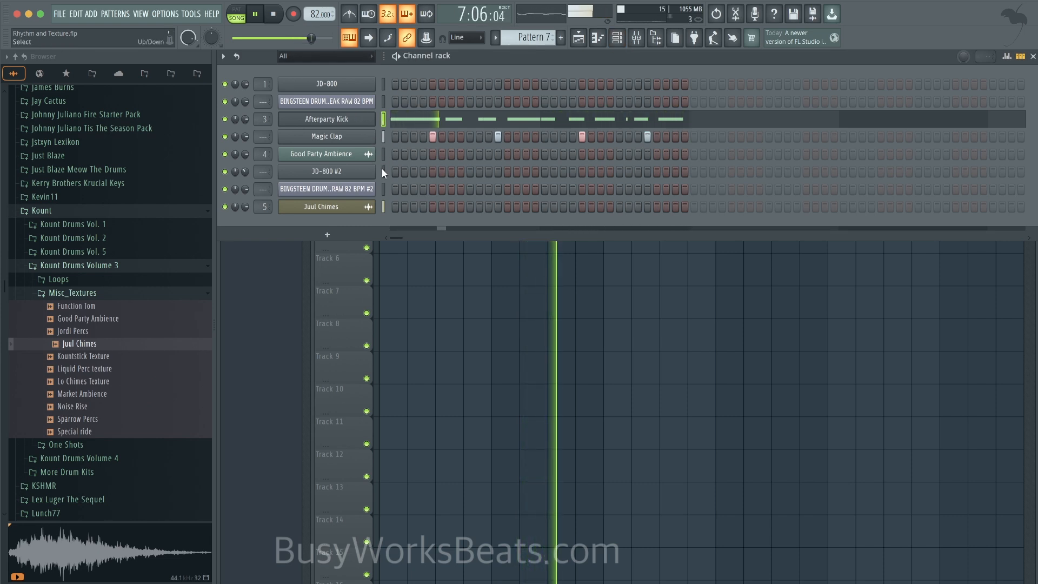
left_click(383, 85)
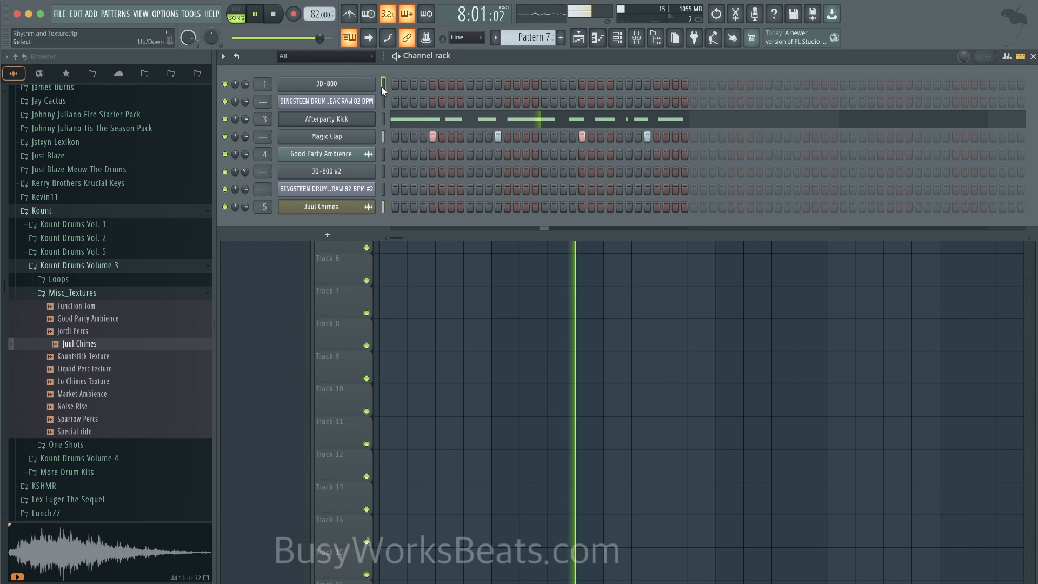
key("space")
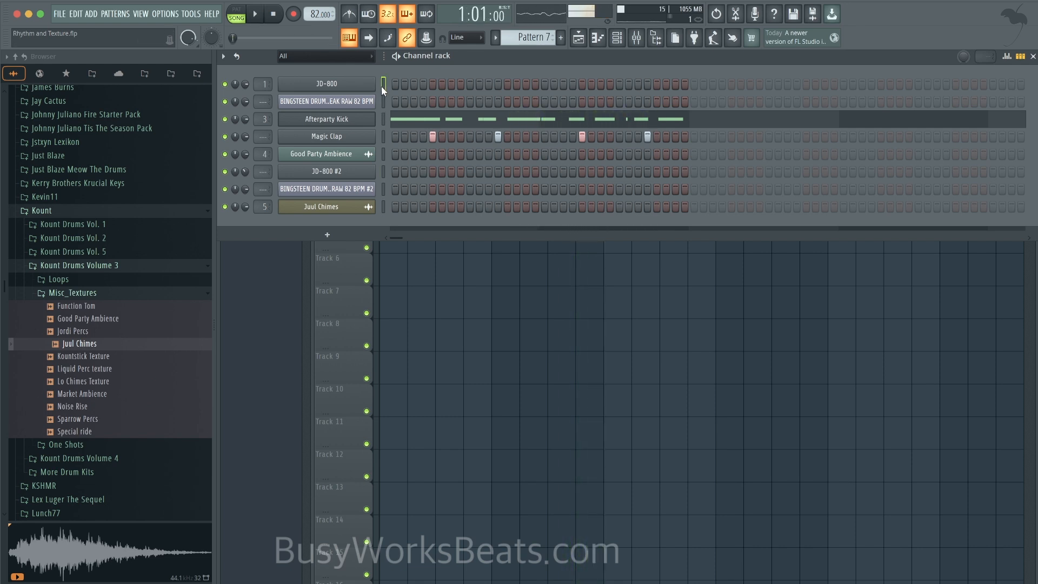
key("space")
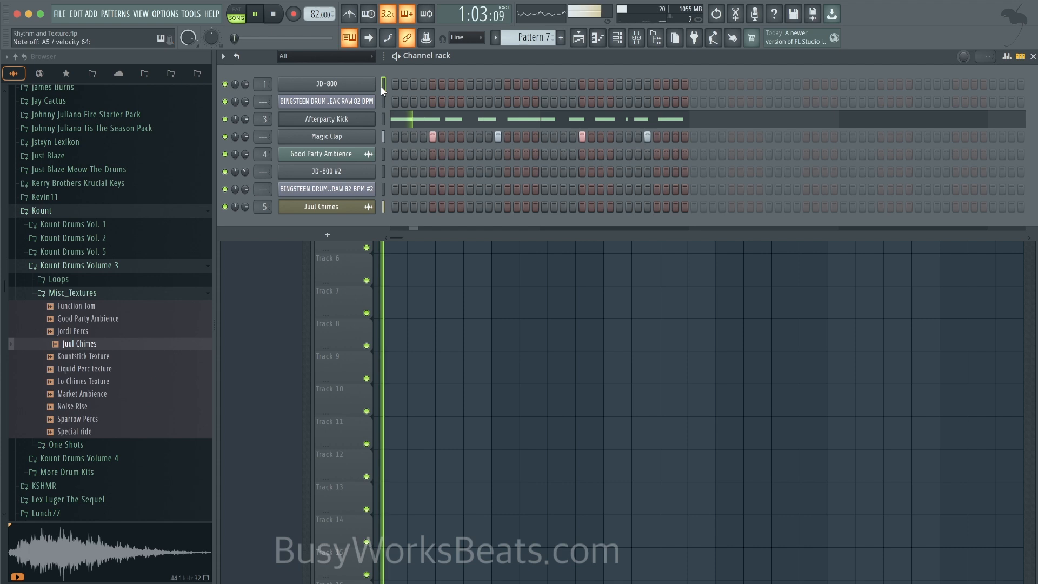
key("space")
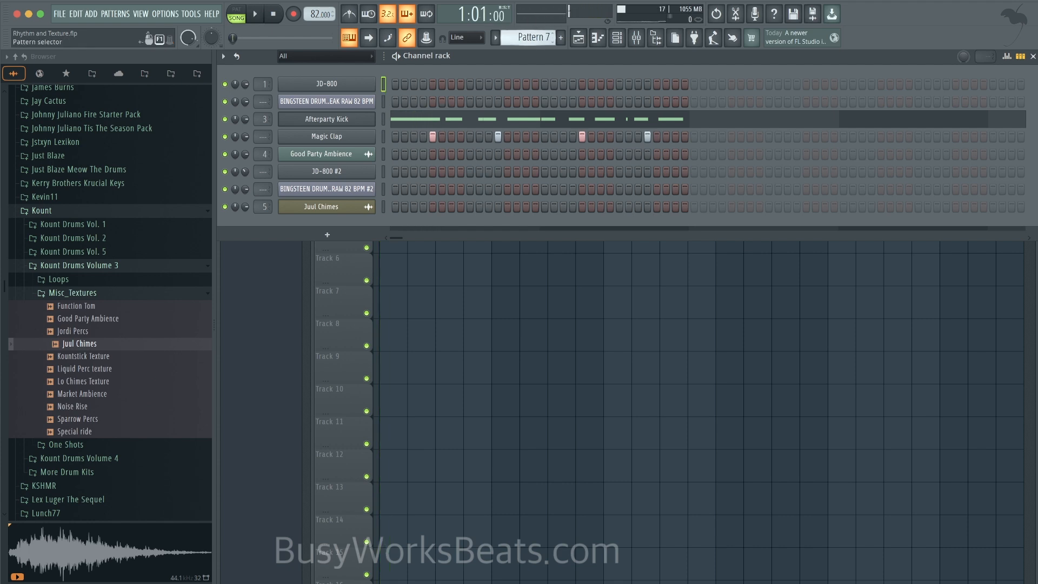
left_click(560, 37)
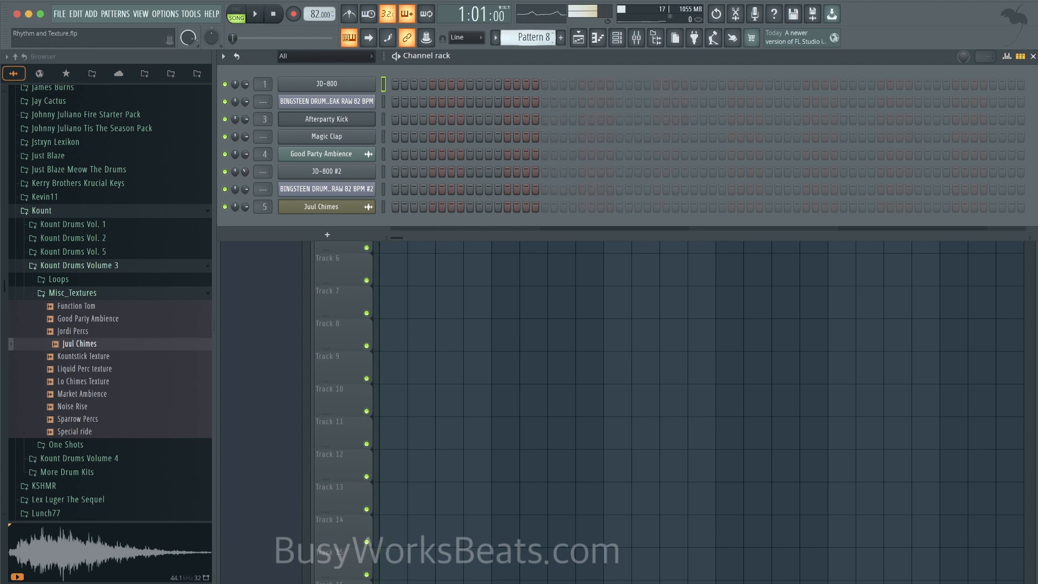
- Enter Afterparty Kick hits on steps 1, 4, 7, 9, 12 and 15 of Pattern 8
left_click(395, 119)
left_click(423, 119)
left_click(451, 119)
left_click(469, 119)
left_click(498, 119)
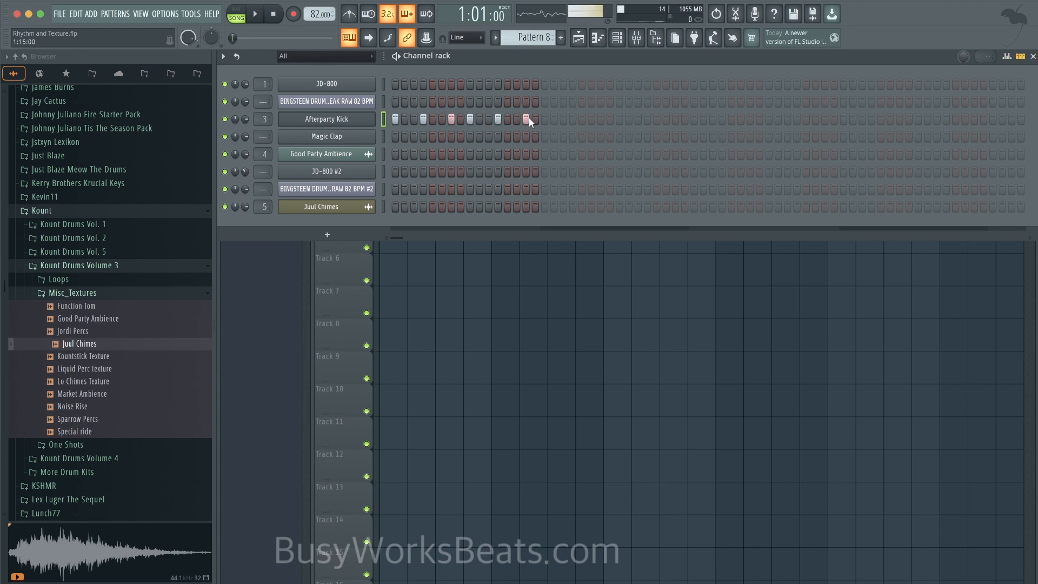
- Place Pattern 8 on Track 1 at bar 9, directly behind the Pattern 7 clips, and play from there
right_click(542, 380)
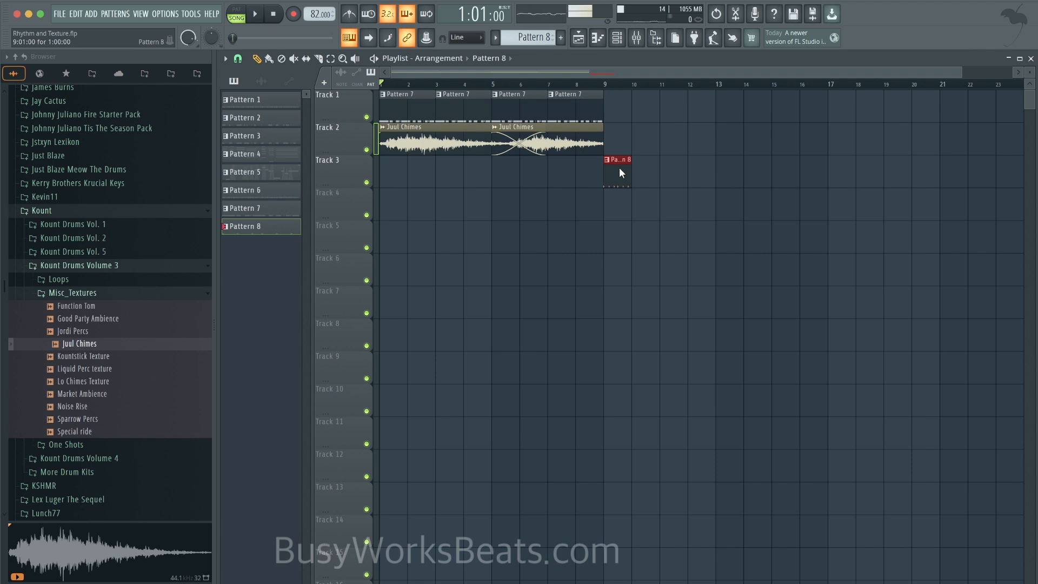
key("shift+Up")
key("shift+Up")
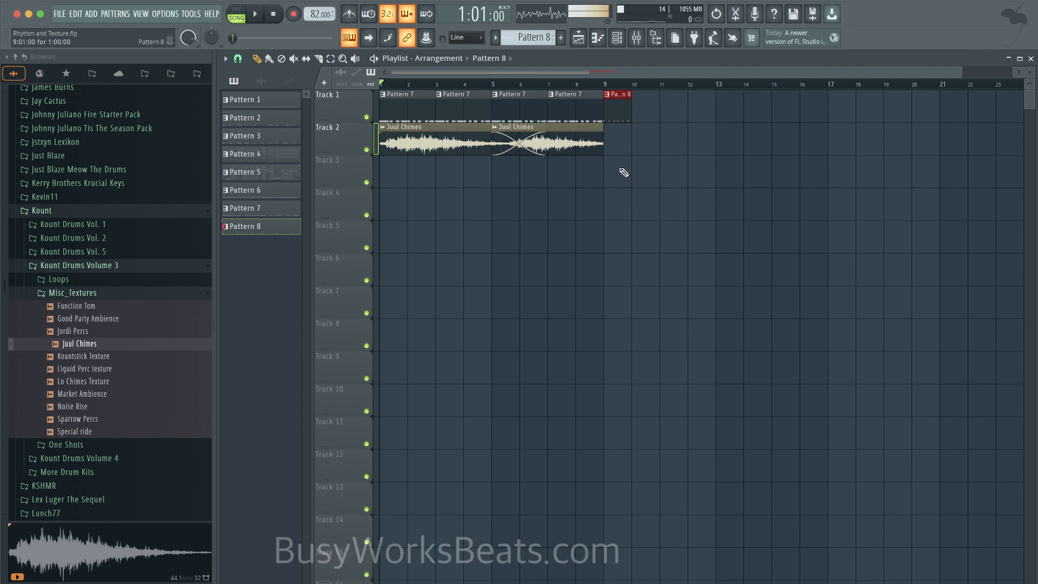
left_click(605, 85)
key("space")
left_click(617, 37)
key("space")
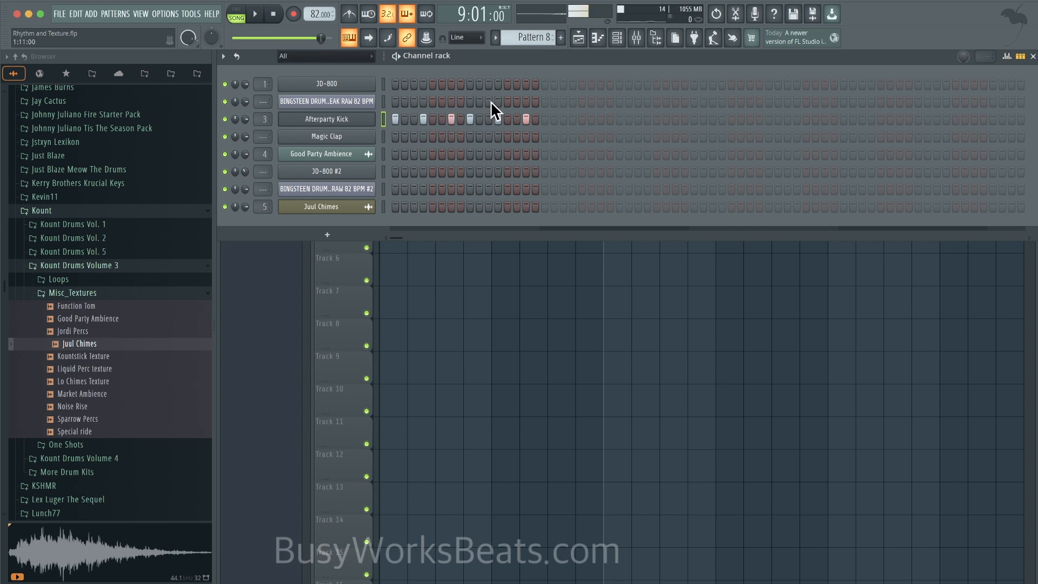
key("space")
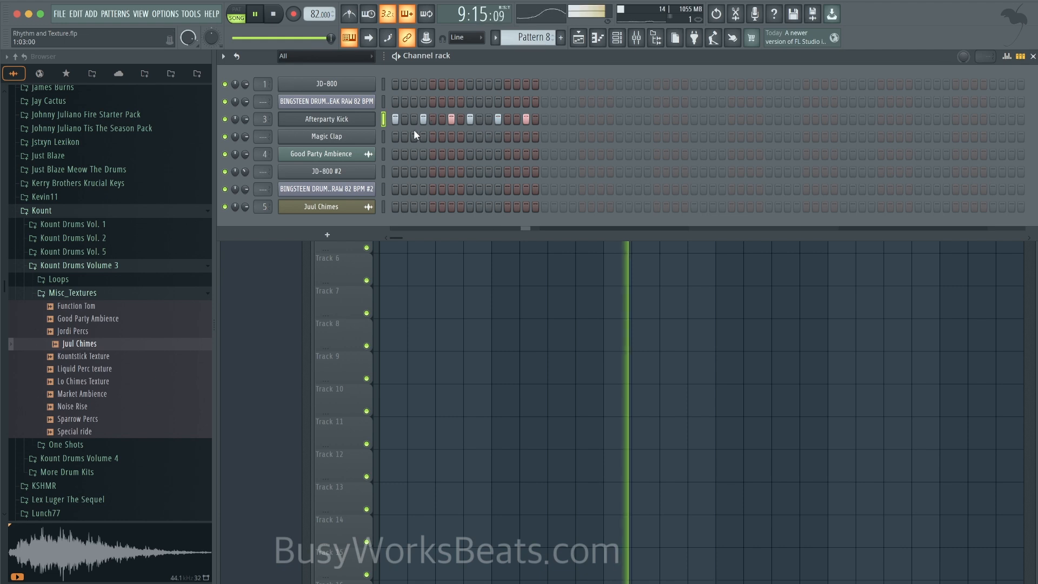
- Add Magic Clap hits on steps 5 and 13, and audition Pattern 8 alone in pattern mode
left_click(432, 136)
left_click(236, 14)
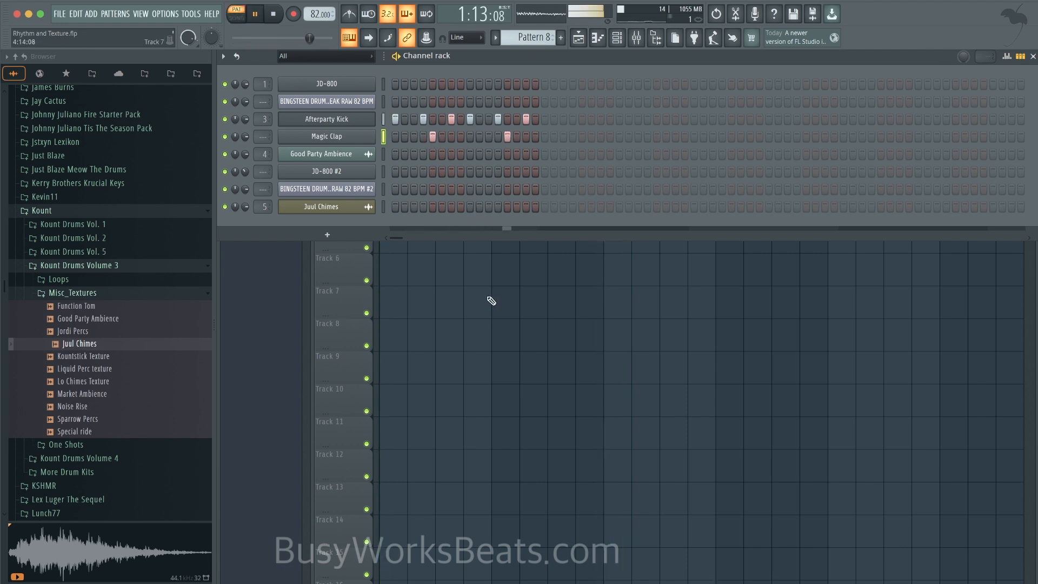
key("F6")
key("space")
- Place a Pattern 8 clip on Track 3 at bar 1 and delete the Pattern 7 clips from Track 1
left_click(413, 174)
left_click_drag(413, 174, 385, 172)
right_click(399, 112)
right_click(459, 112)
right_click(517, 112)
right_click(563, 110)
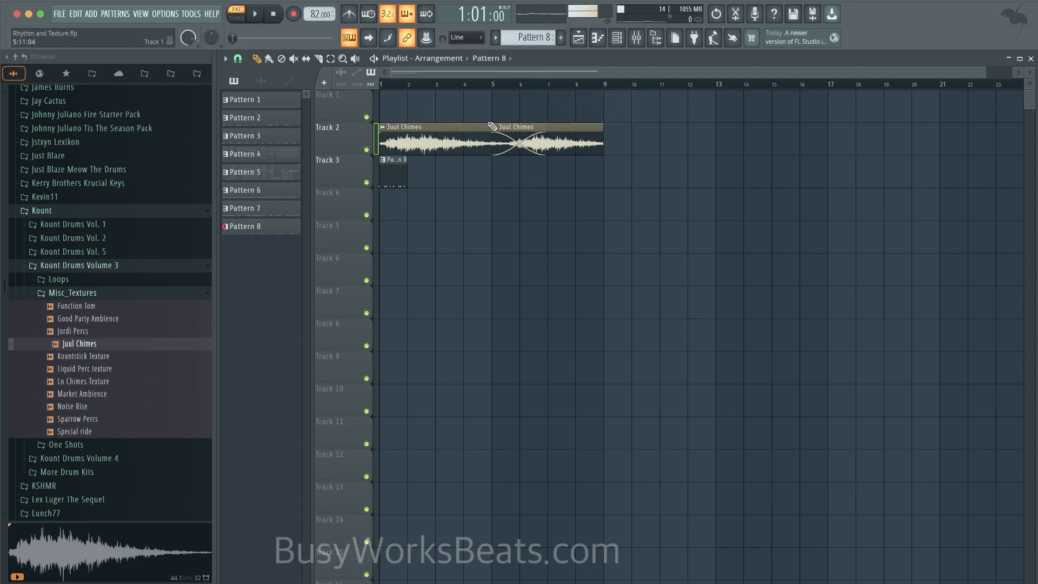
- Switch to song mode and duplicate the Pattern 8 clip along Track 3 to the end of the chimes at bar 9
left_click(240, 23)
key("space")
key("space")
key("space")
left_click_drag(446, 178, 400, 180)
key("super+b")
key("super+b")
key("super+b")
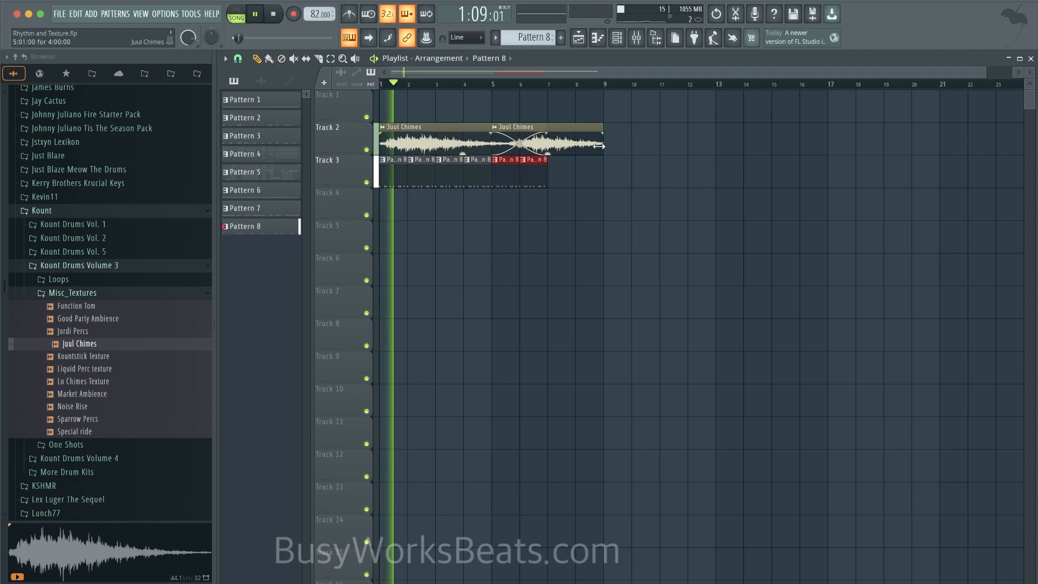
- Try the Afterparty Kick without its hits on steps 4 and 9 over the playing arrangement, and undo the removal
left_click(617, 38)
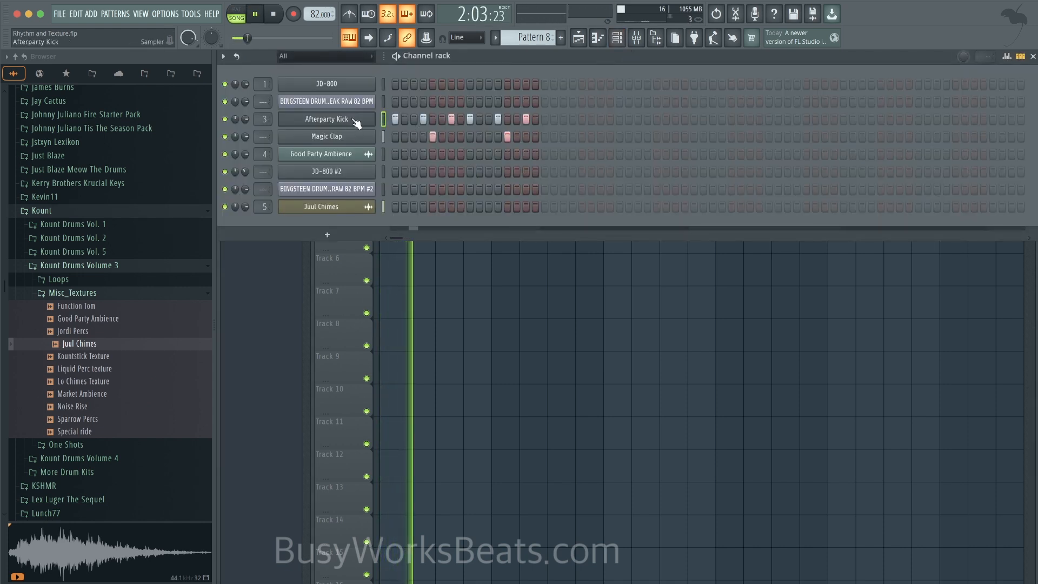
right_click(425, 119)
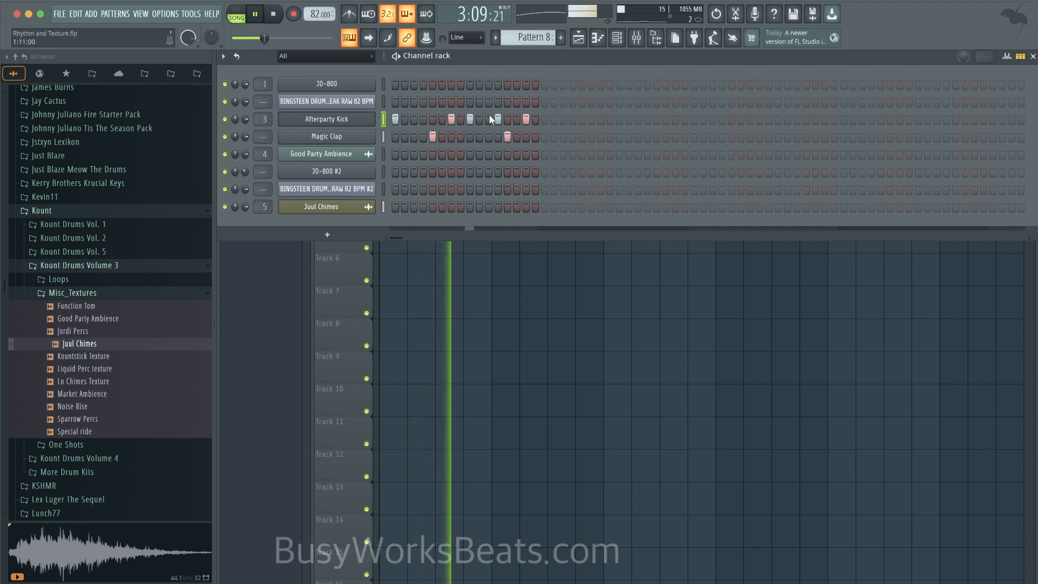
right_click(470, 119)
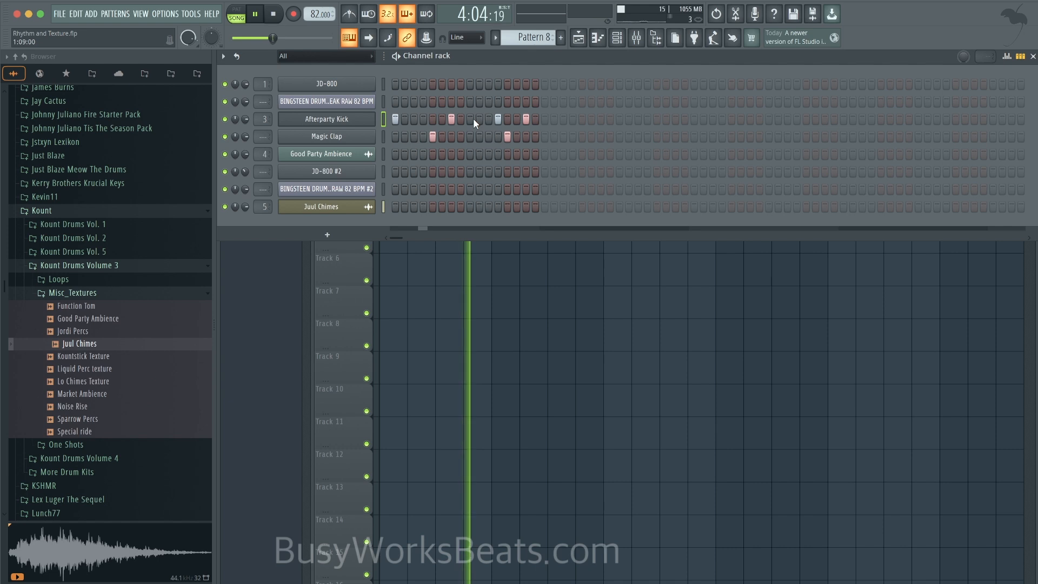
key("ctrl+z")
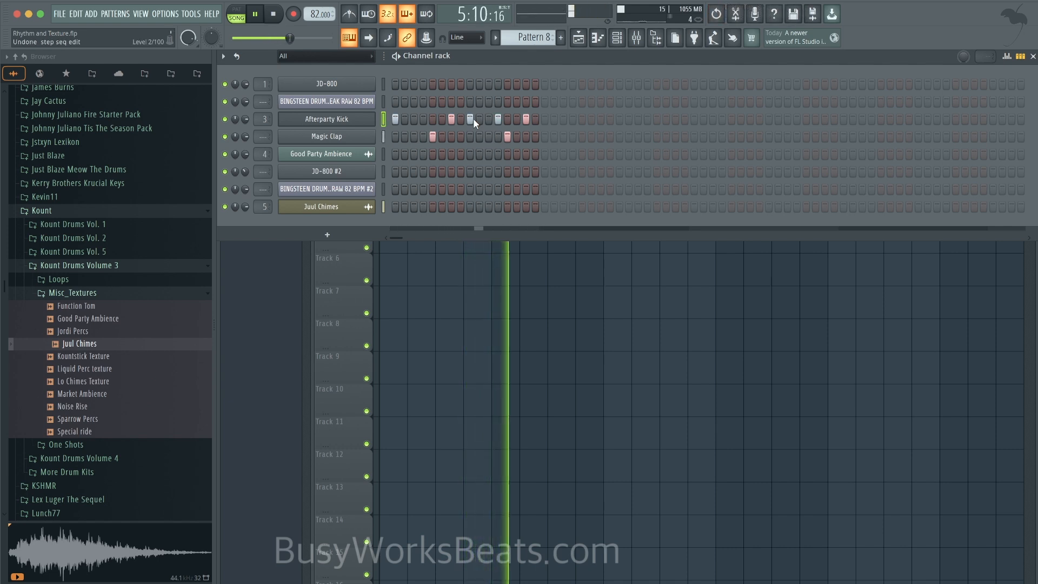
key("space")
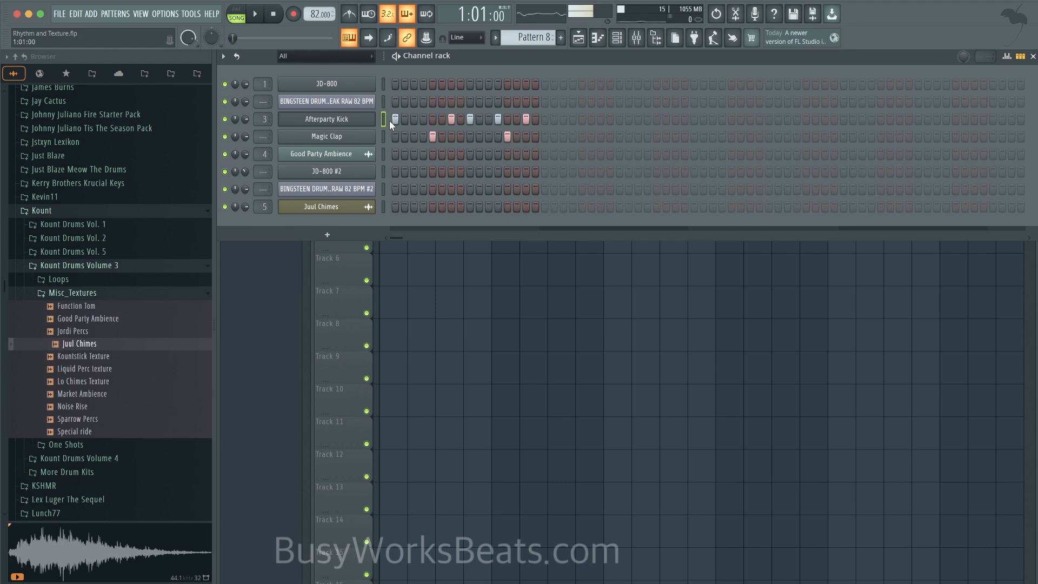
- Shift the Afterparty Kick hits one step later and listen to them against the clap in the arrangement
key("ctrl+shift+Right")
key("ctrl+shift+Left")
key("ctrl+shift+Right")
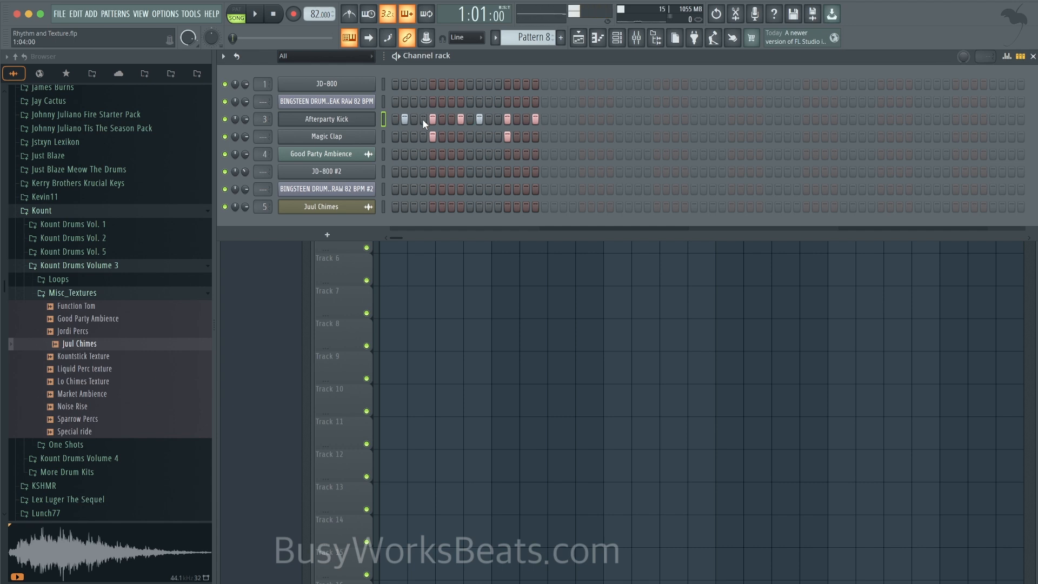
key("space")
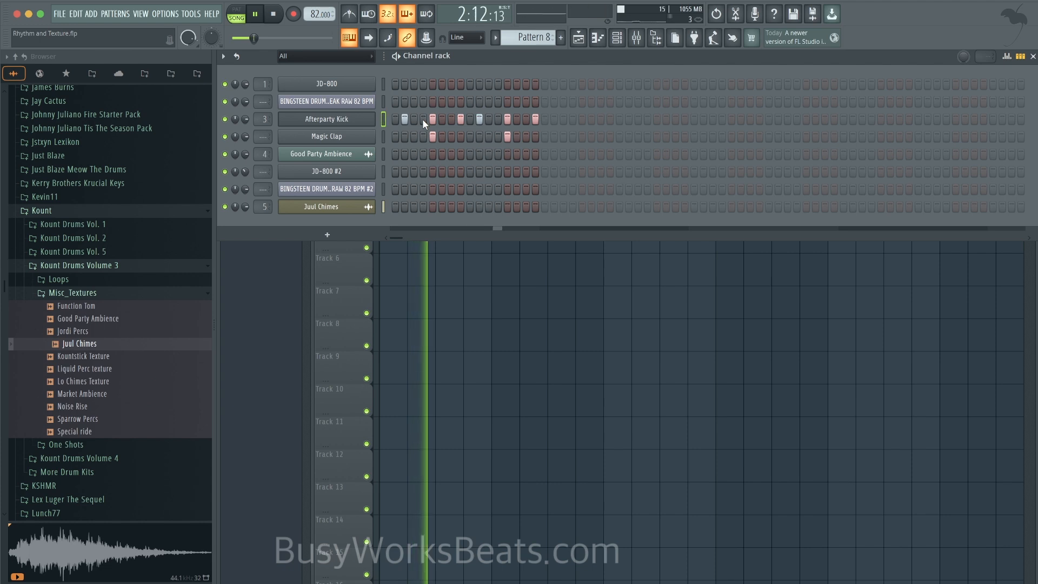
right_click(505, 283)
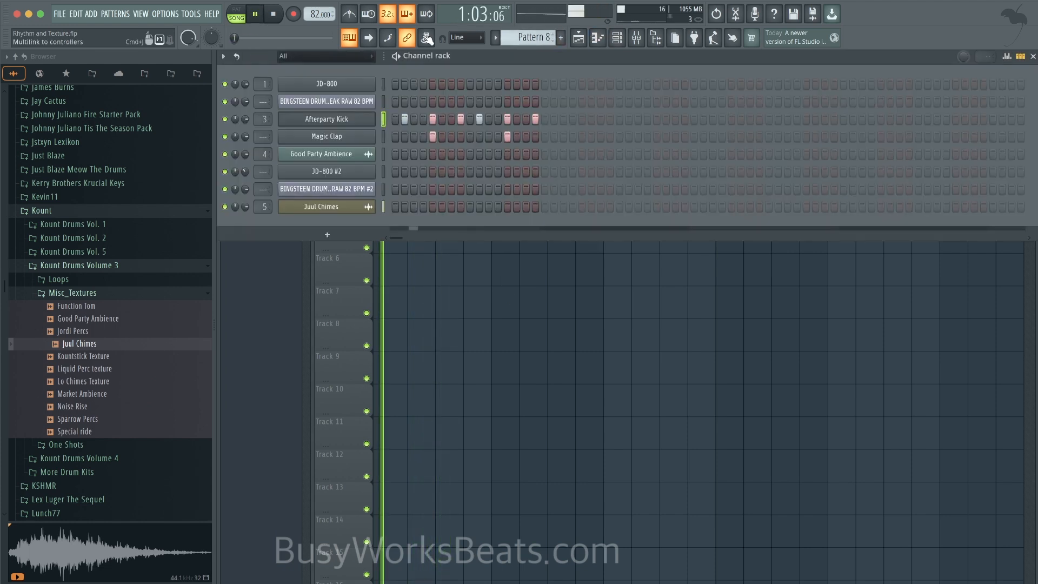
key("space")
key("space")
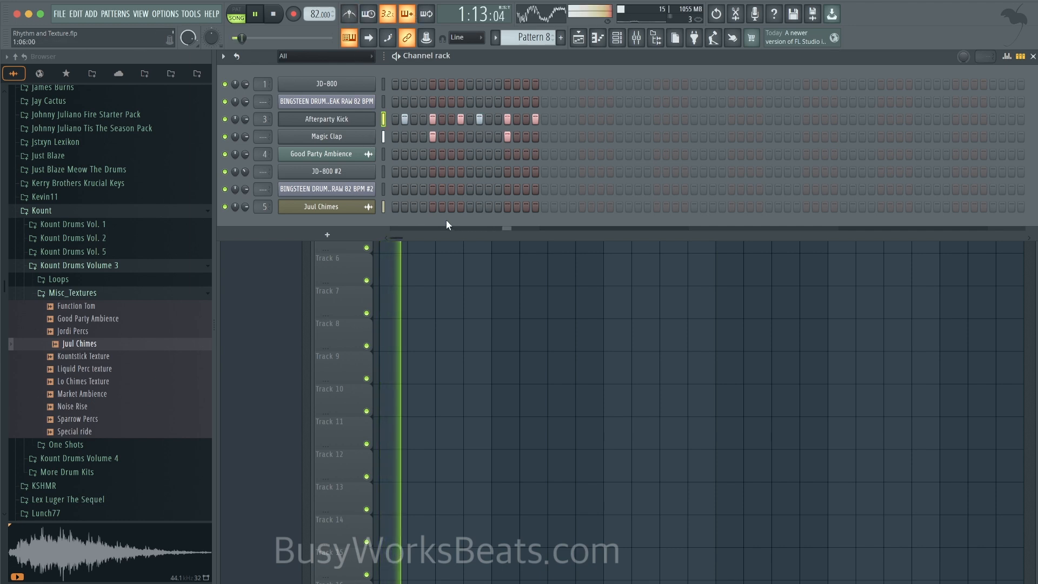
key("space")
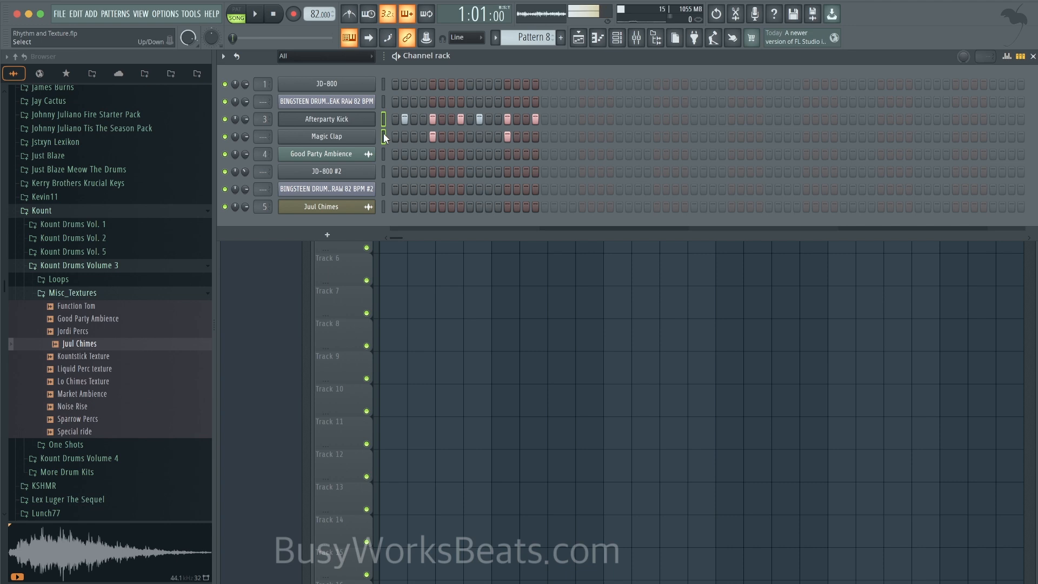
- Shift the Afterparty Kick and Magic Clap hits together one step earlier and play the arrangement
key("shift+Left")
key("shift+Left")
key("space")
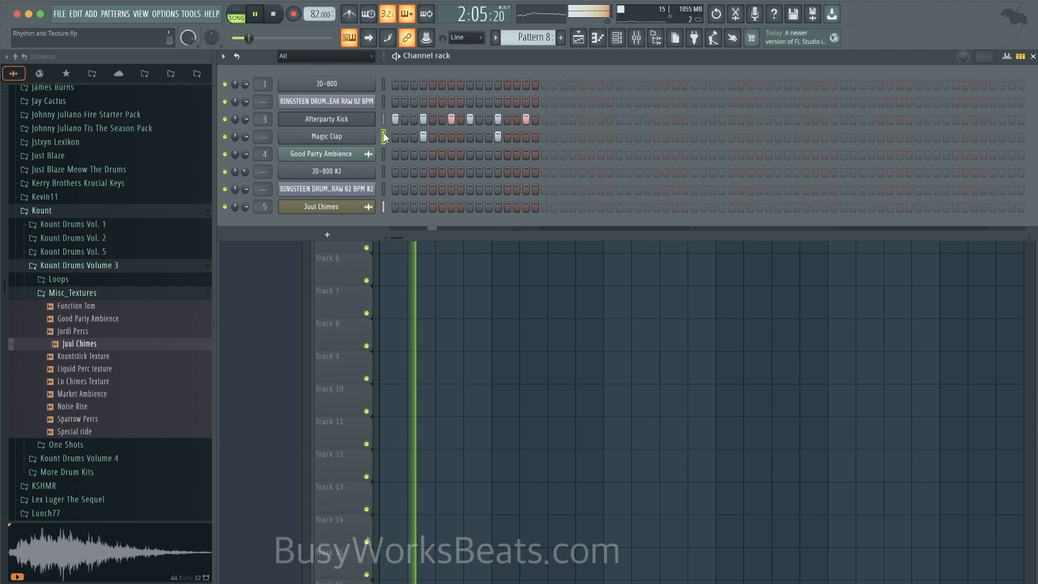
left_click(384, 119)
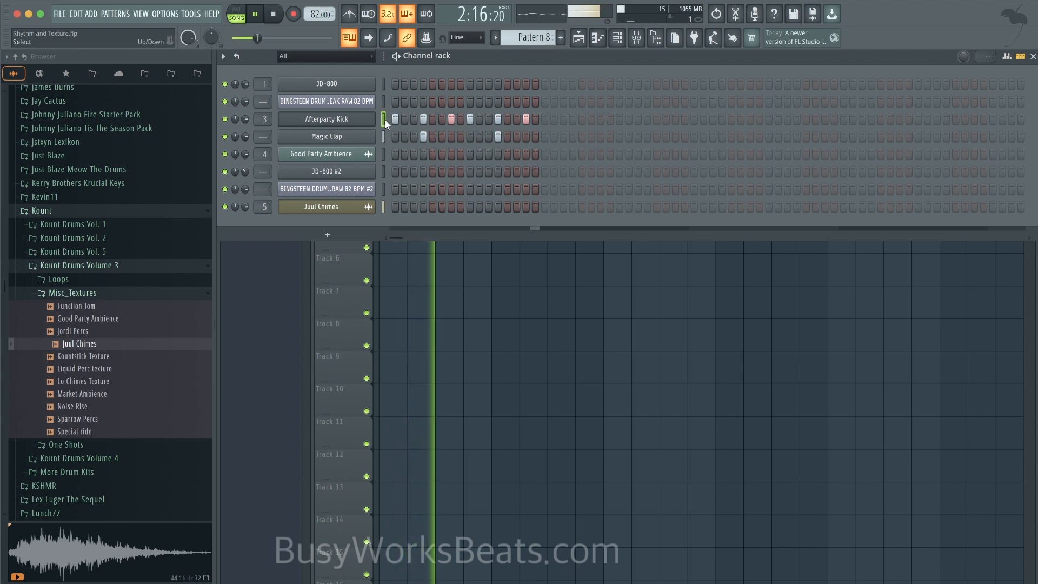
- Create the empty Pattern 9 and select the JD-800 channel for playing
key("F5")
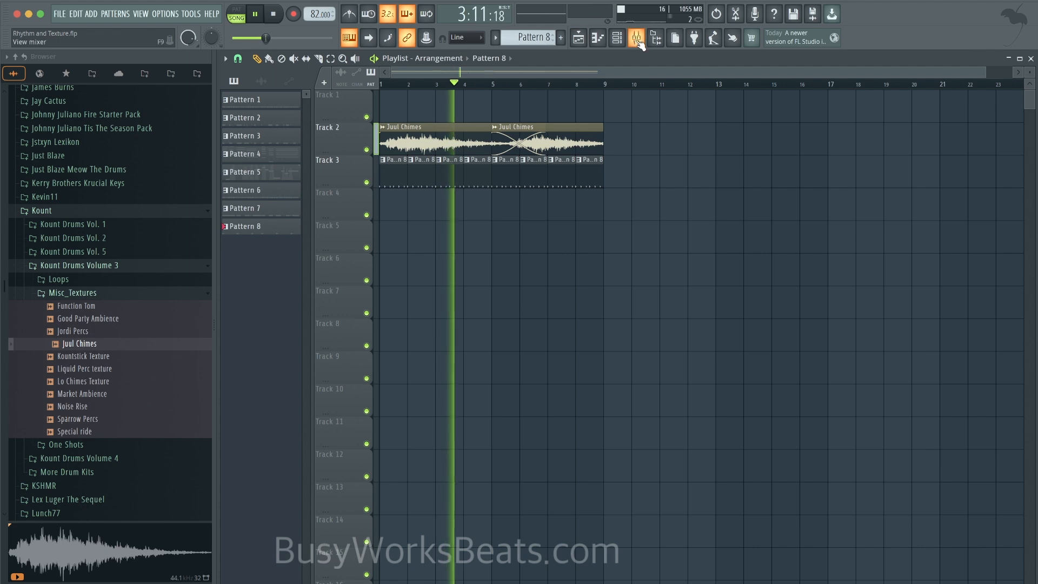
key("F6")
right_click(547, 38)
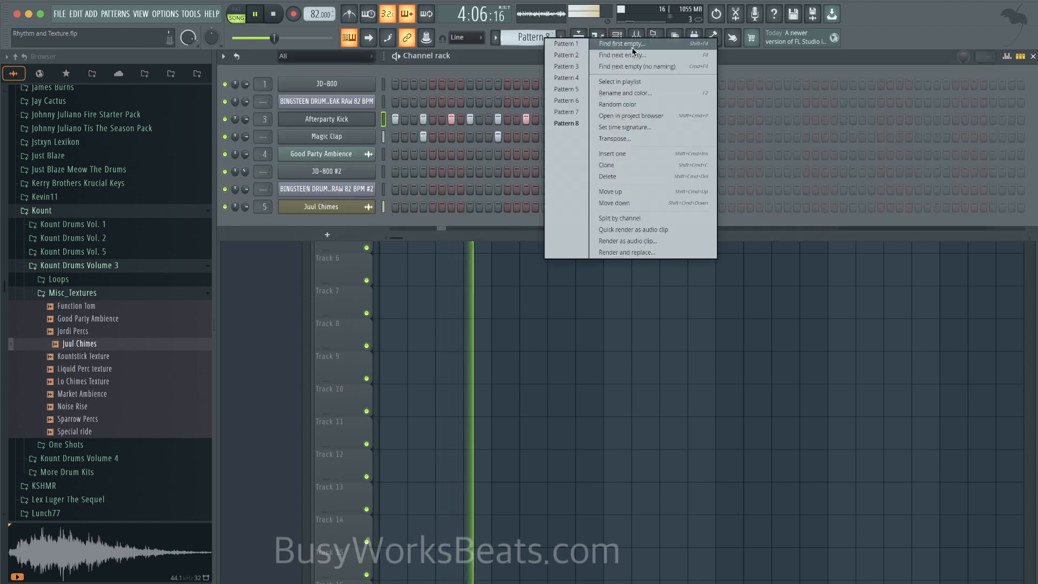
left_click(633, 51)
left_click(385, 85)
- Record a JD-800 part into Pattern 9 over the drums and chimes, and play it back
left_click(275, 16)
left_click(292, 15)
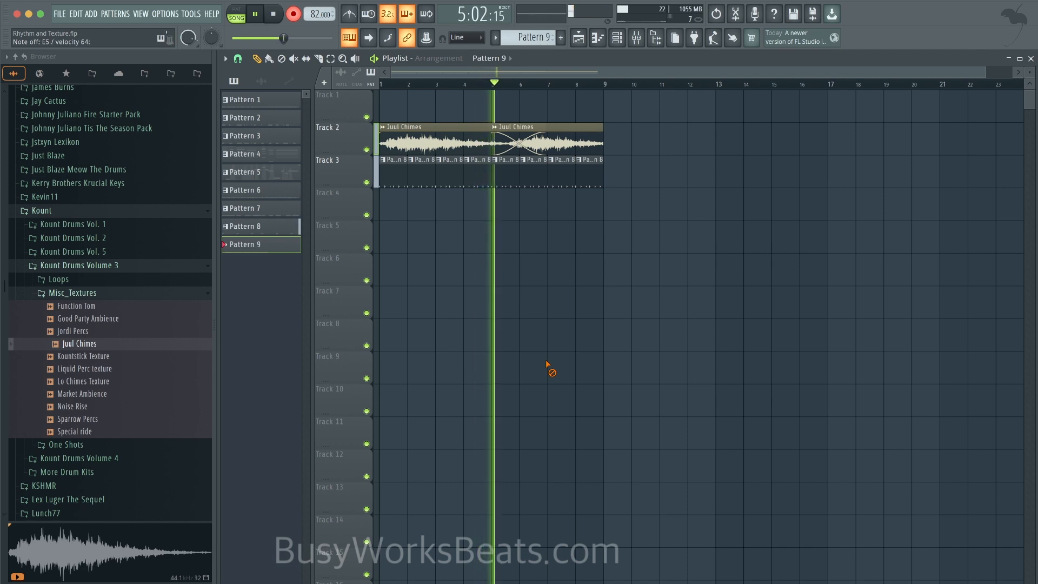
key("space")
key("space")
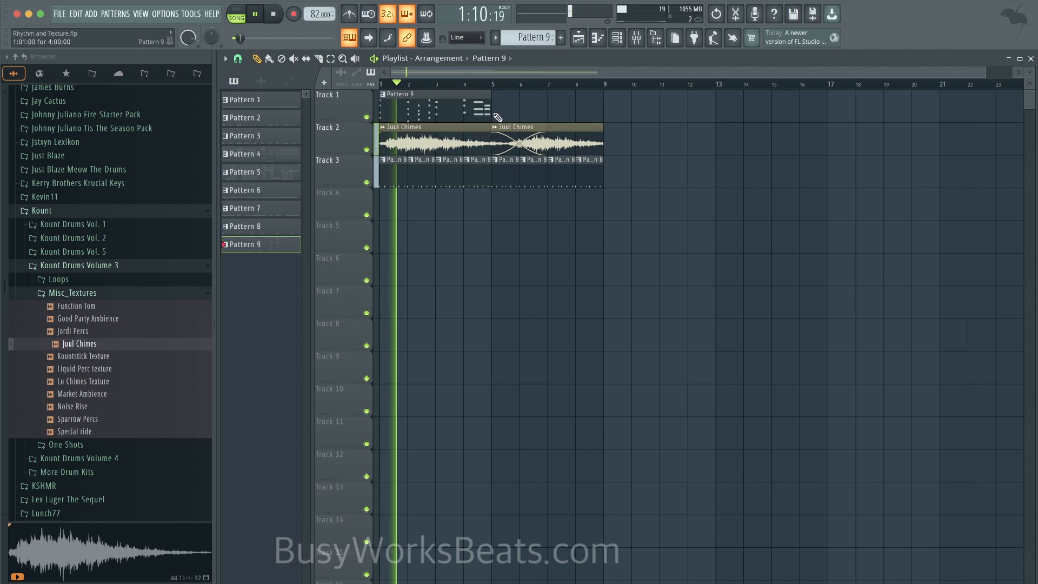
- Create the empty Pattern 10, select the JD-800 #2 channel and try out notes over the playing arrangement
left_click(617, 37)
left_click(547, 34)
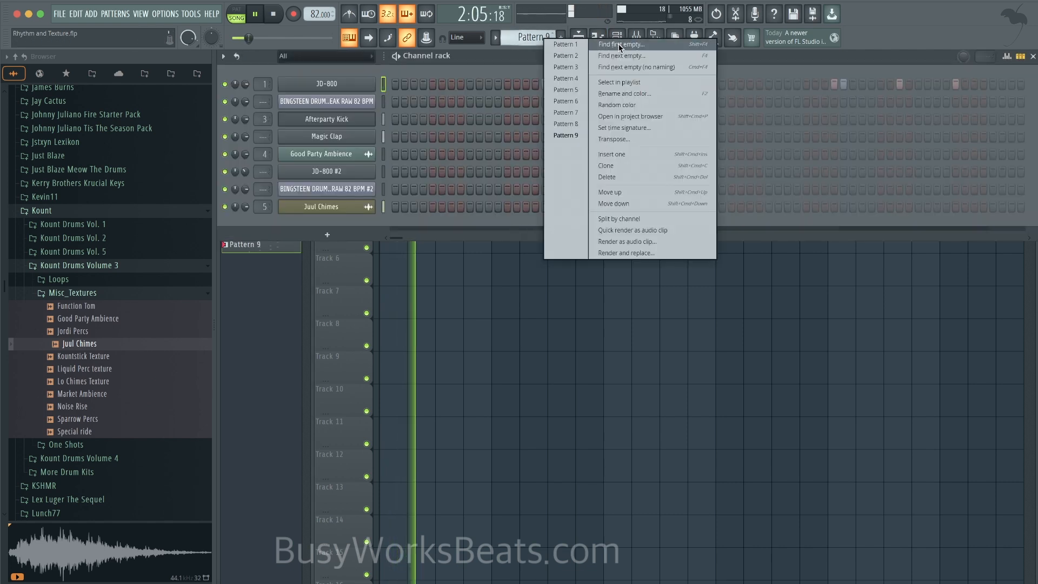
left_click(619, 44)
left_click(384, 171)
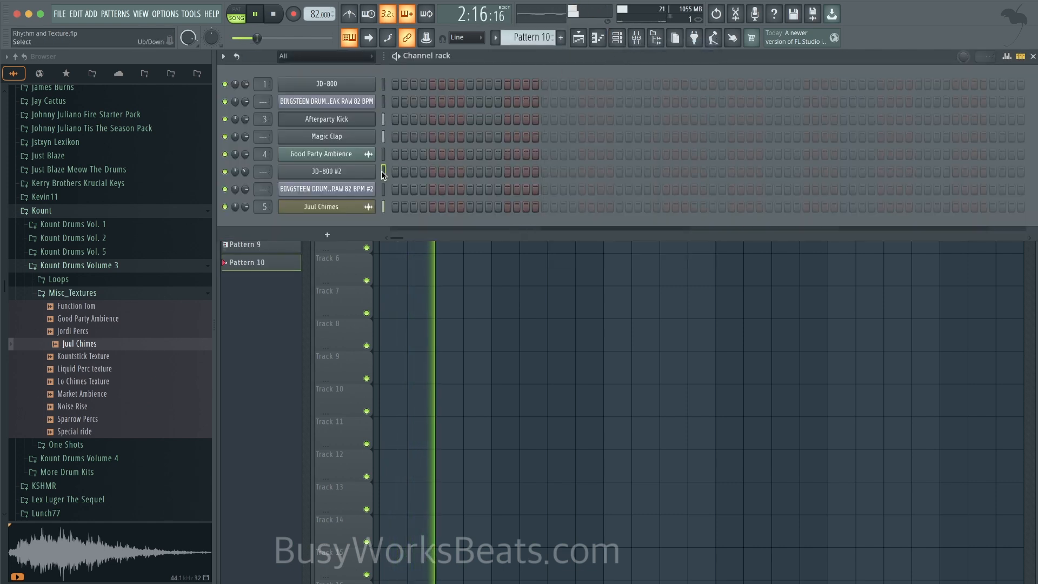
right_click(405, 281)
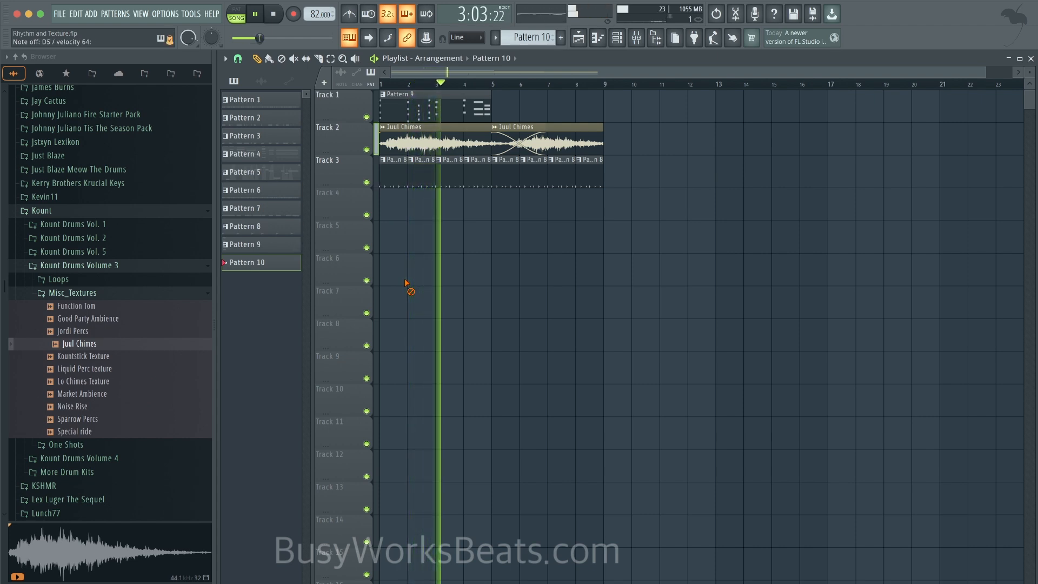
- Loop the first four bars of the playlist and record a JD-800 #2 part into Pattern 10
key("space")
left_click_drag(493, 84, 449, 82)
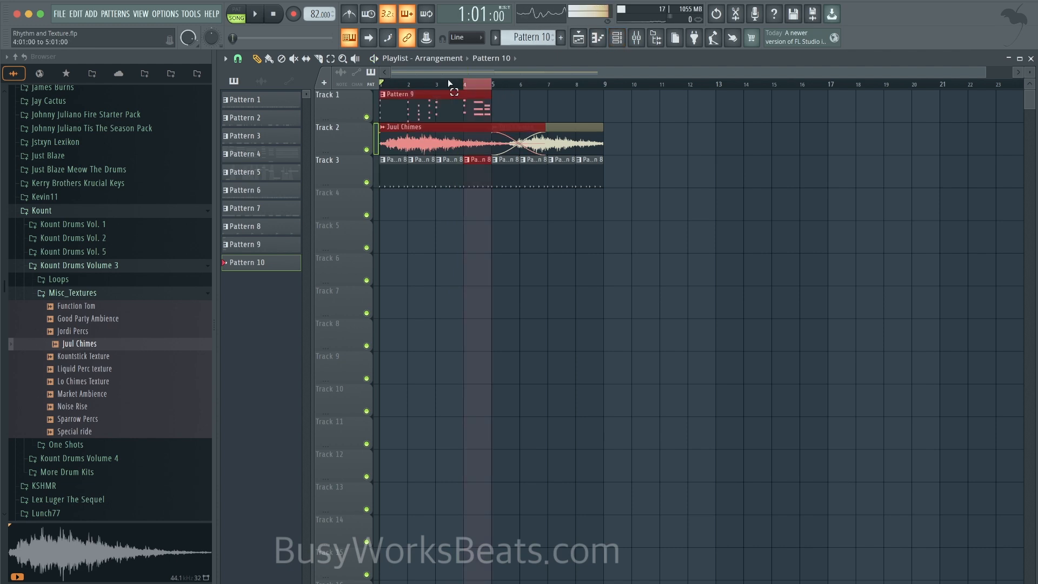
left_click(292, 14)
left_click(549, 344)
left_click(618, 38)
left_click(502, 313)
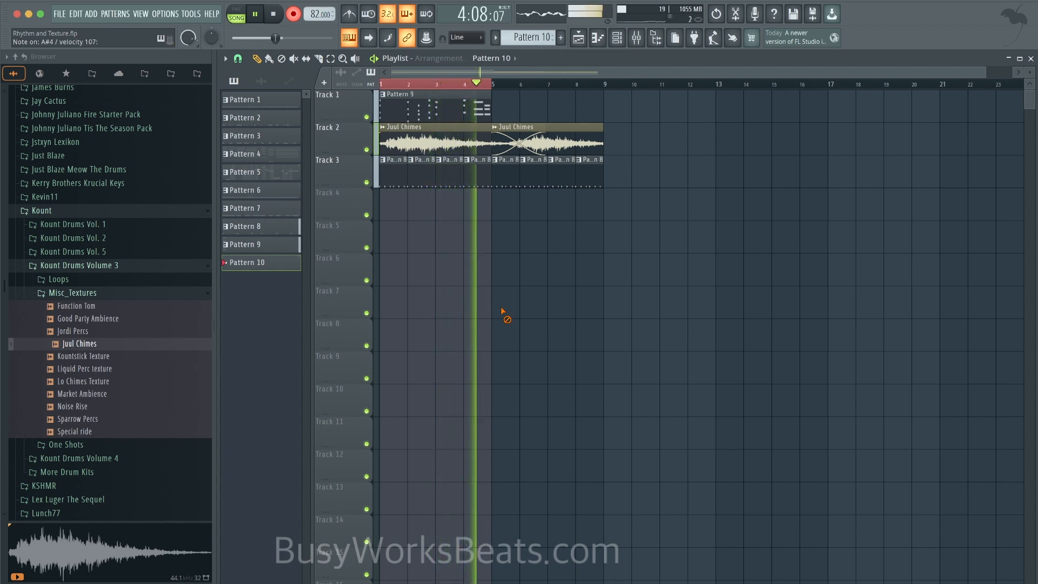
key("space")
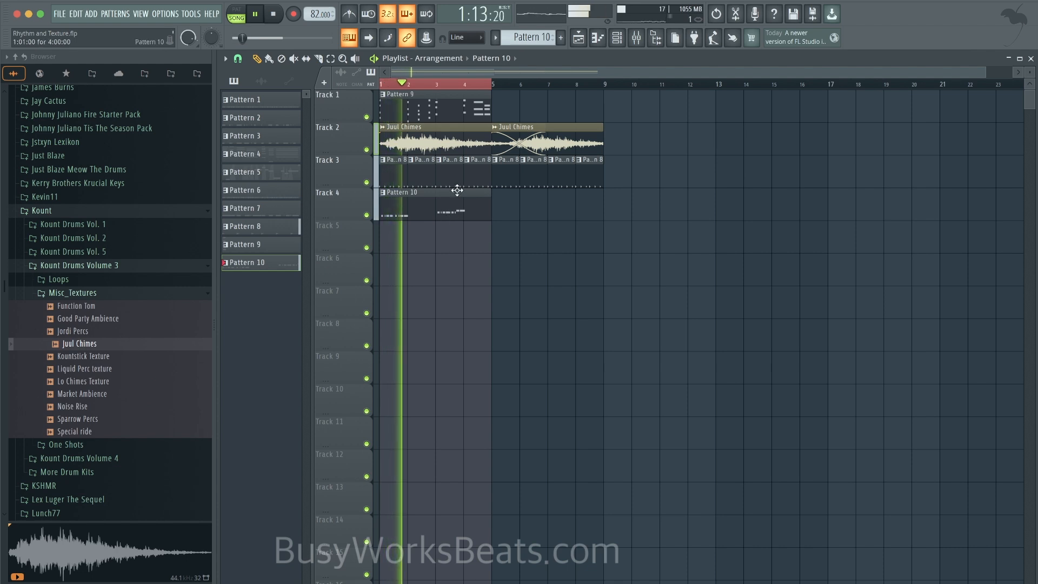
key("F6")
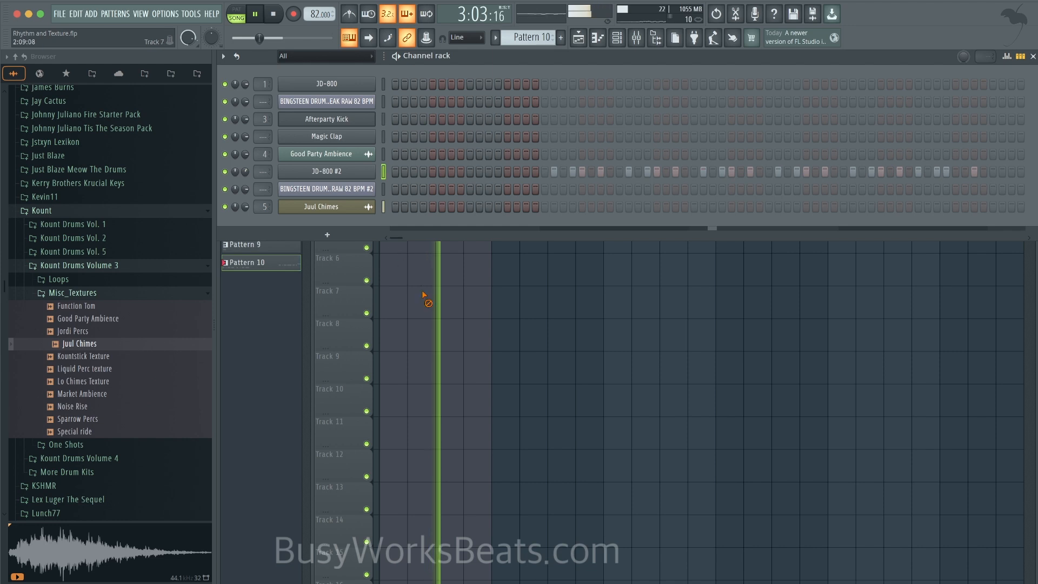
key("F6")
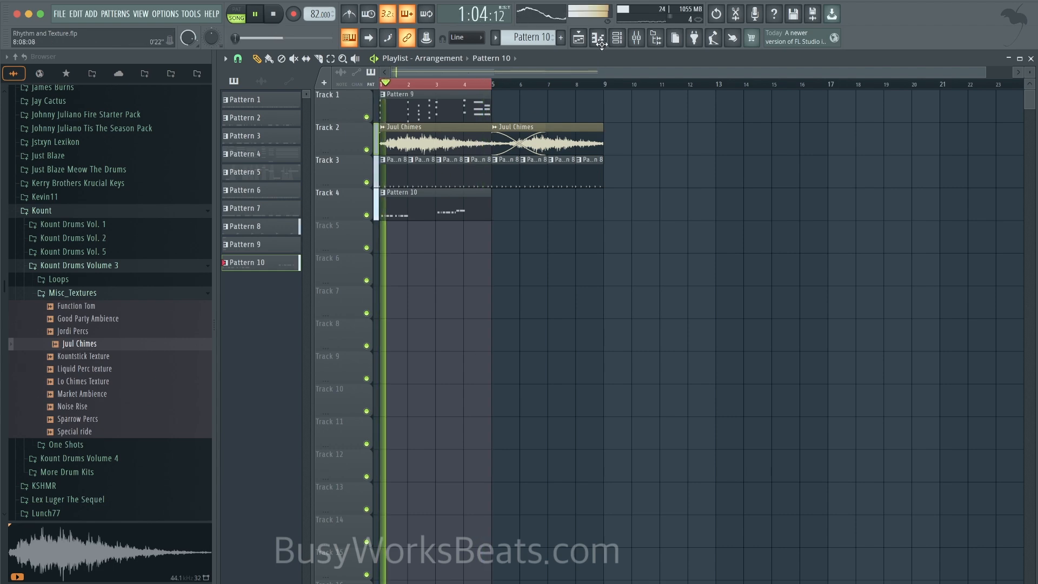
key("F6")
key("F6")
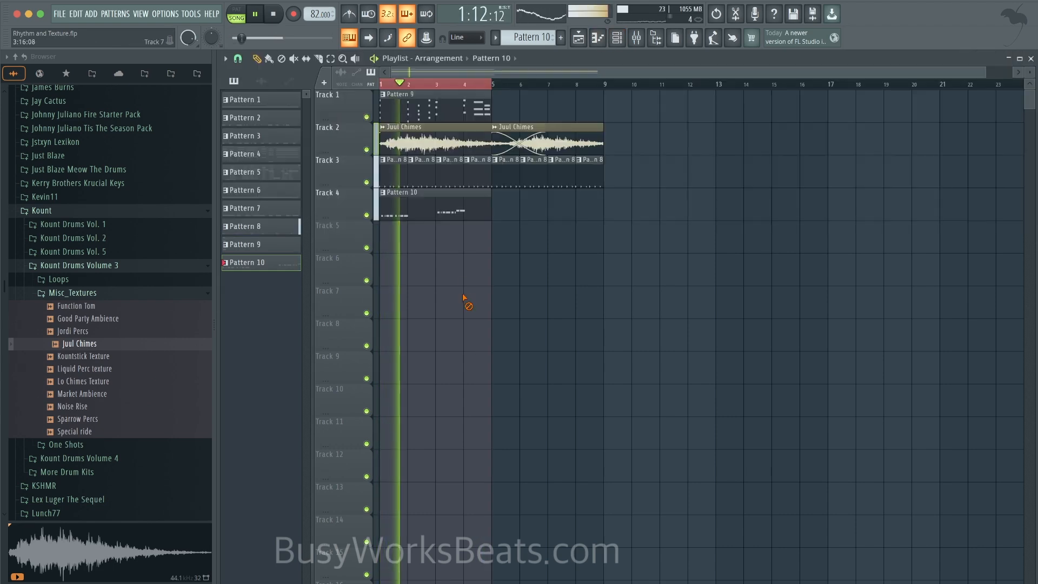
- Quantize the Afterparty Kick notes in Pattern 8 with the Groove Test template at about 3% start-time strength
double_click(409, 169)
key("space")
scroll(527, 111, "up", 2)
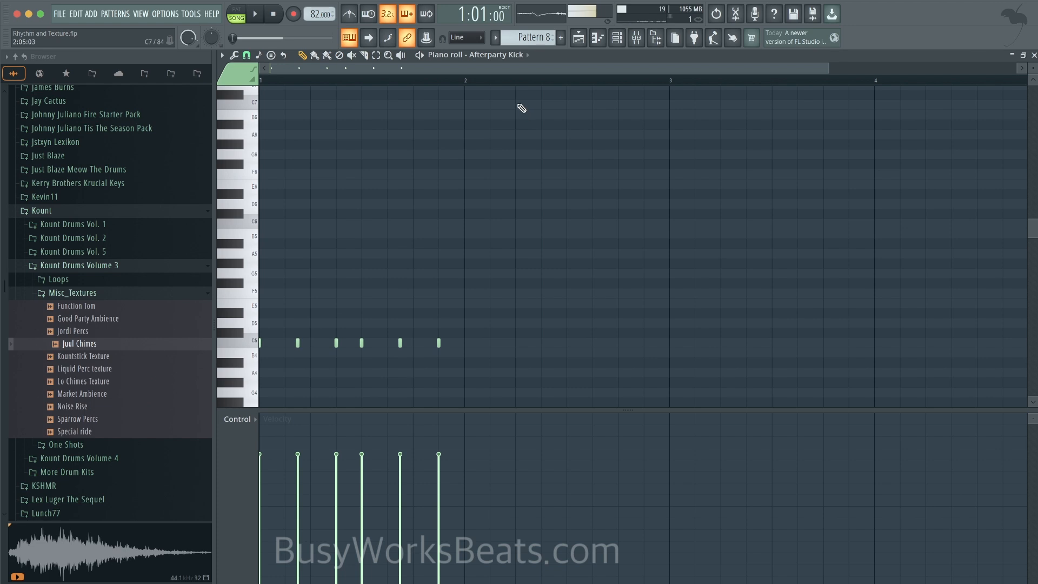
key("alt+q")
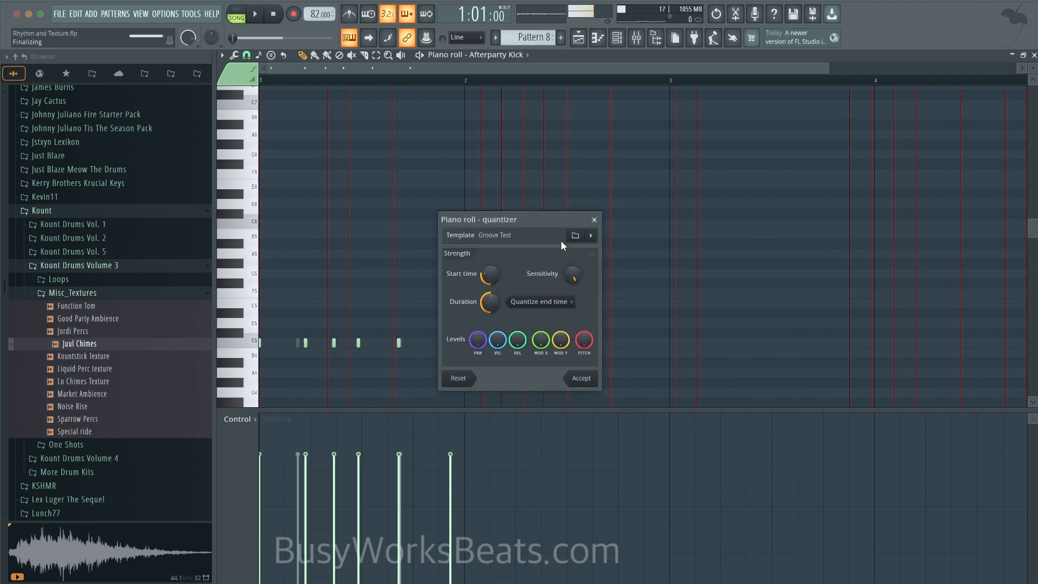
left_click_drag(491, 261, 491, 287)
key("space")
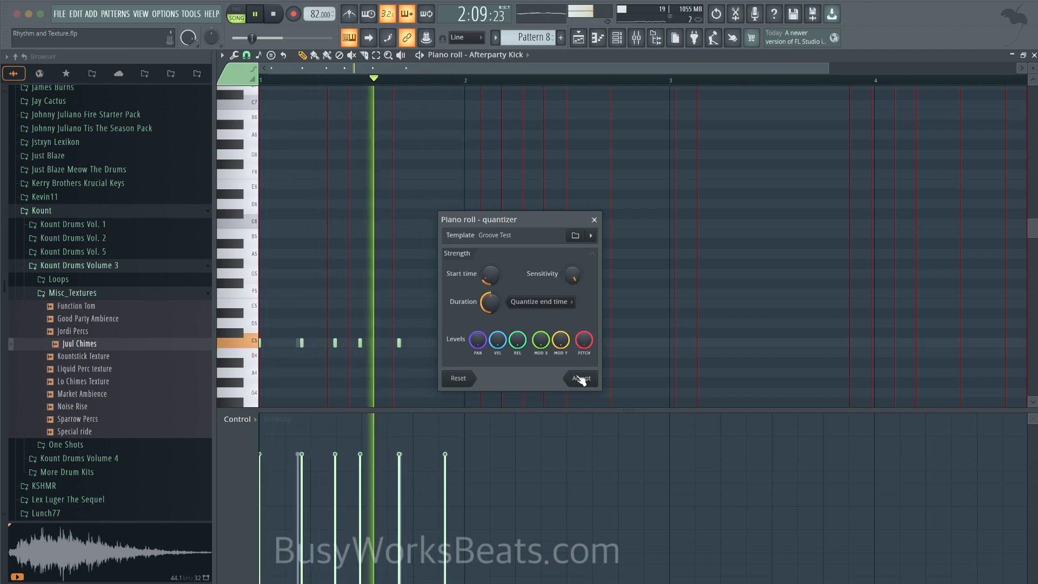
left_click_drag(498, 274, 498, 286)
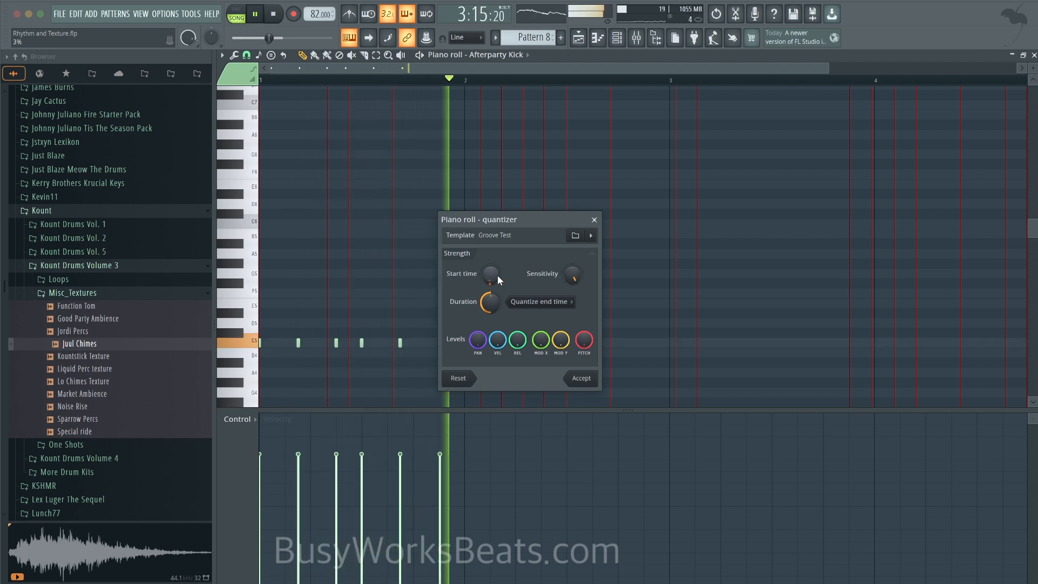
left_click(584, 378)
left_click(620, 39)
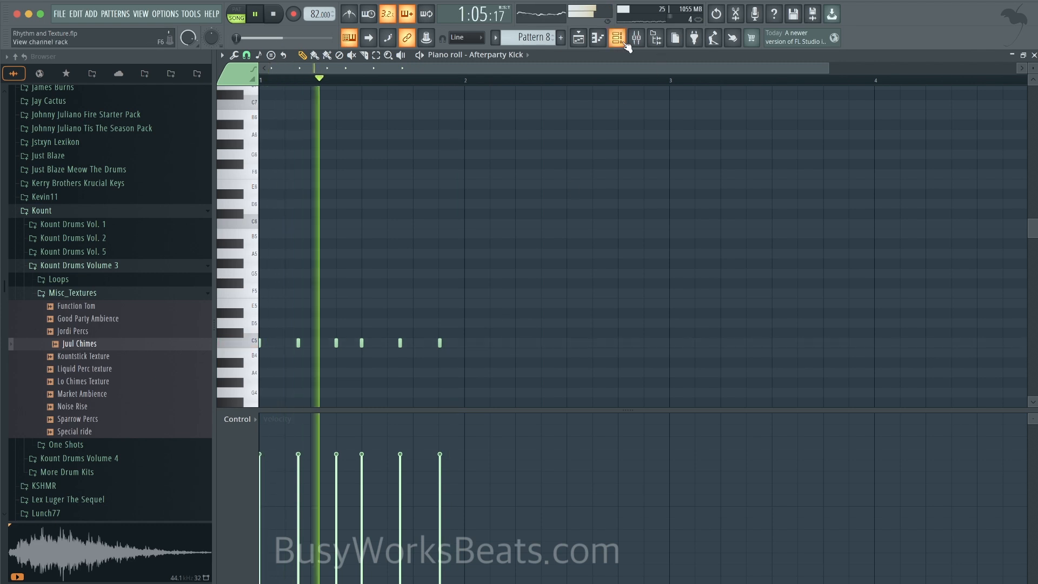
right_click(472, 280)
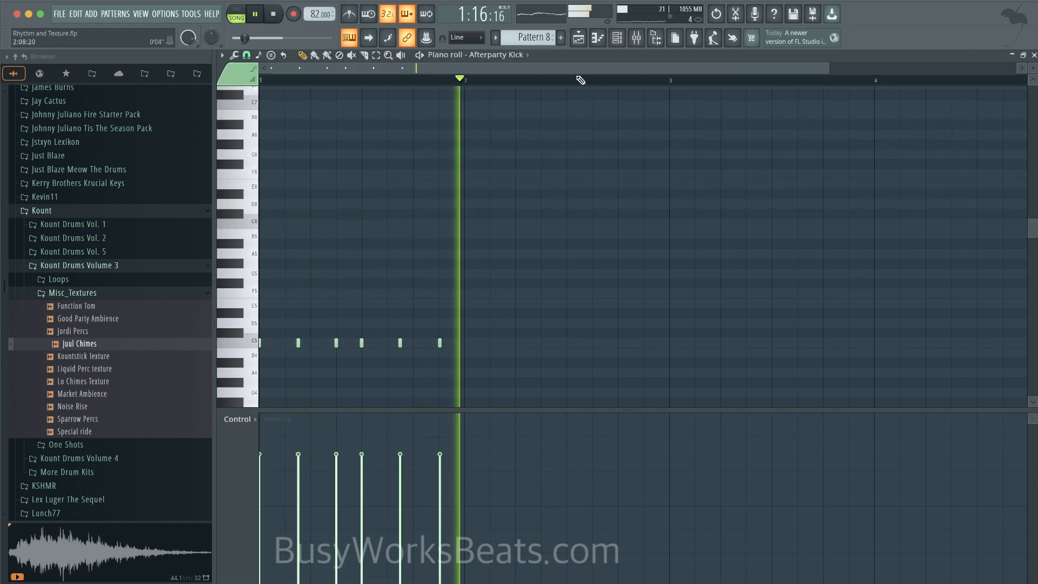
left_click(618, 42)
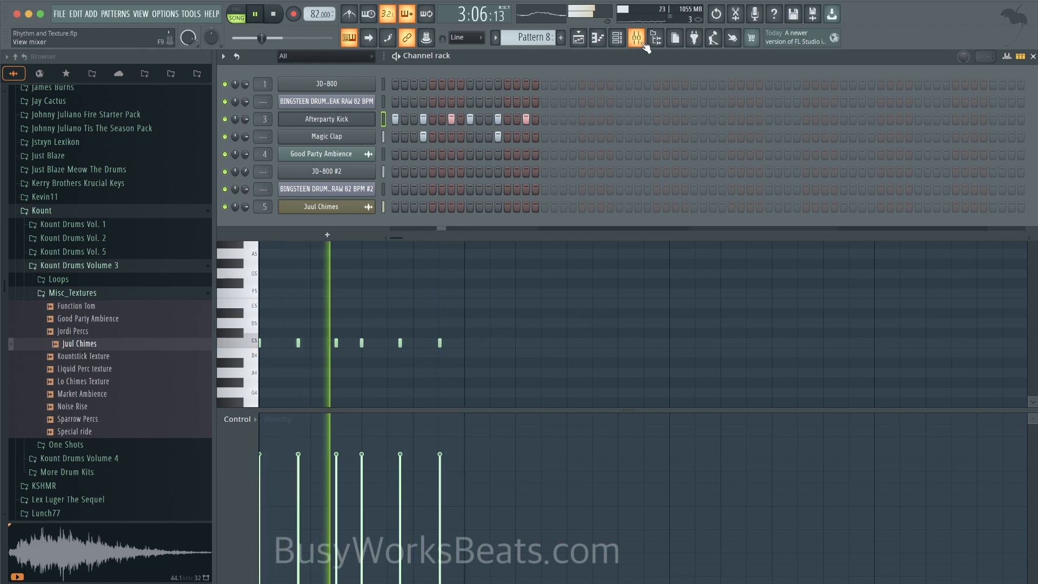
- Place the Lo Chimes Texture sample on playlist Track 5 and repeat it to fill bars 1 to 8
left_click(584, 43)
key("space")
left_click(89, 381)
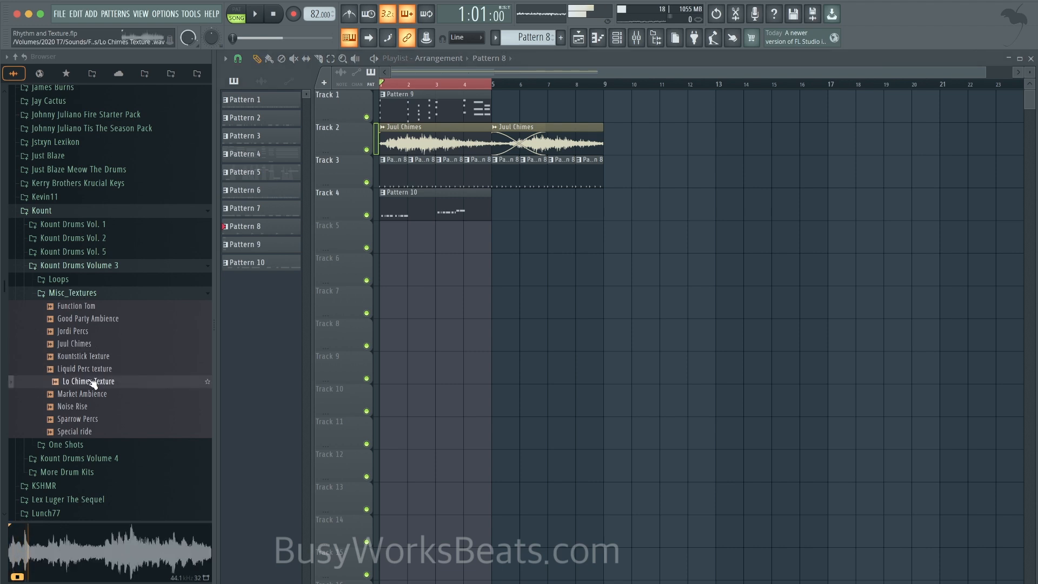
left_click_drag(383, 229, 413, 256)
left_click(457, 236)
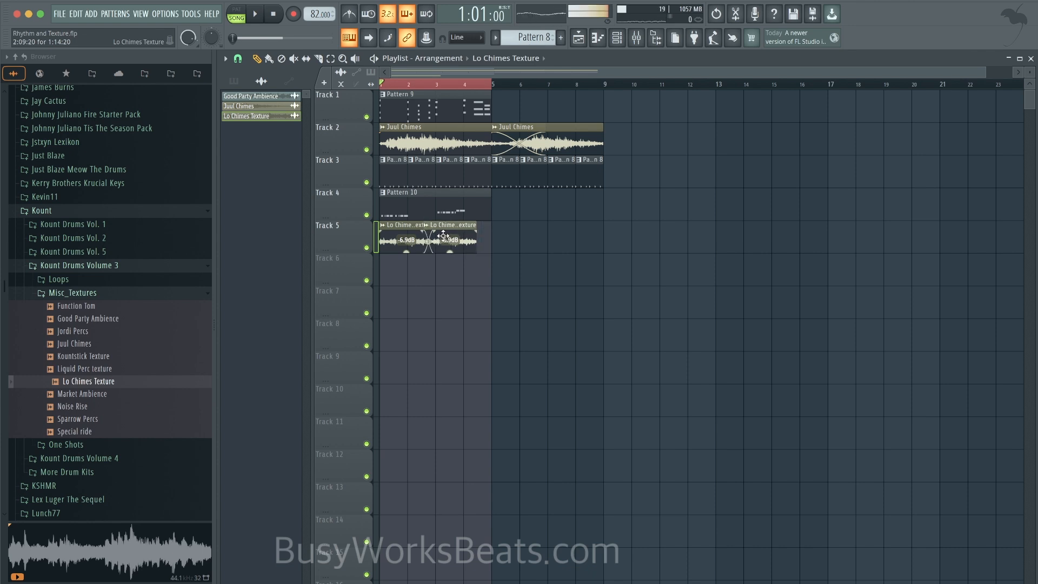
left_click_drag(513, 233, 408, 252)
left_click_drag(416, 241, 600, 227)
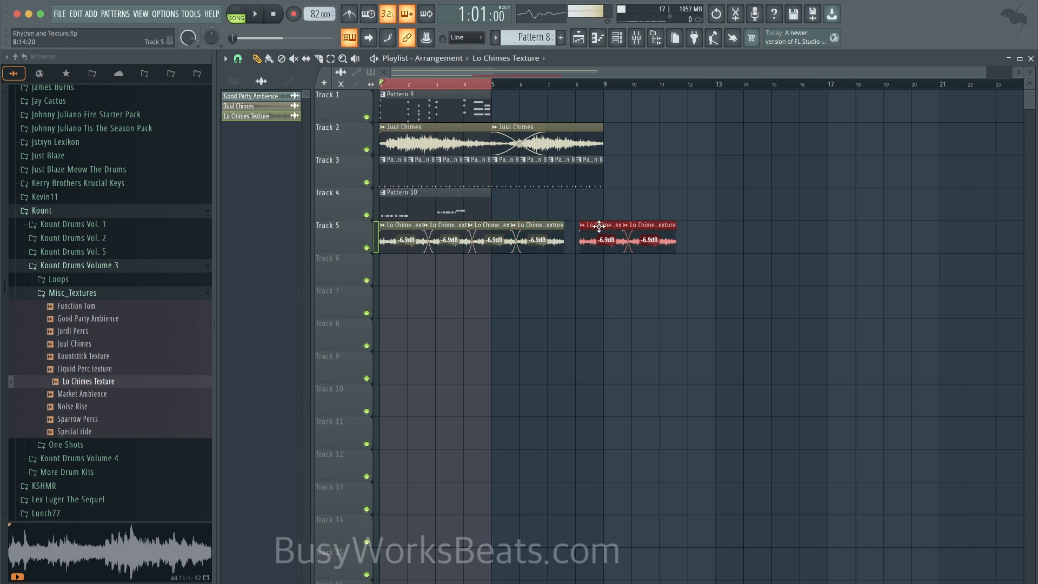
key("Delete")
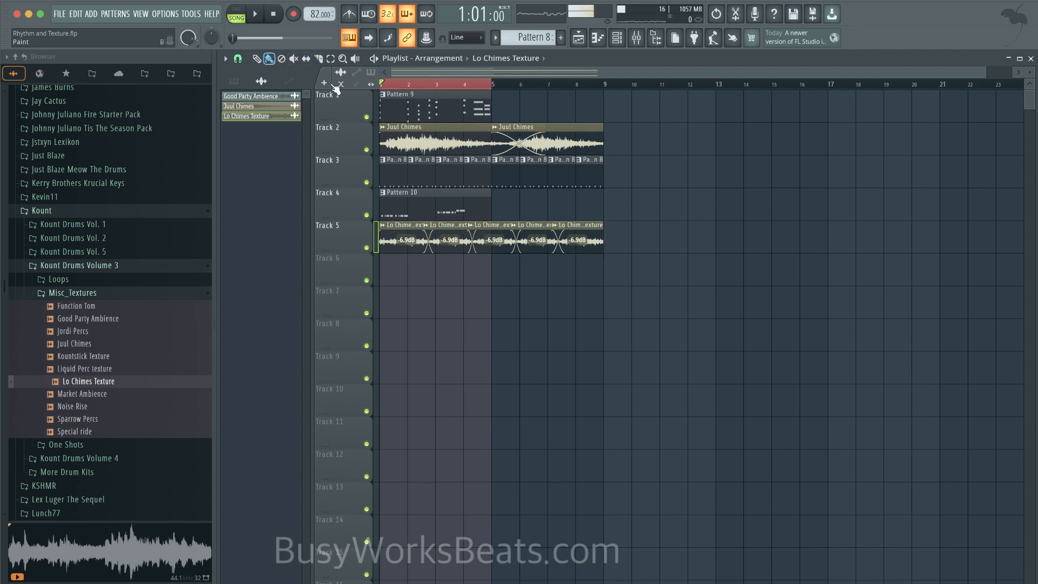
- Route the Lo Chimes Texture clip to mixer track 5, shared with Juul Chimes, and play the arrangement
double_click(434, 134)
right_click(567, 133)
left_click(590, 284)
left_click(572, 114)
double_click(541, 224)
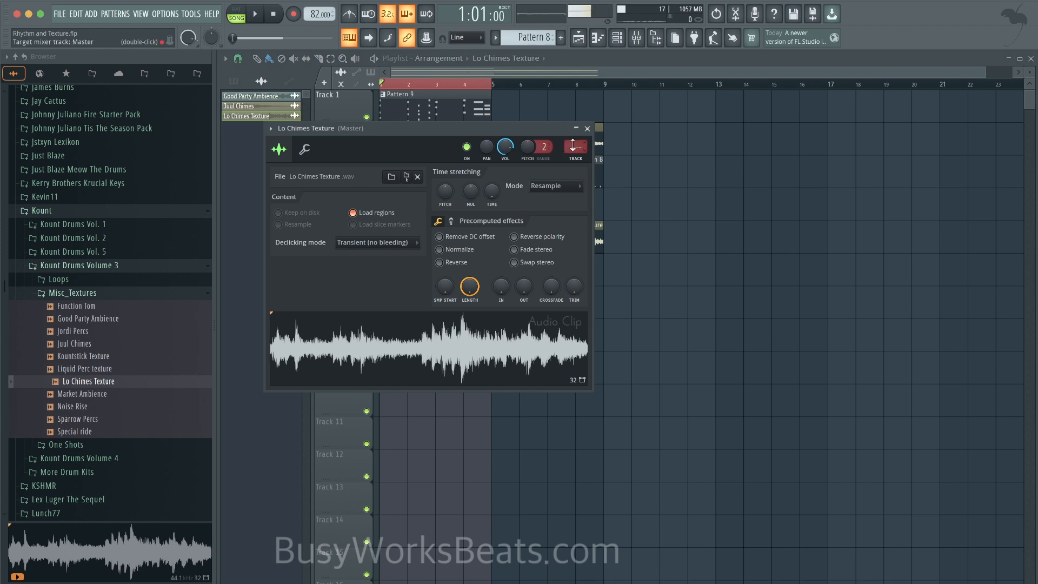
left_click(636, 38)
key("space")
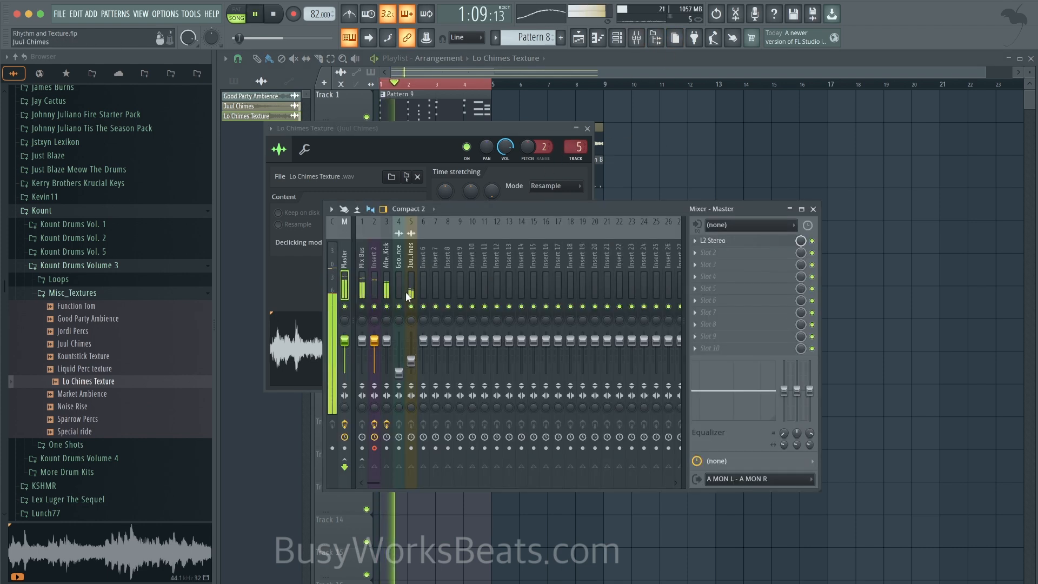
- In the Afterparty Kick track's Fruity peak controller, straighten the tension and set decay speed to about 41% and peak amount to about 73%
left_click(392, 265)
key("space")
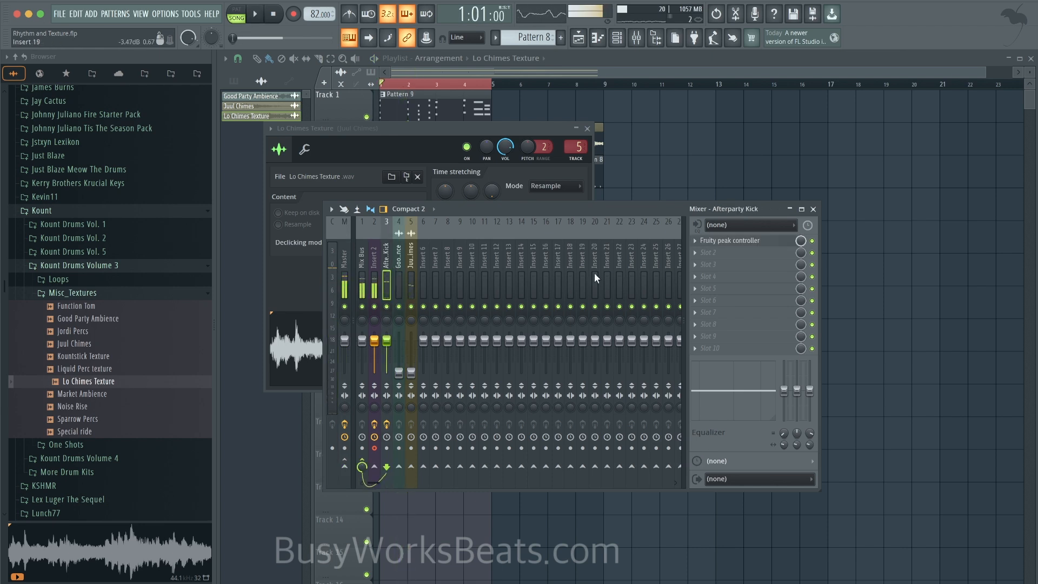
left_click(751, 239)
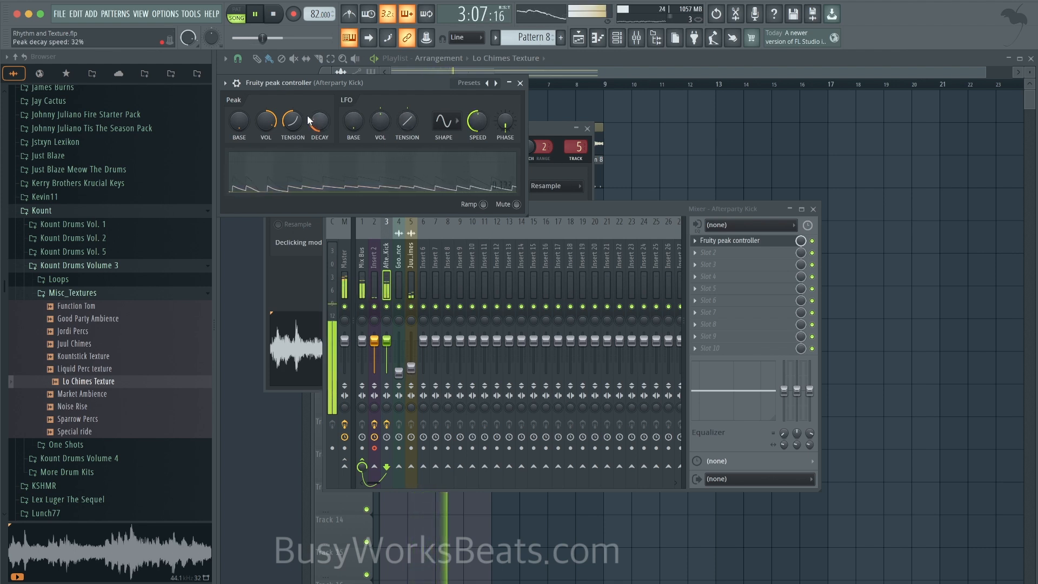
left_click_drag(292, 123, 319, 124)
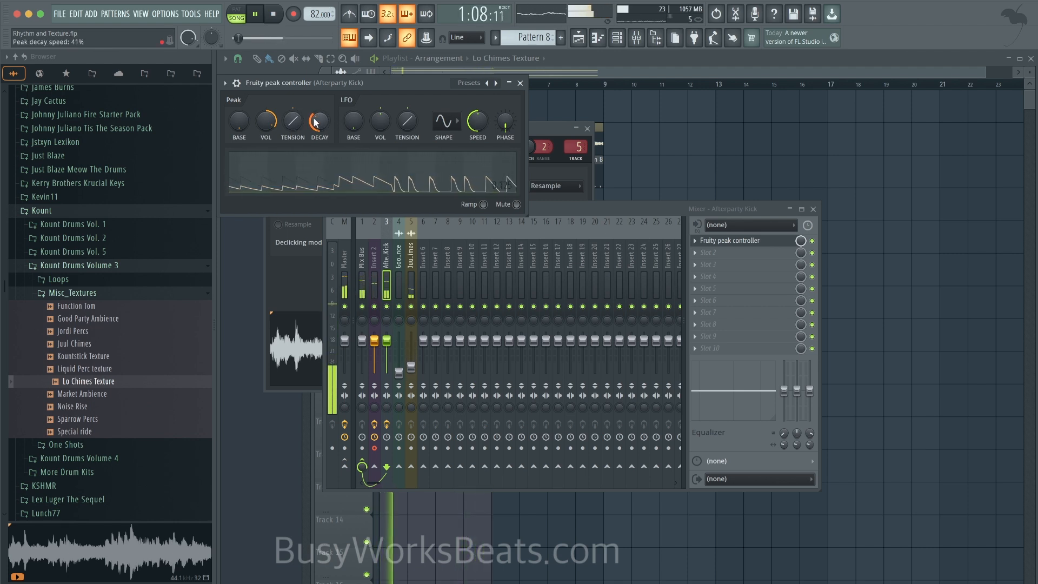
left_click(520, 83)
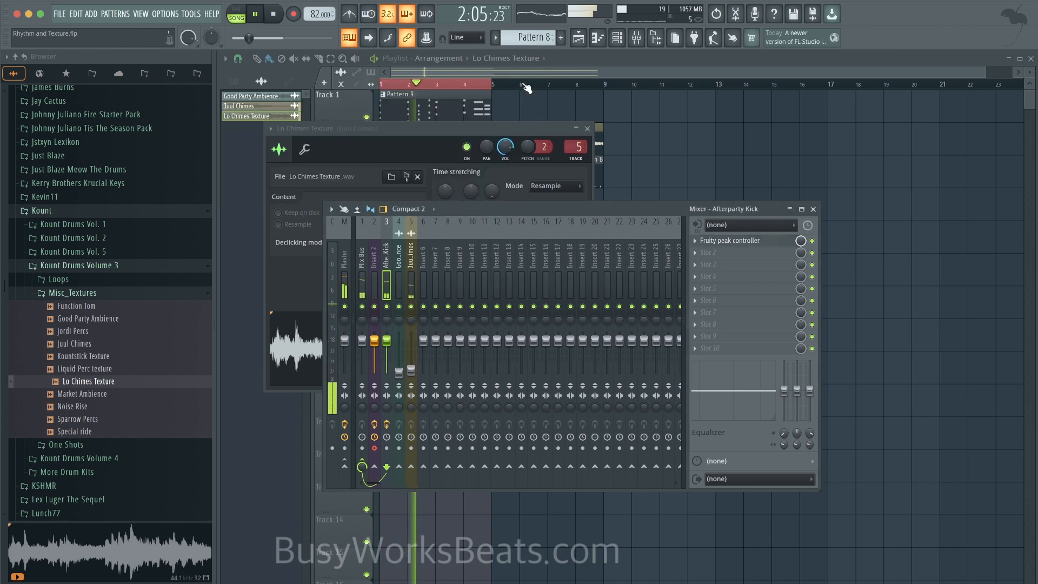
left_click(757, 240)
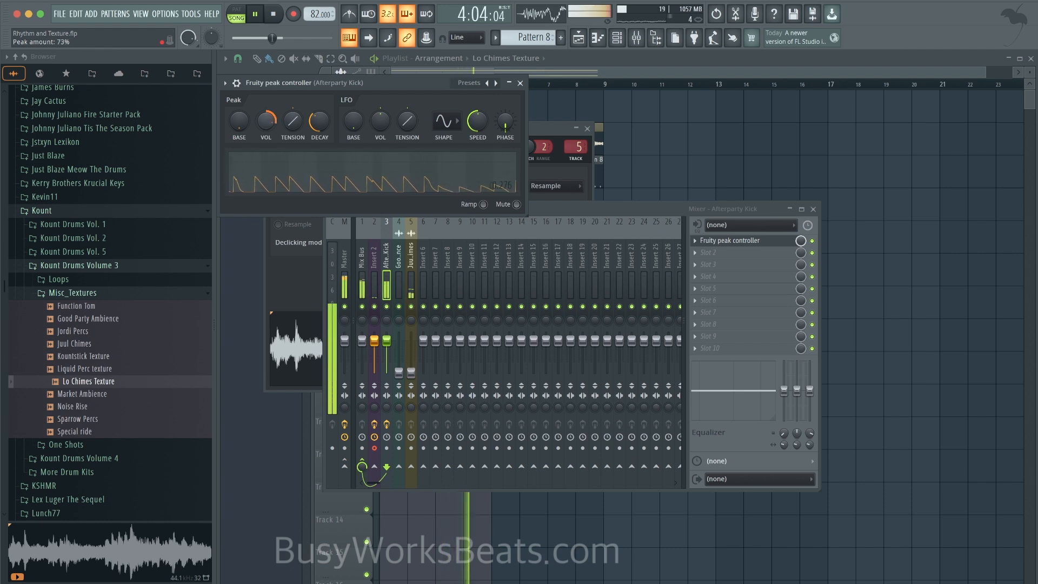
left_click(521, 83)
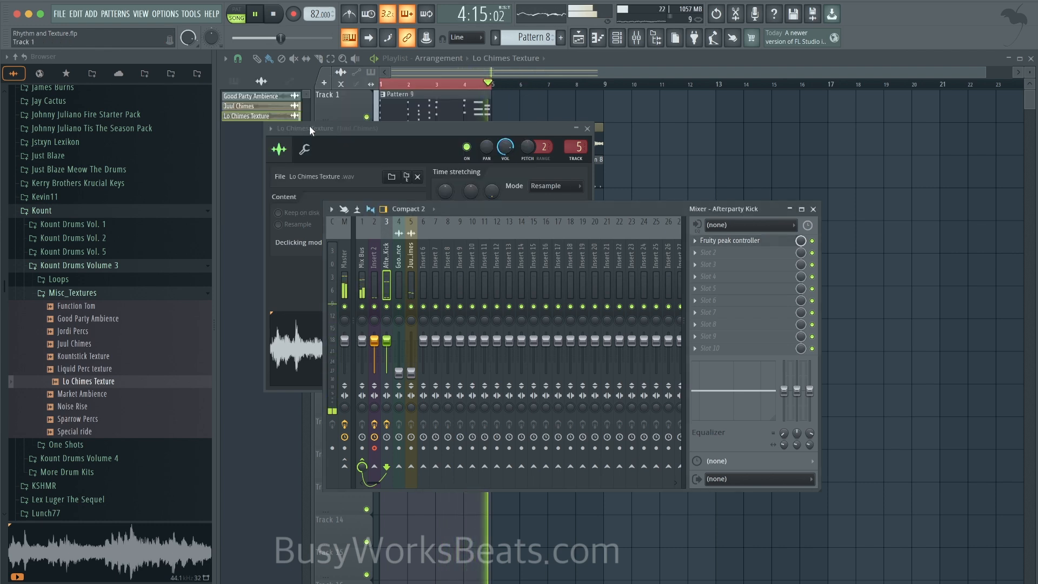
- Readjust the kick's Fruity peak controller with decay speed at 52% and a new peak amount, and choose its Default preset
left_click(781, 244)
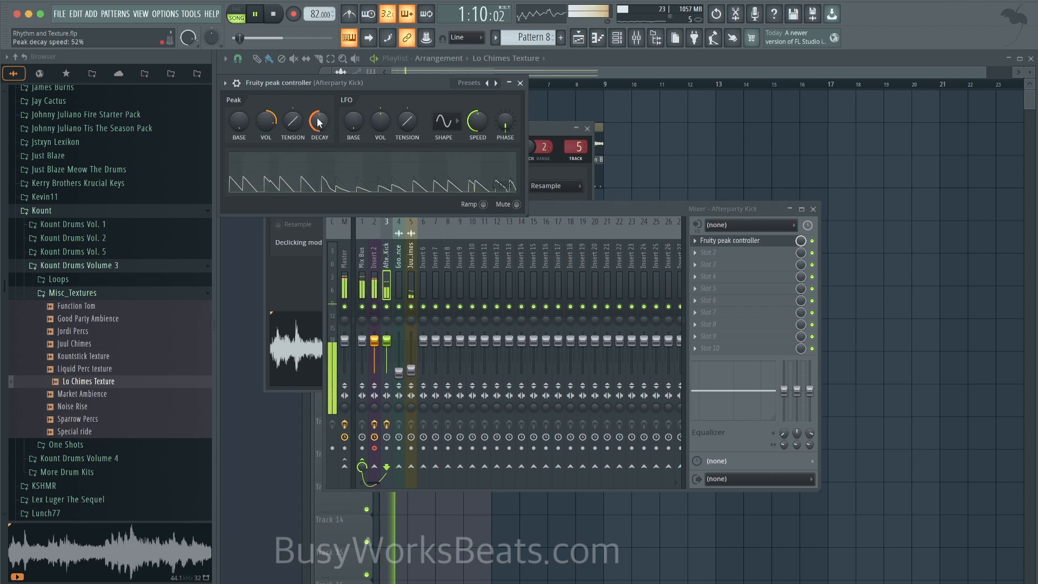
left_click_drag(268, 126, 268, 98)
left_click(469, 83)
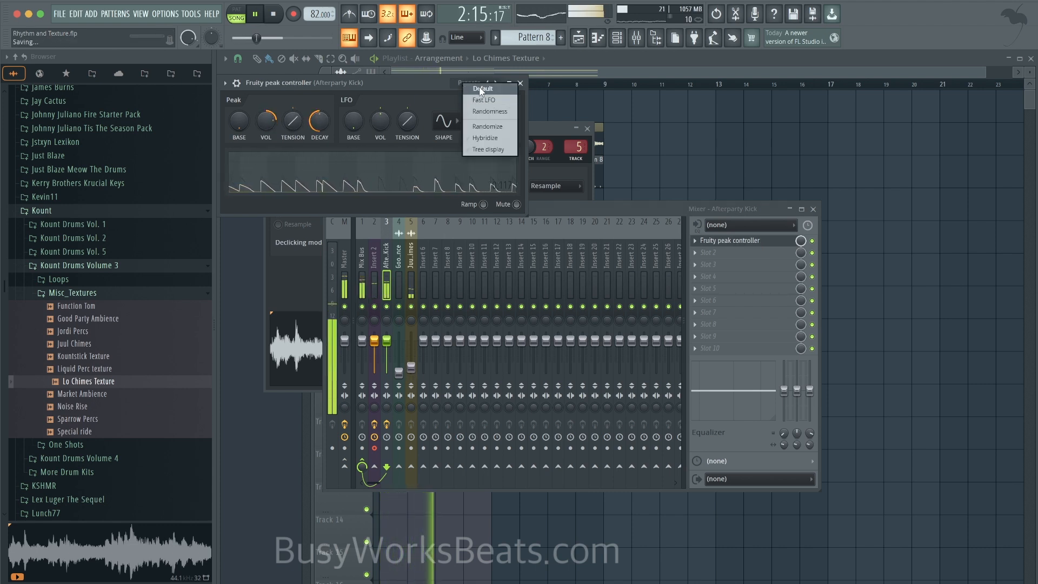
left_click(491, 93)
left_click(520, 83)
left_click(664, 150)
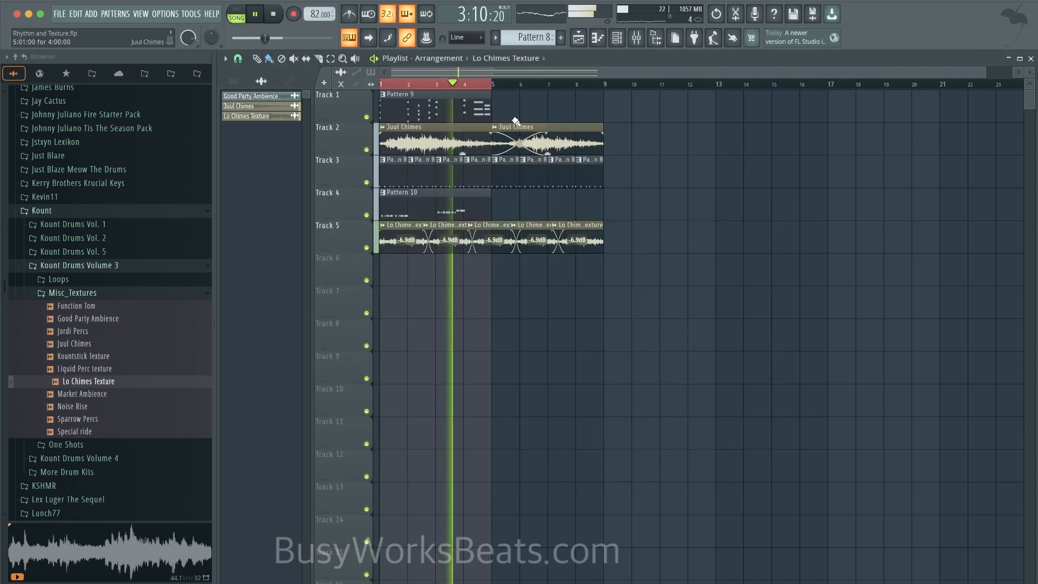
- Duplicate the Pattern 10 and Pattern 9 clips so both also cover bars 5 to 8 of the playlist
left_click(417, 209)
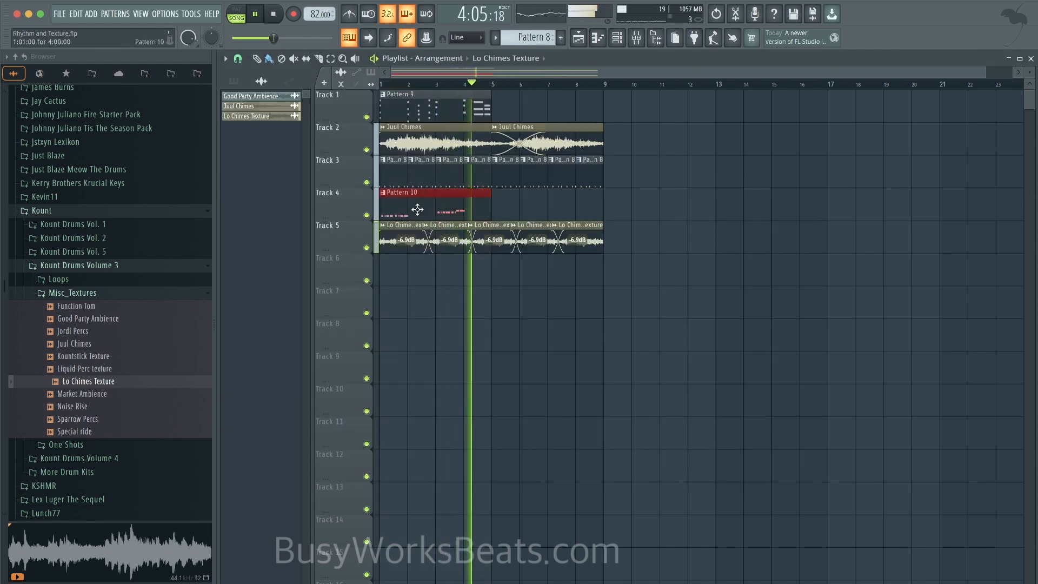
key("ctrl+b")
key("ctrl+d")
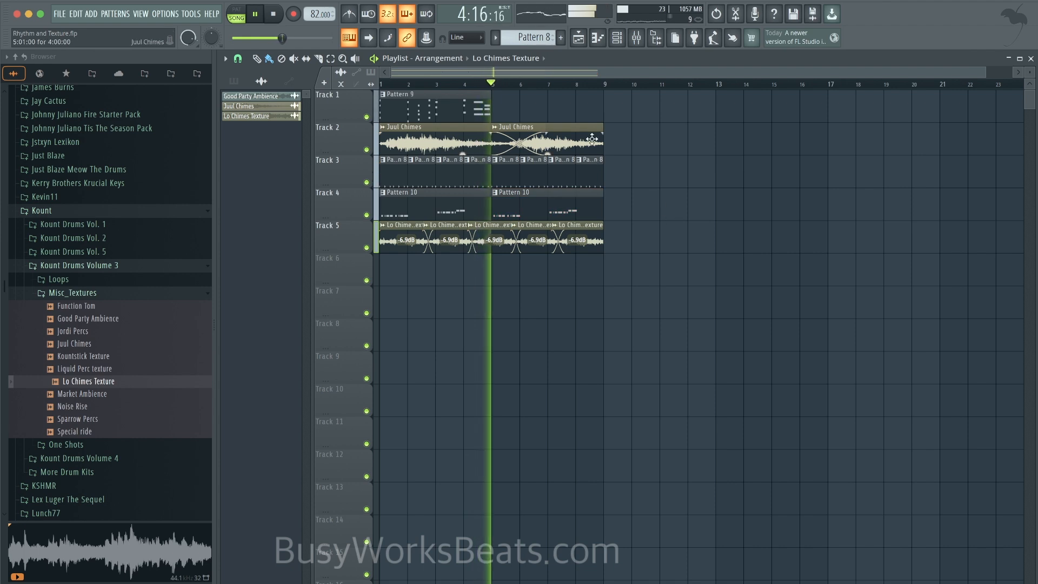
left_click_drag(515, 93, 467, 95)
key("ctrl+b")
left_click(638, 131, "ctrl")
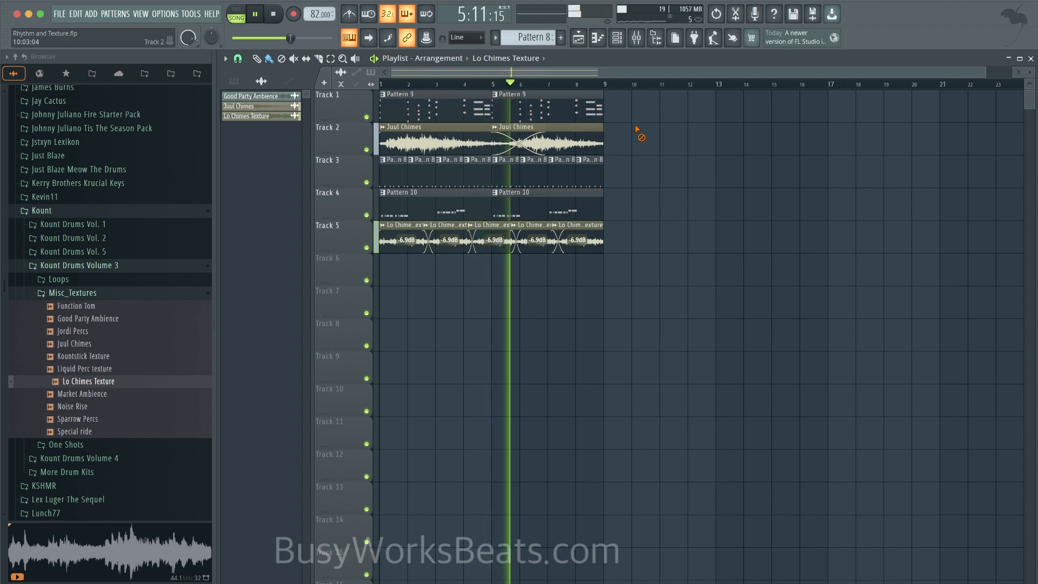
- Show all channels in the channel rack and select the JD-800 channel for playing
left_click(617, 37)
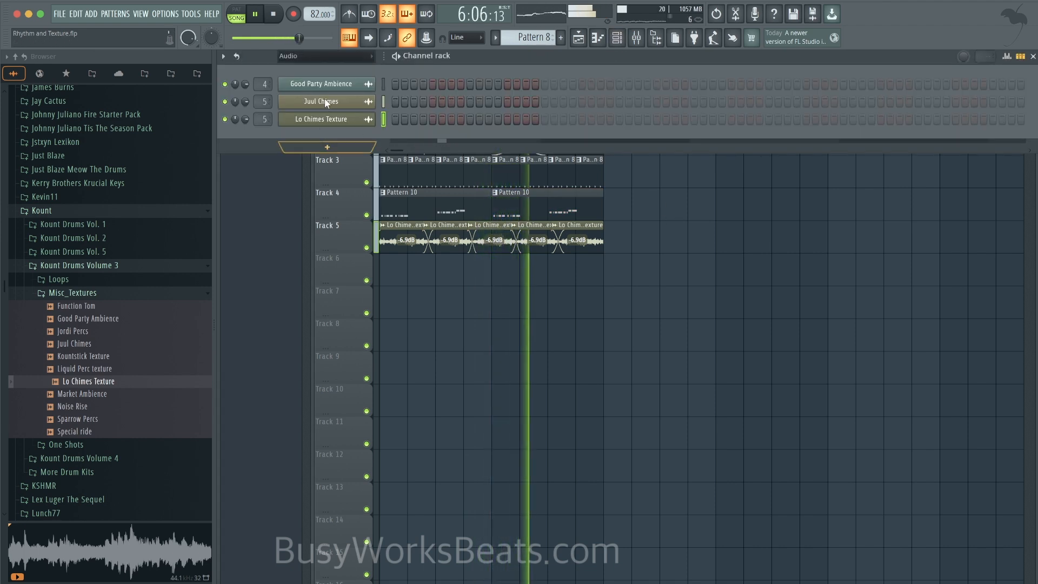
left_click(316, 56)
left_click(302, 67)
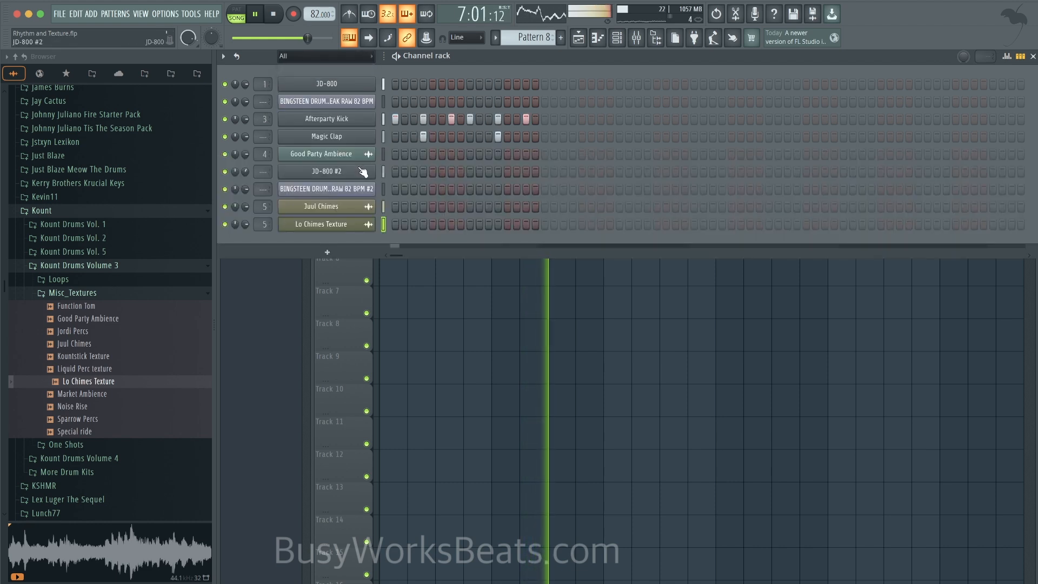
left_click(382, 85)
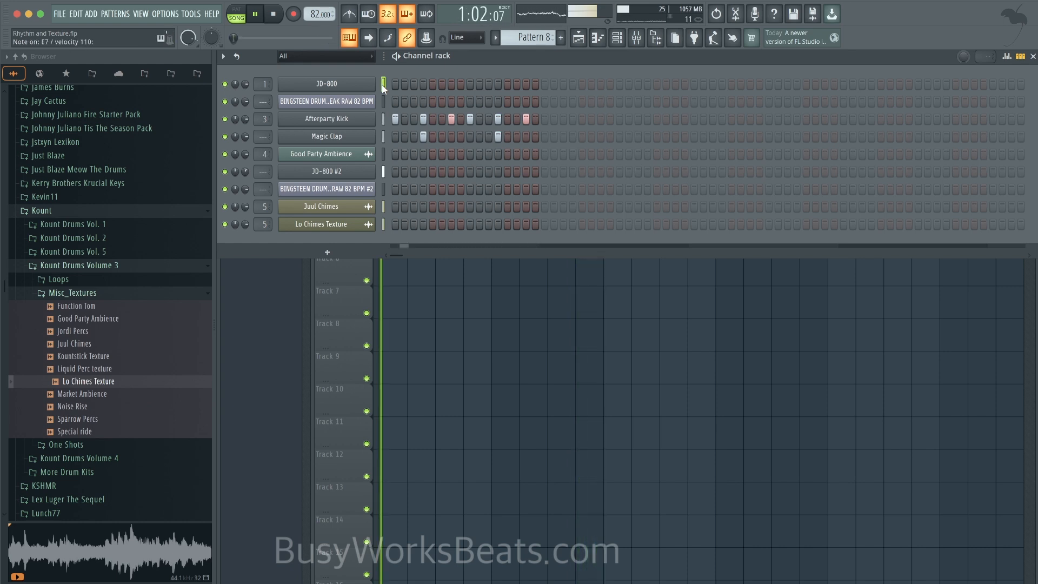
- Create the empty Pattern 11 and record a JD-800 part into it over the eight-bar arrangement
left_click(549, 38)
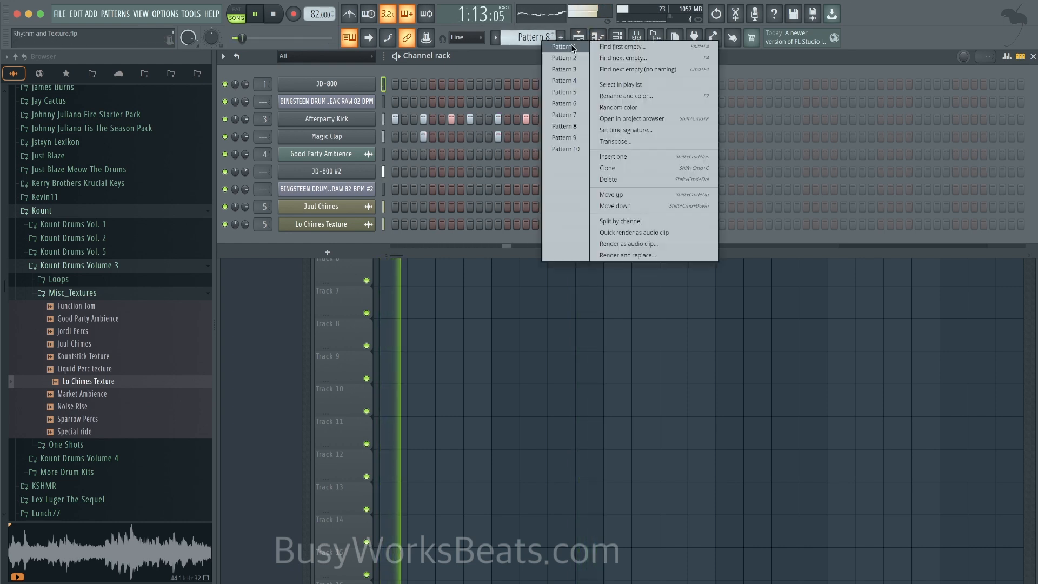
left_click(600, 47)
key("Return")
left_click(273, 15)
left_click(294, 14)
left_click(528, 364)
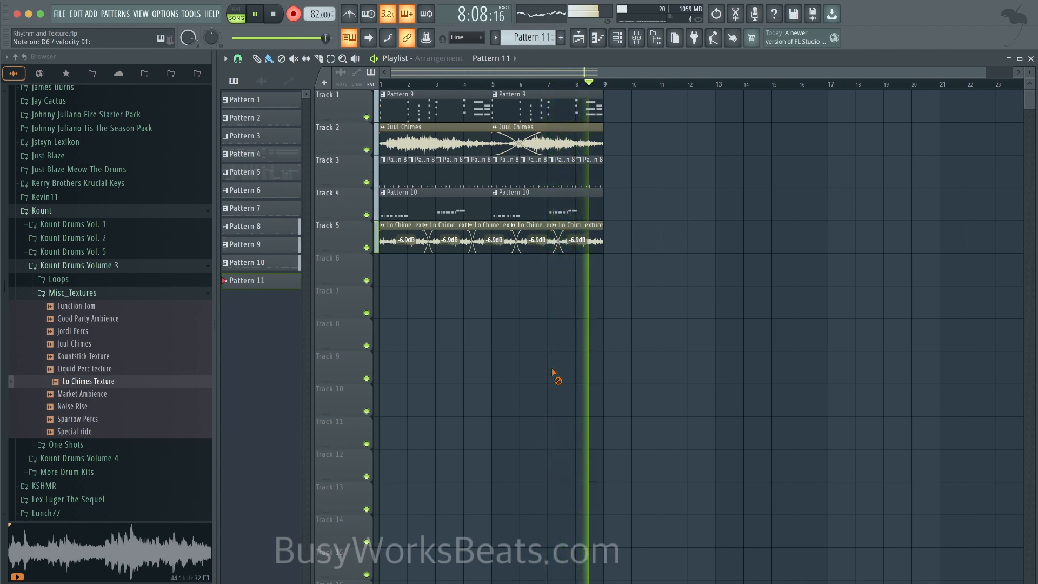
key("space")
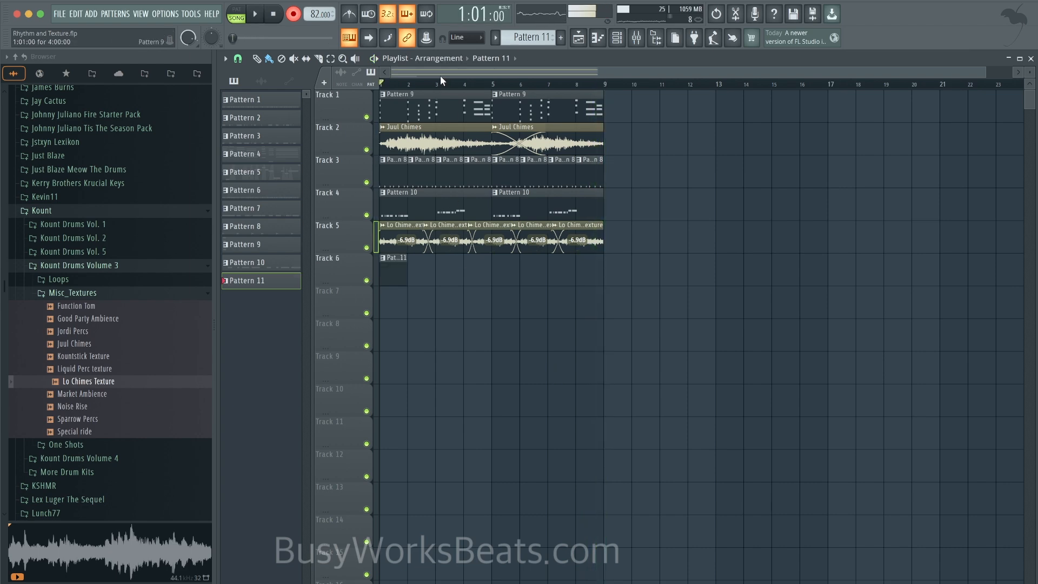
- Undo the quick quantize on the Afterparty Kick notes in Pattern 8 and quantize them with the Default template instead
left_click(618, 39)
right_click(431, 323)
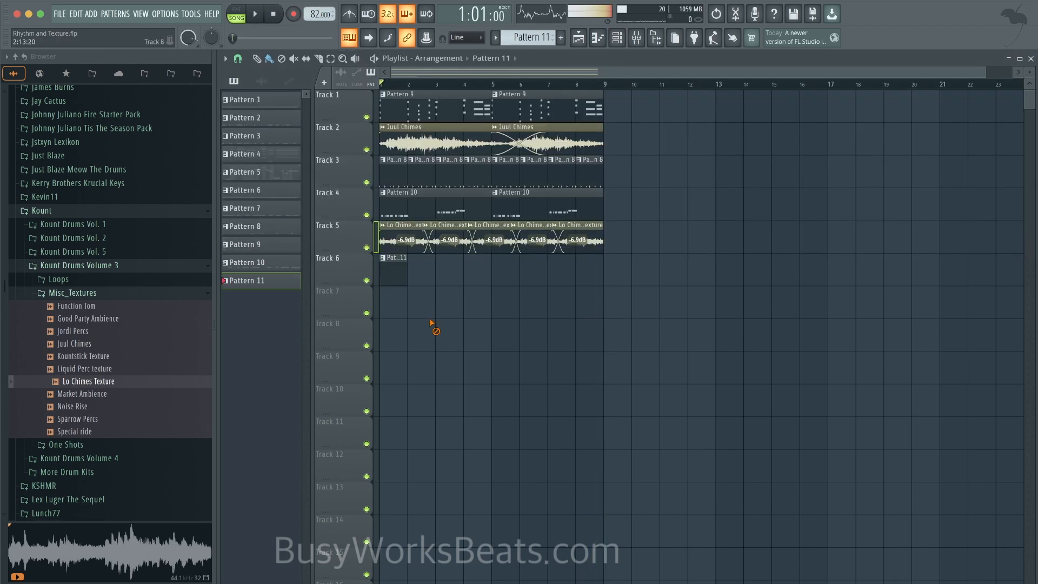
double_click(398, 175)
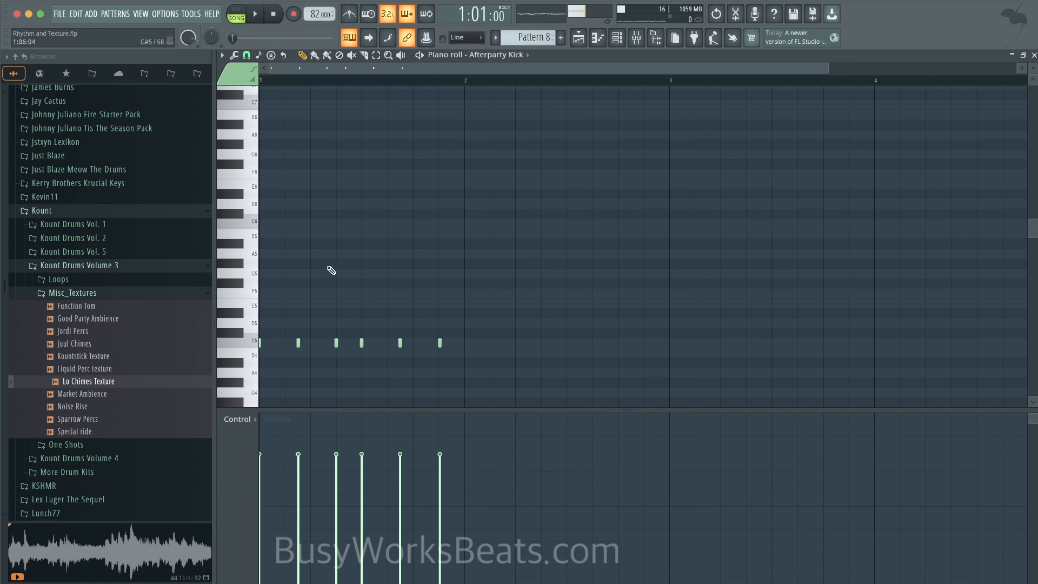
key("ctrl+z")
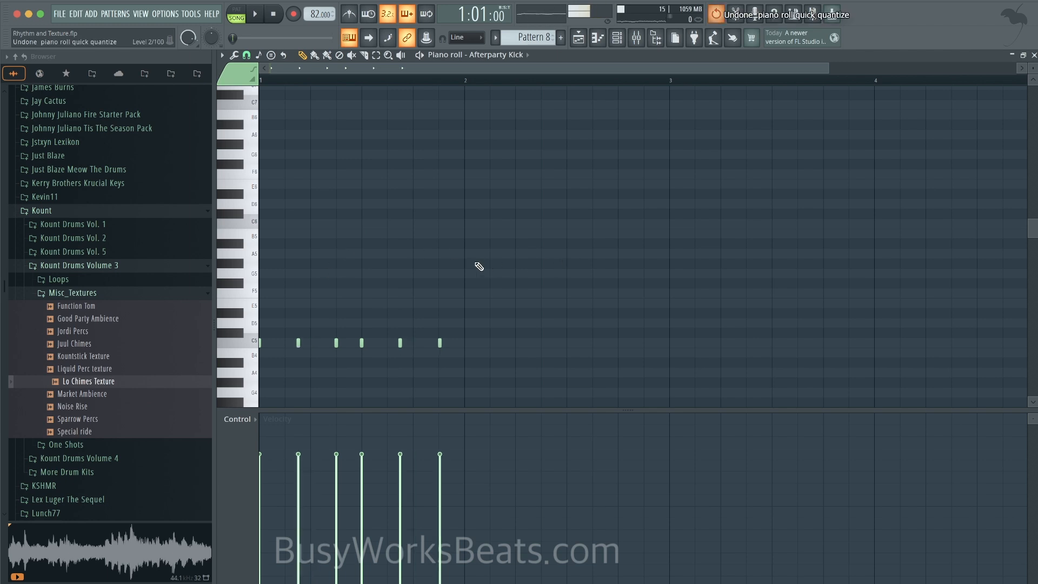
key("alt+q")
left_click(576, 236)
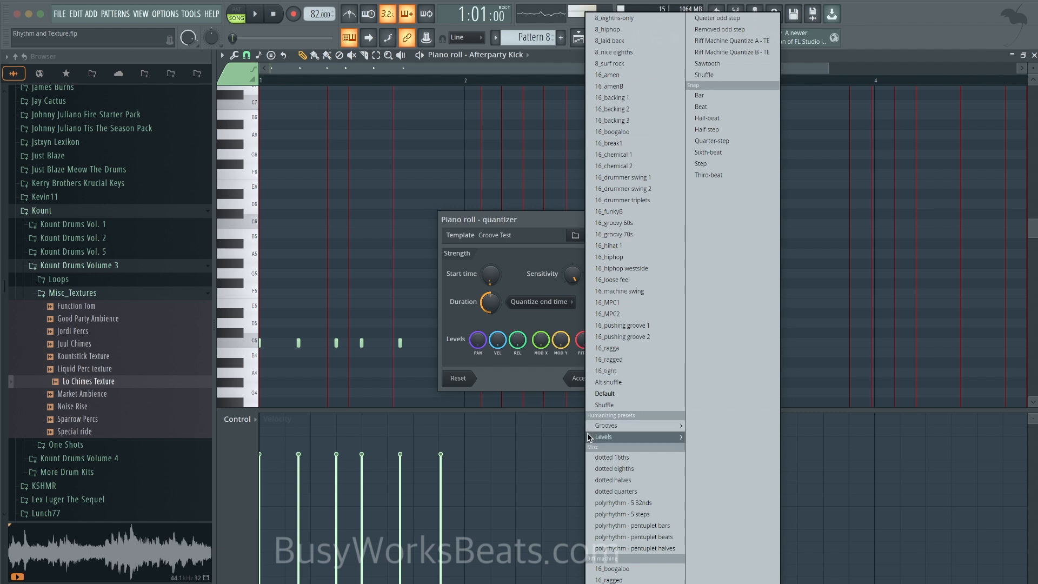
left_click(601, 393)
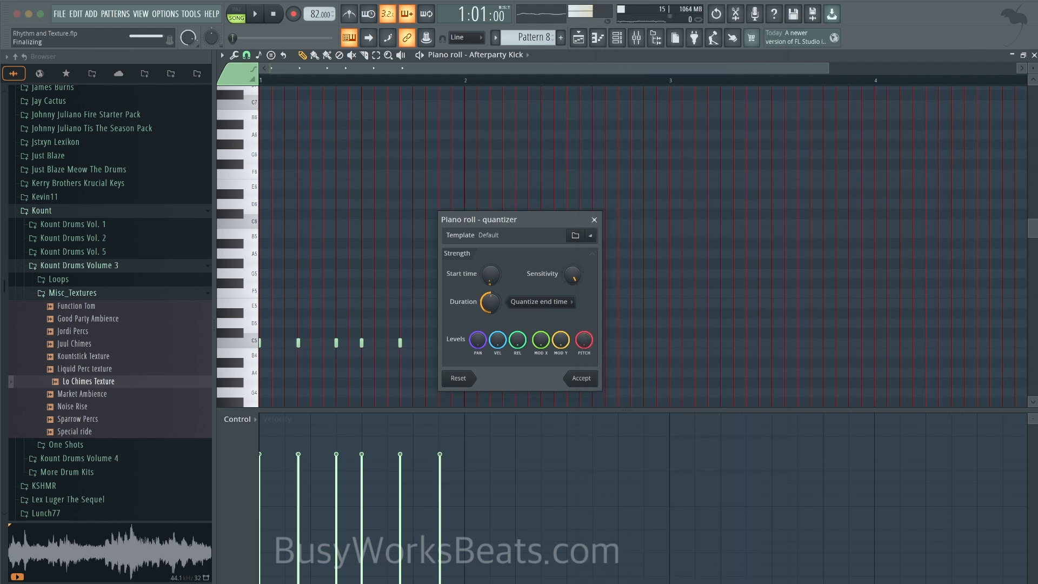
left_click(582, 378)
key("space")
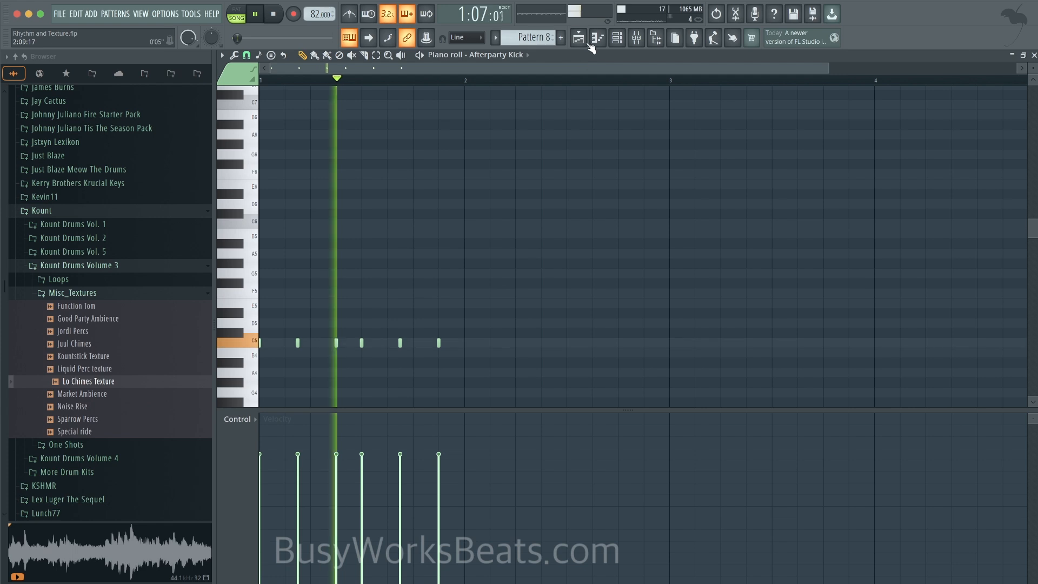
- Stop playback and extend the Pattern 11 clip on Track 6 to the end of bar 8 in the playlist
left_click(588, 42)
key("space")
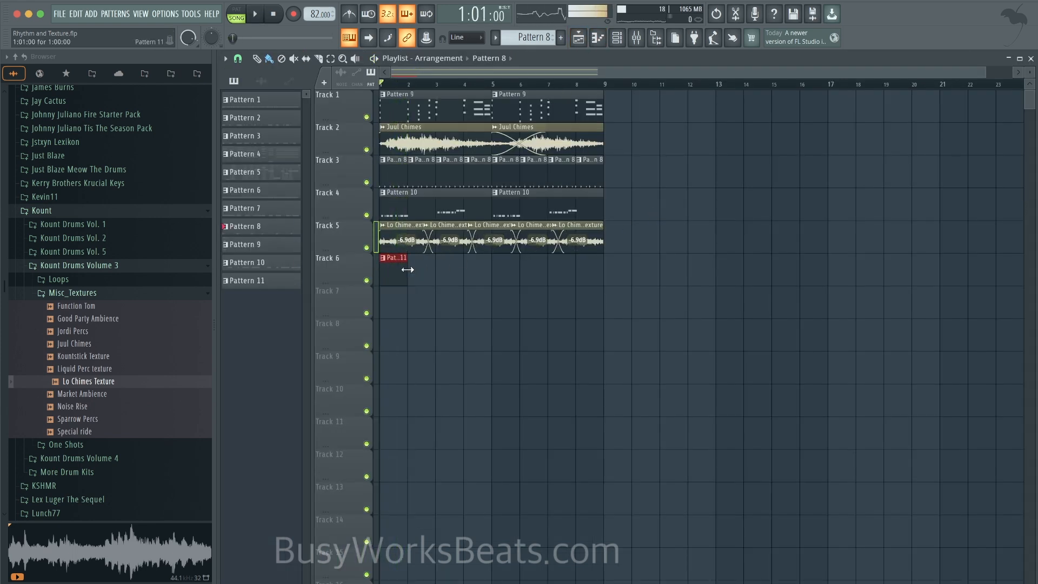
left_click_drag(407, 269, 548, 270)
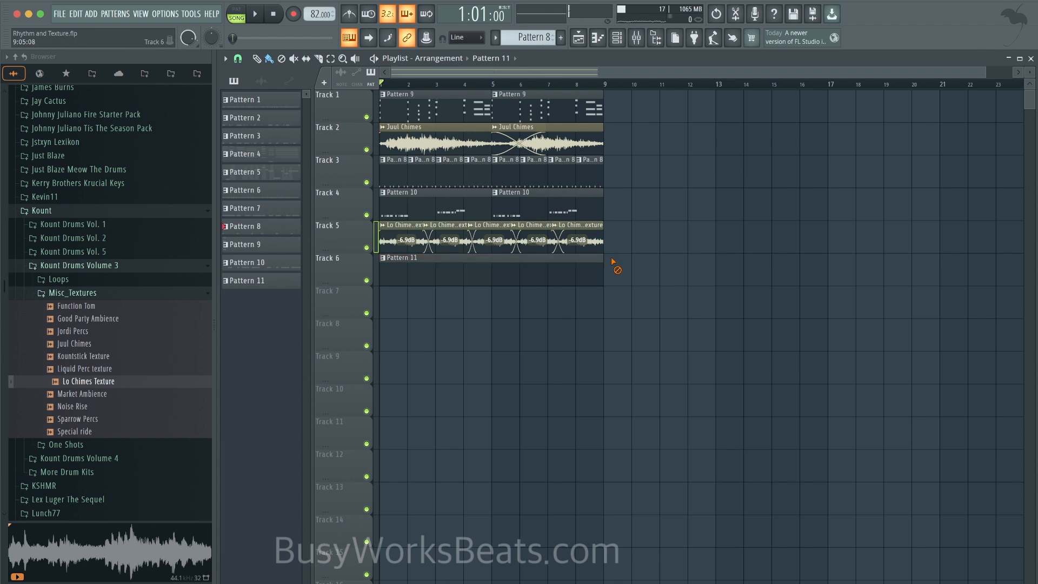
- Set the Afterparty Kick channel's time shift to 0:03 while auditioning it, and return to the playlist
left_click(95, 76)
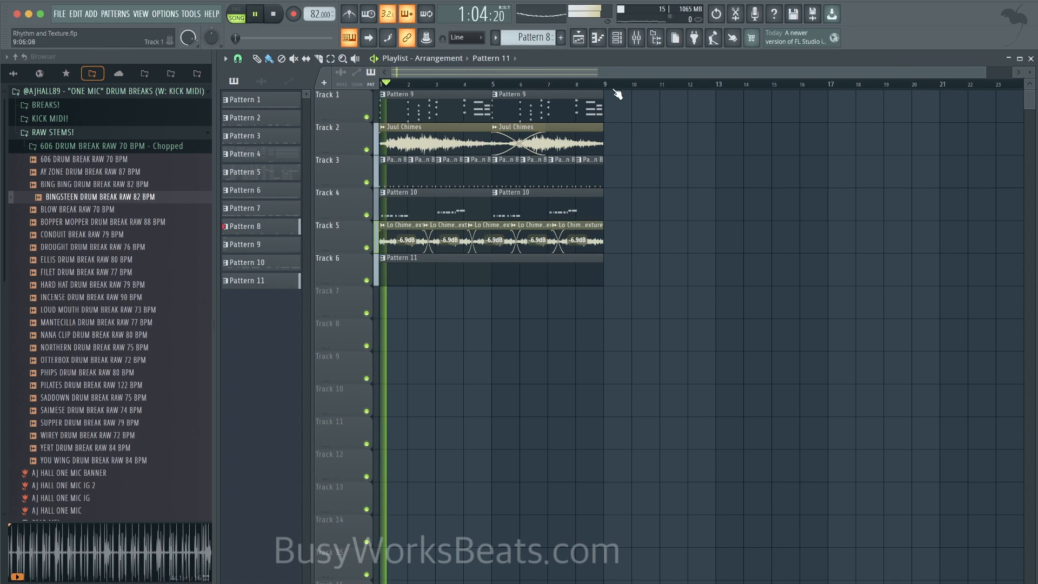
left_click(617, 37)
left_click(349, 121)
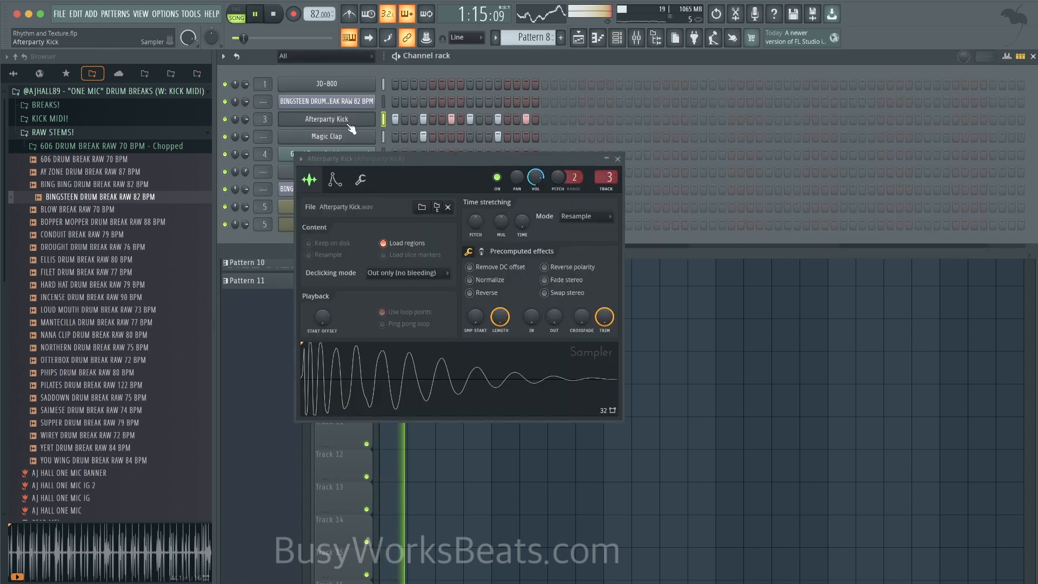
left_click(361, 180)
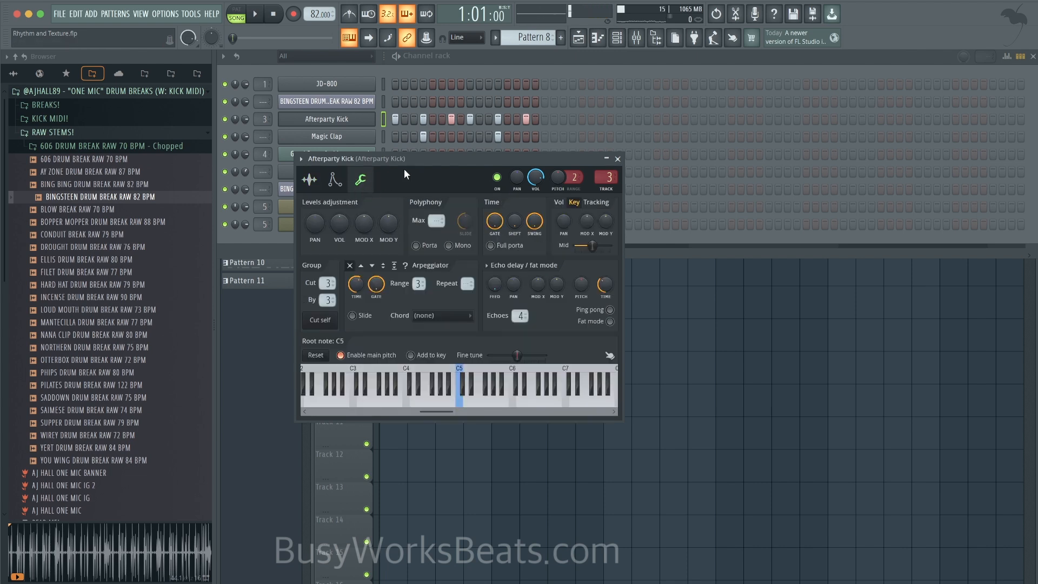
key("space")
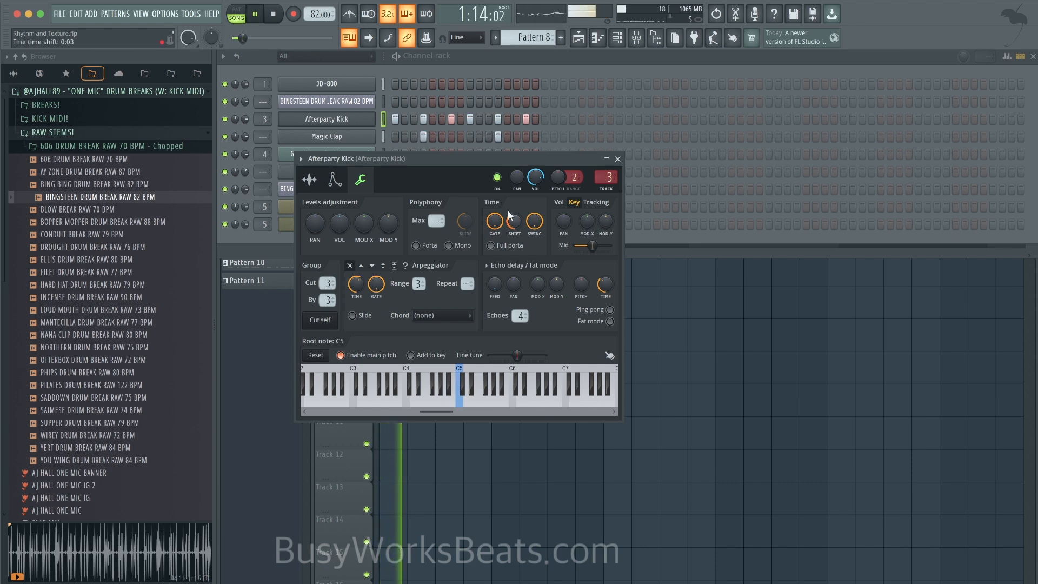
key("space")
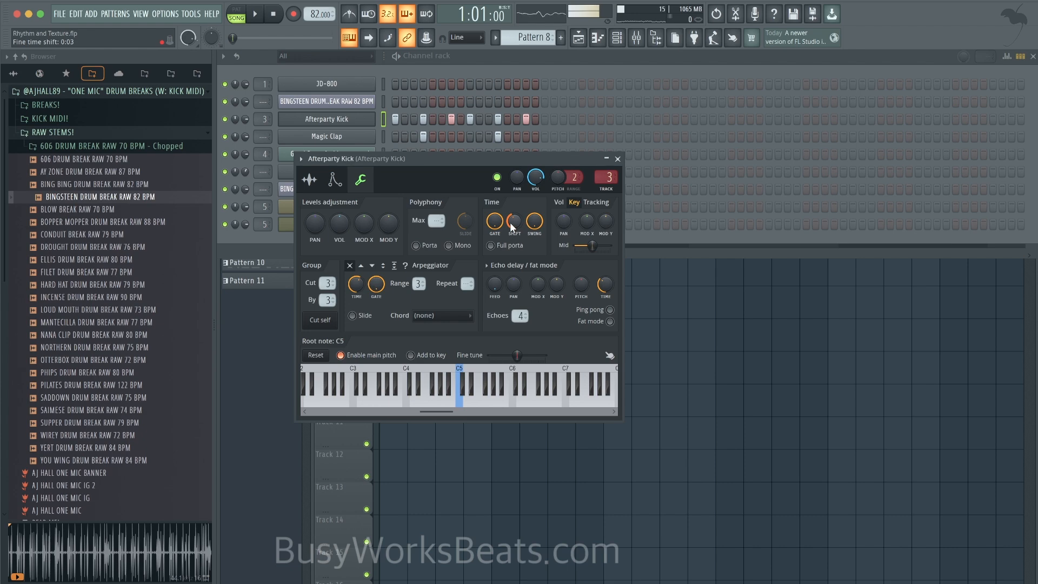
key("space")
left_click(618, 158)
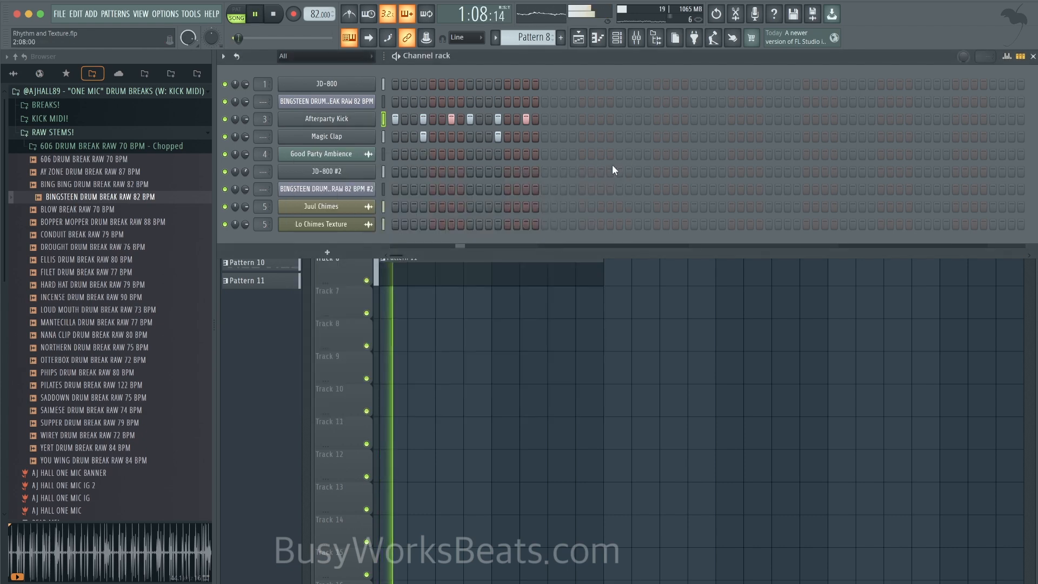
right_click(630, 407)
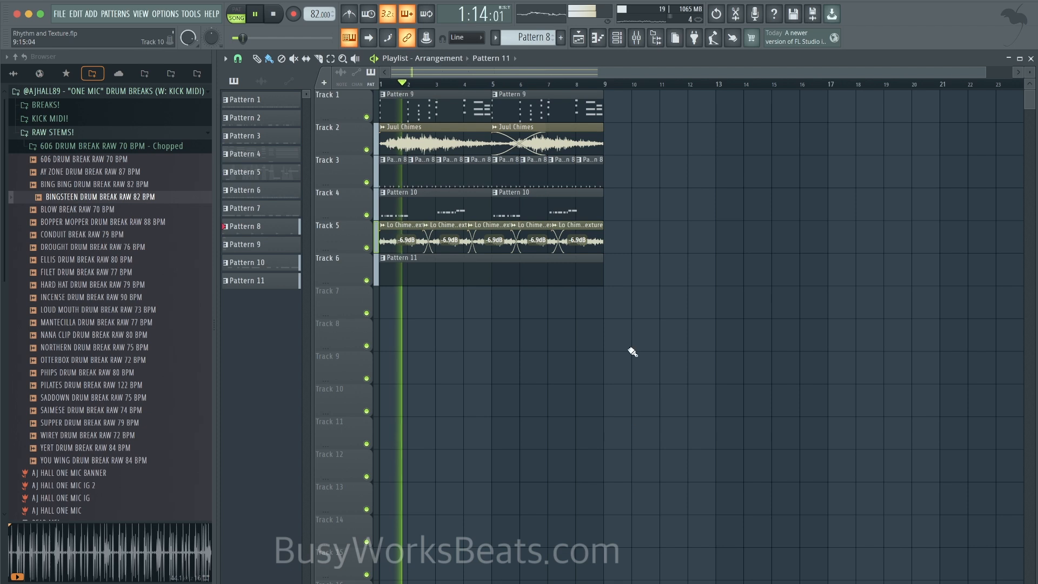
- Preview quantizing the JD-800 #2 notes in Pattern 10 with the start time strength lowered to zero, and discard it
left_click(14, 73)
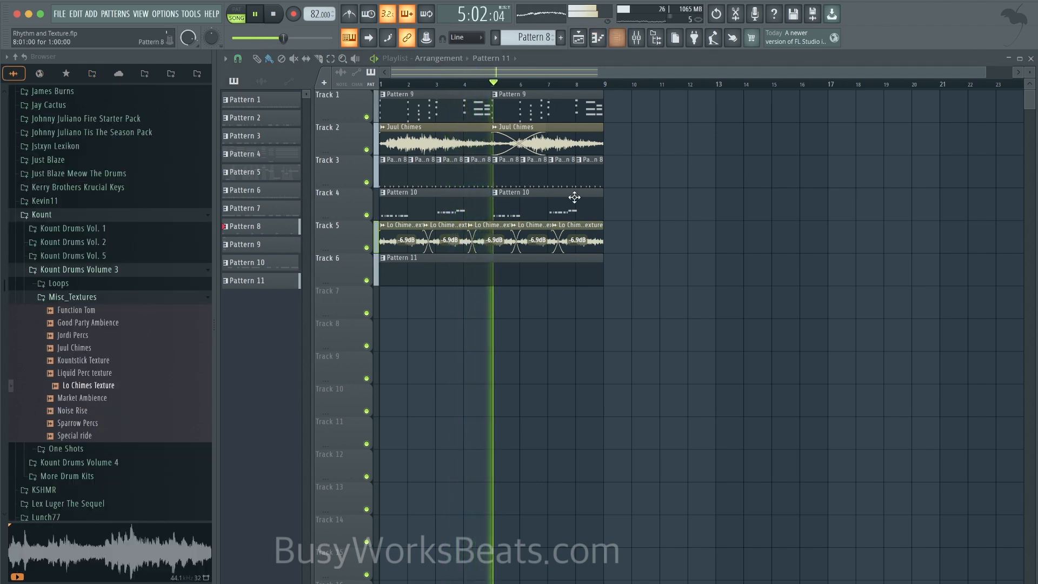
double_click(505, 215)
key("alt+q")
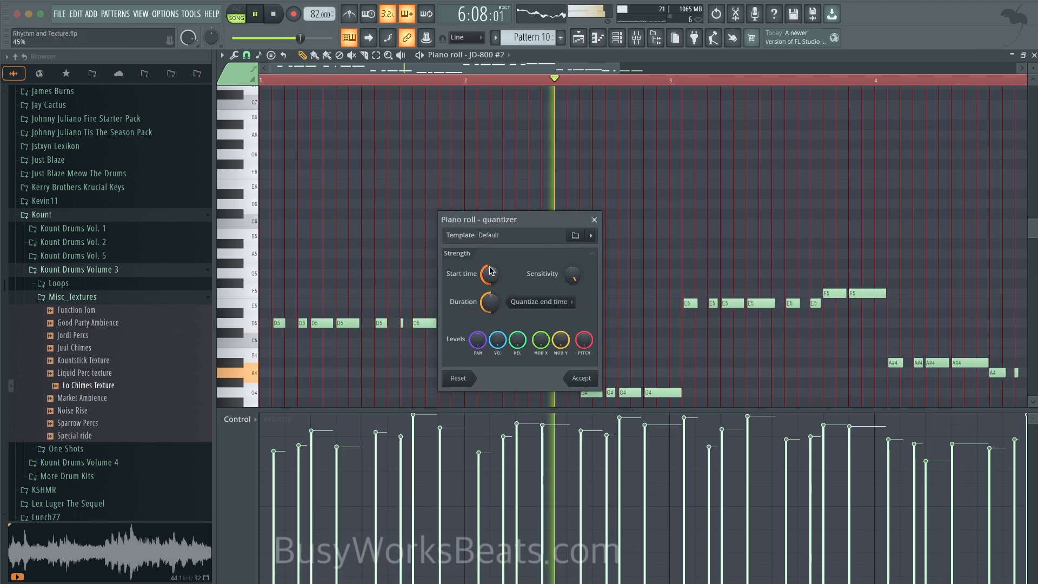
left_click_drag(489, 266, 489, 287)
key("space")
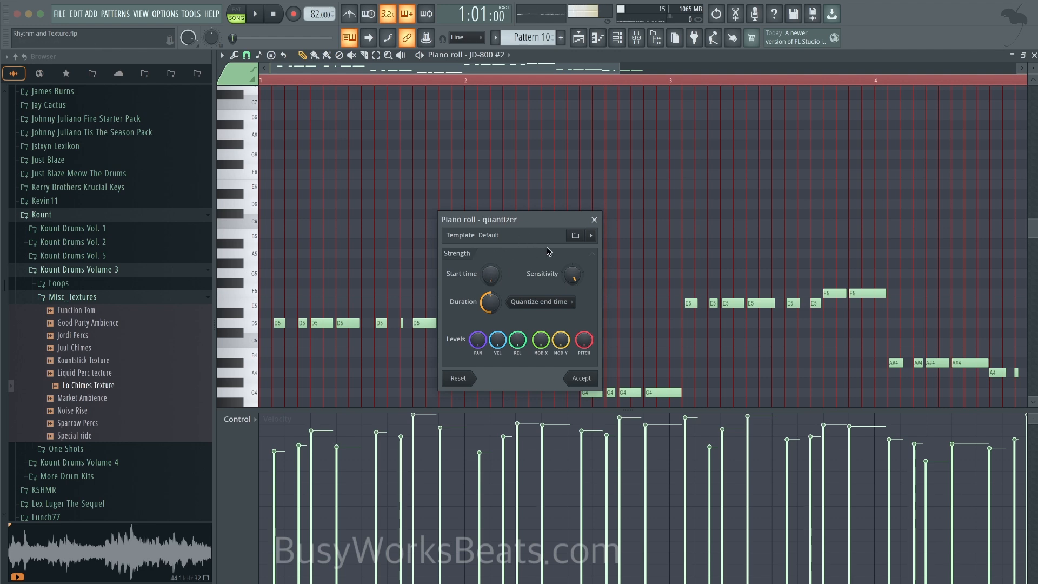
left_click(597, 222)
key("space")
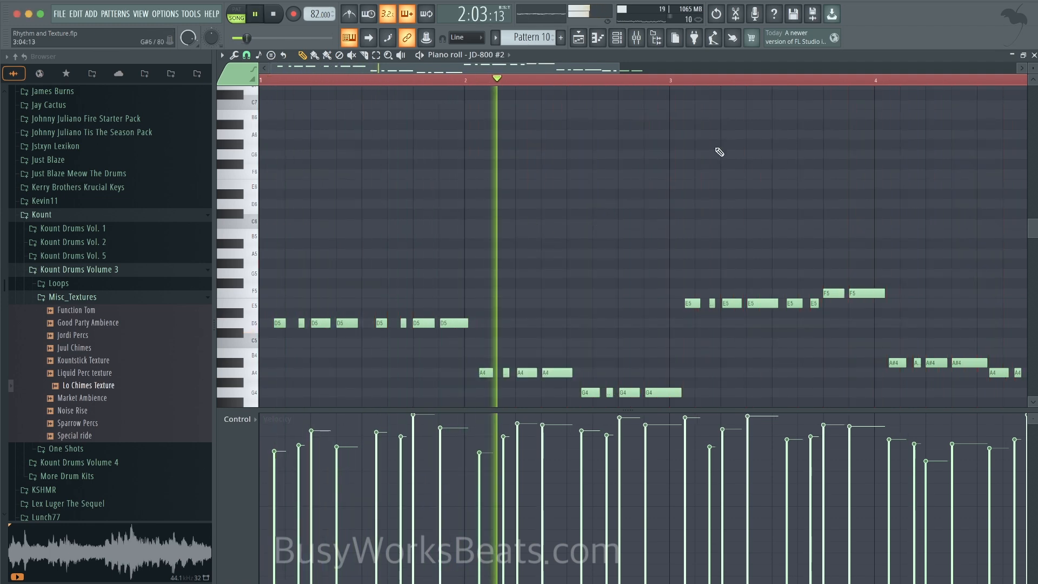
- Try the Default quantizer on the JD-800 #2 notes with sensitivity 0:22 and start time strength 58%, and discard it
key("alt+q")
left_click_drag(565, 275, 565, 301)
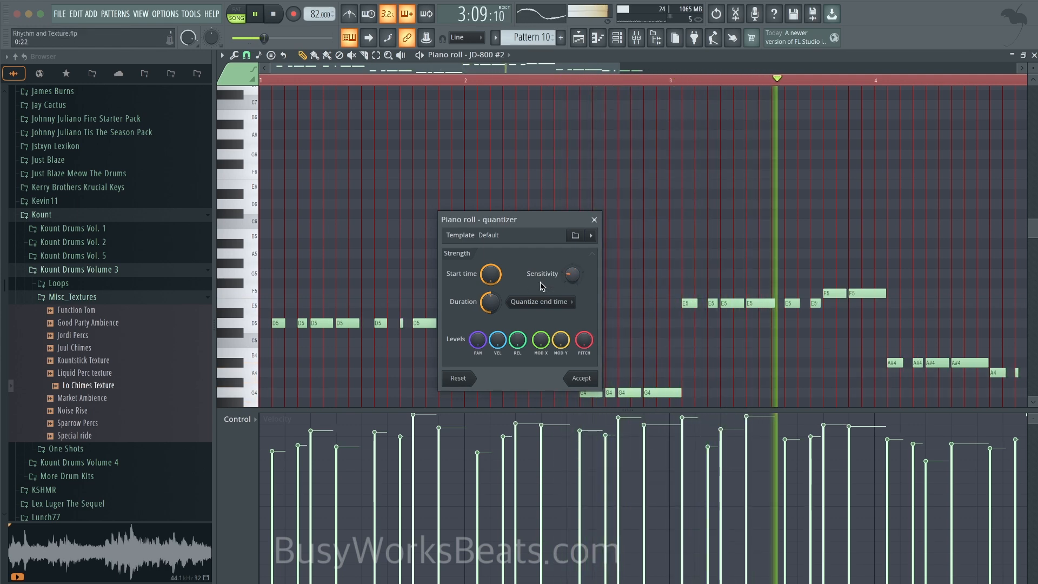
left_click_drag(490, 275, 492, 287)
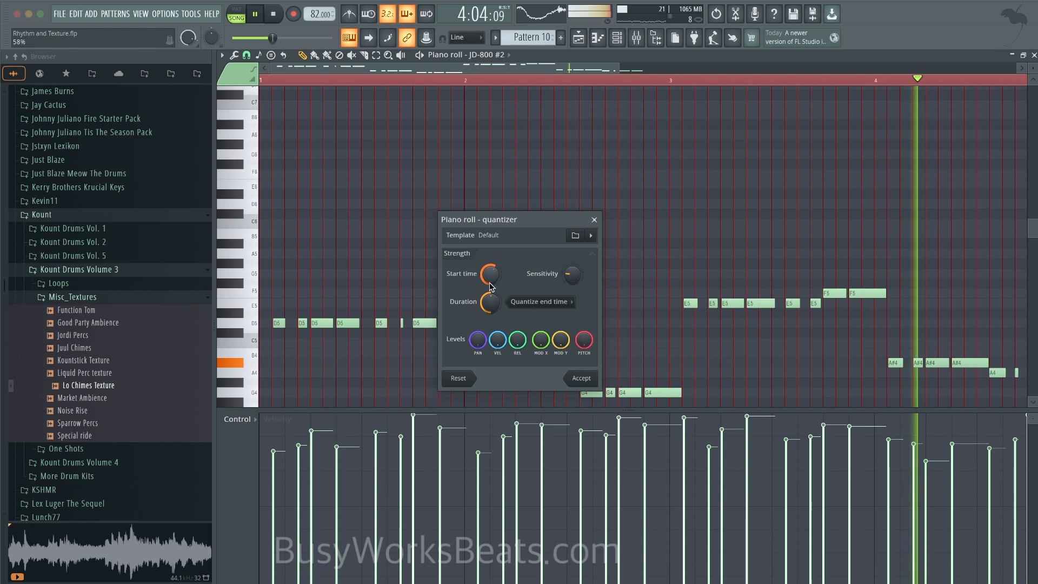
left_click(594, 220)
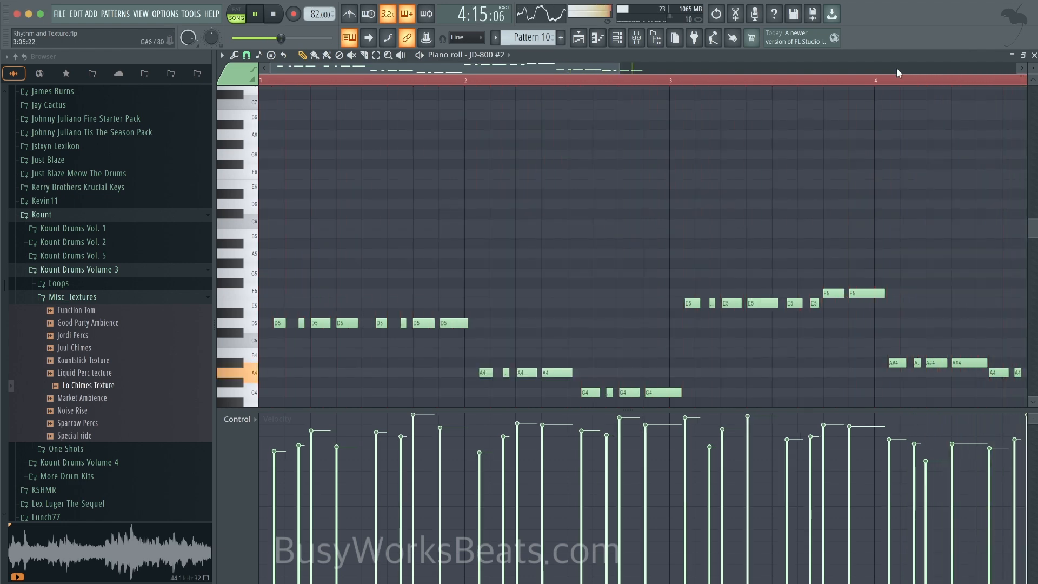
- Try the arpeggiator's test groove pattern on the Pattern 10 notes, discard it, and return to the playlist
key("alt+a")
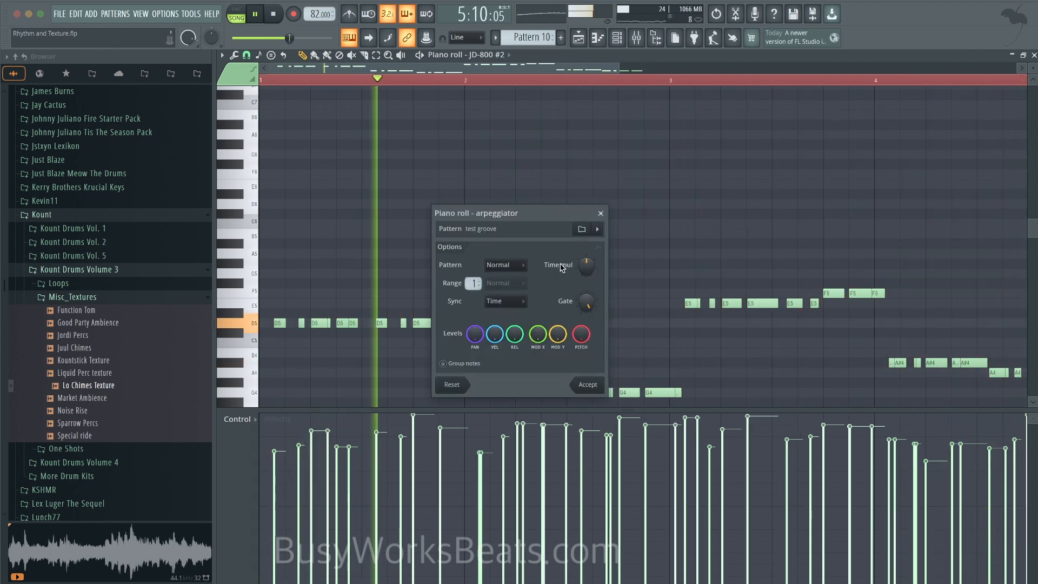
left_click(600, 213)
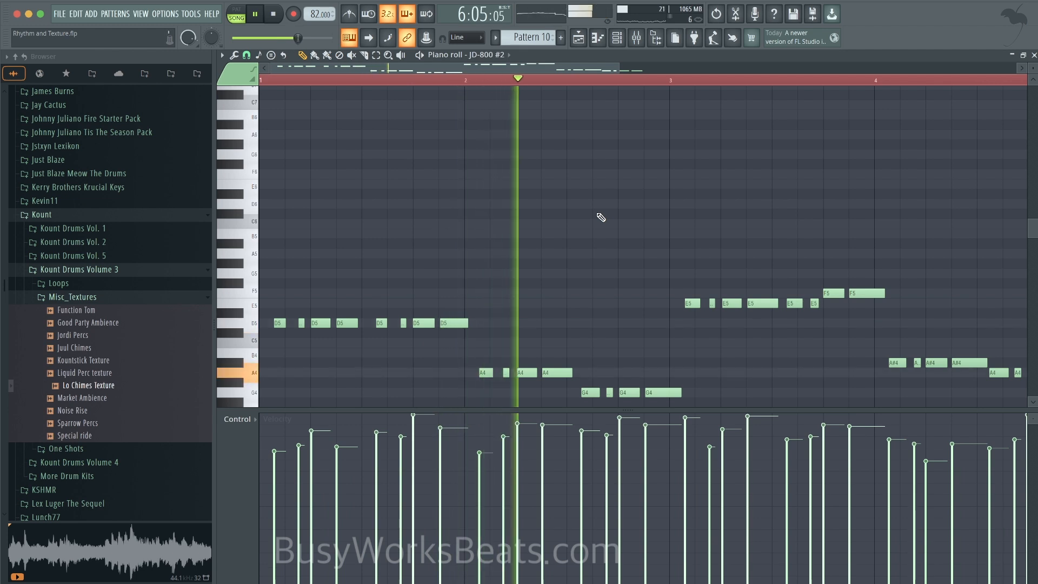
key("F5")
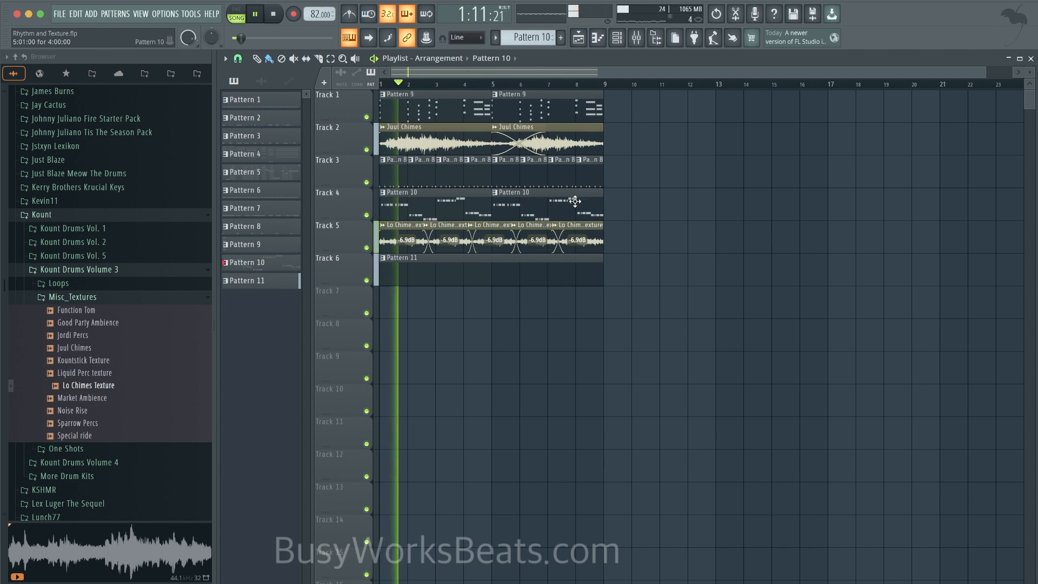
- Transpose the second pair of JD-800 notes in bar 8 of Pattern 11 up to G7 and G6, and audition them
double_click(567, 273)
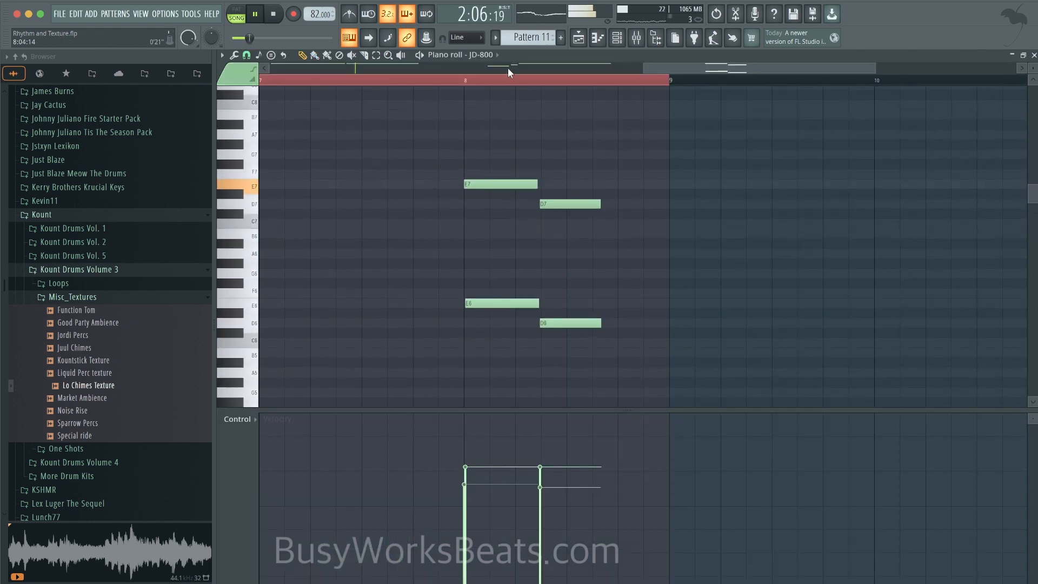
left_click(472, 81)
left_click_drag(617, 162, 557, 368)
key("space")
key("shift+Up")
key("shift+Up")
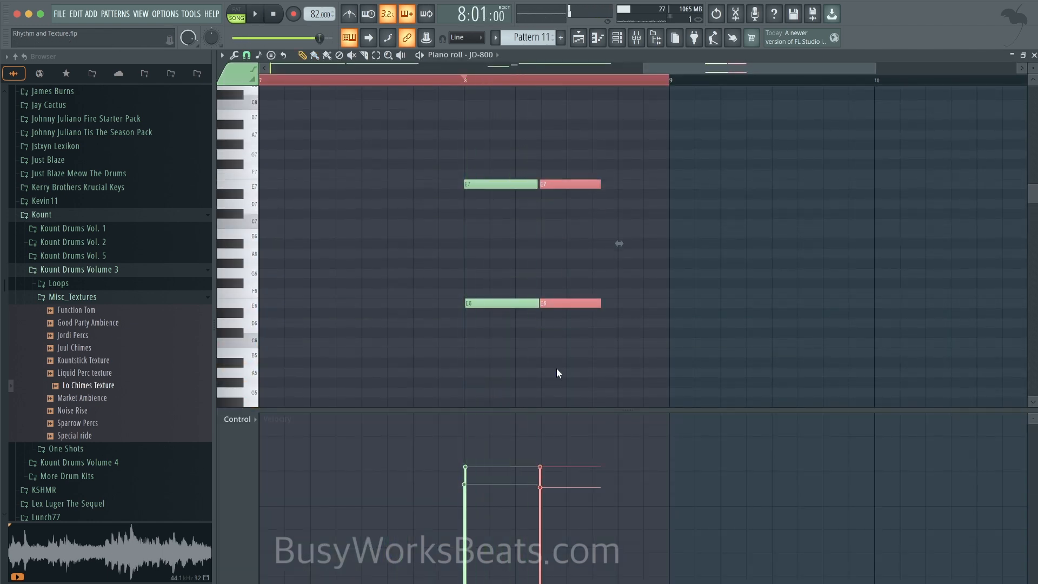
key("shift+Up")
key("shift+Up")
key("shift+Up")
key("space")
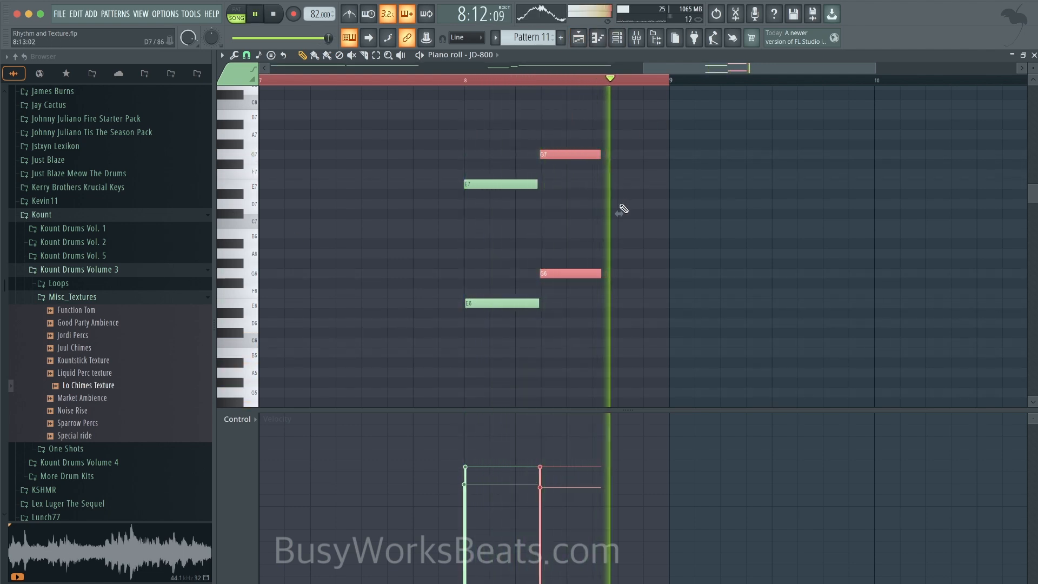
- Bring the playlist arrangement back into view and stop playback
left_click(618, 38)
left_click(618, 38)
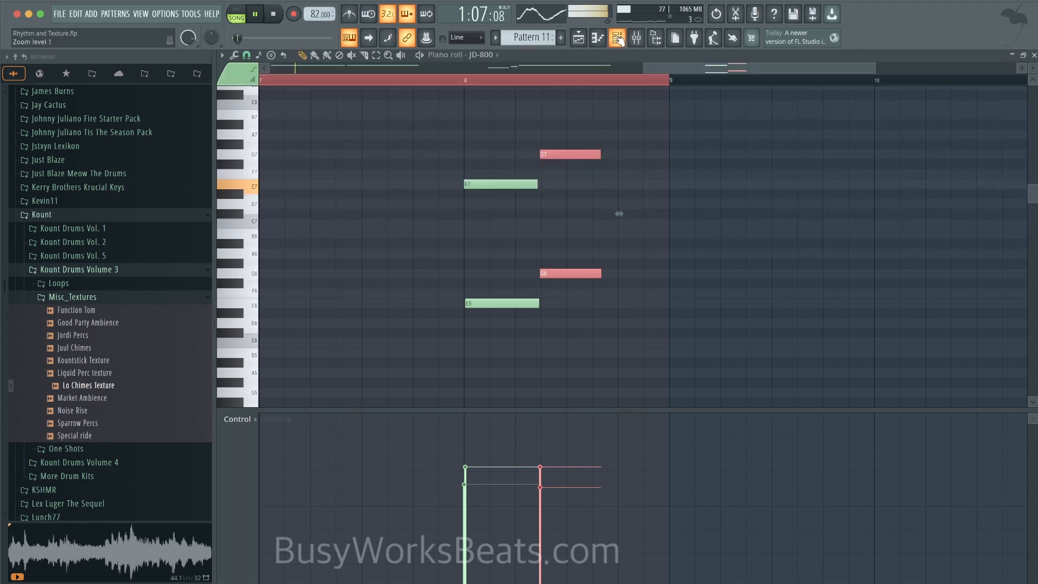
left_click(579, 37)
key("space")
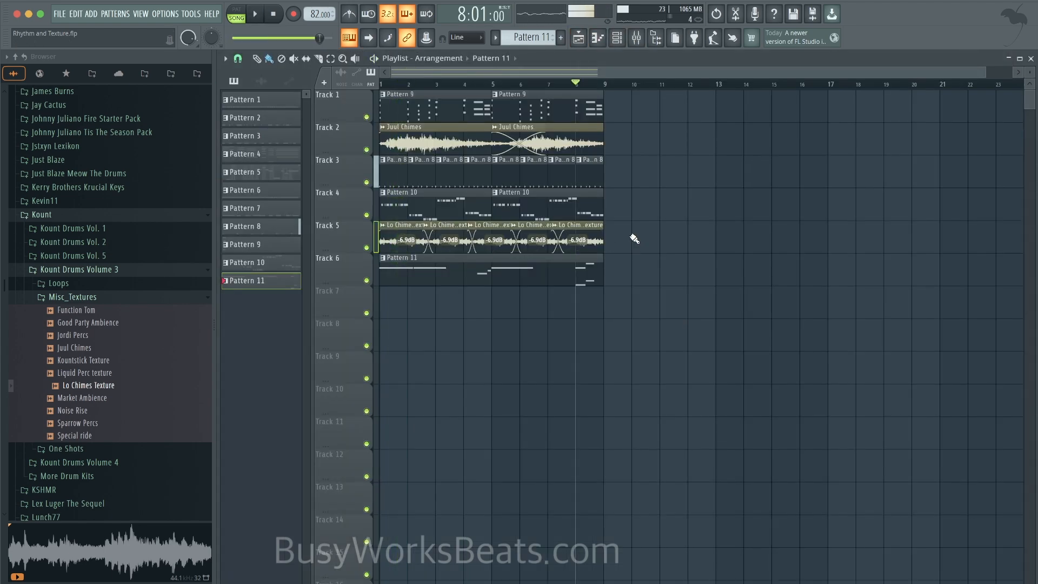